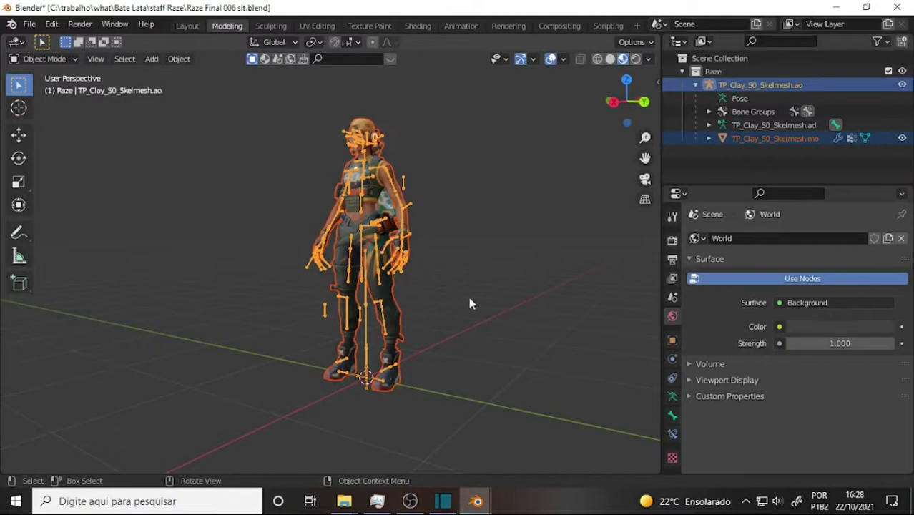
Step: Orbit the character to front and side views of the current scene
middle_click_drag(472, 249, 545, 251)
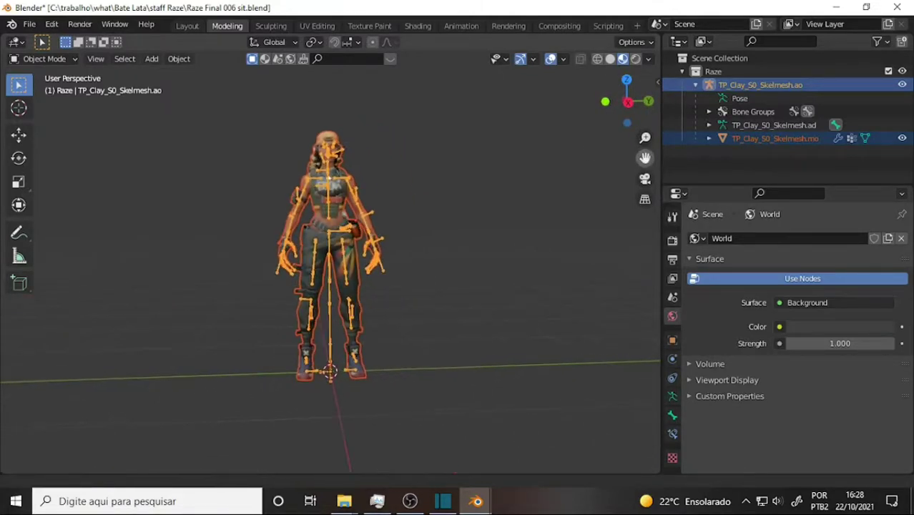
scroll(601, 169, "up", 3)
middle_click_drag(601, 168, 627, 178)
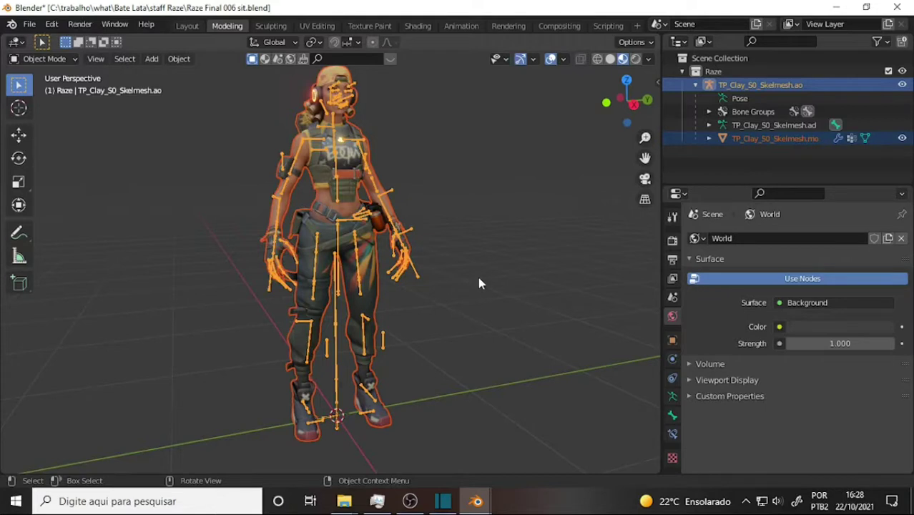
scroll(493, 238, "down", 1)
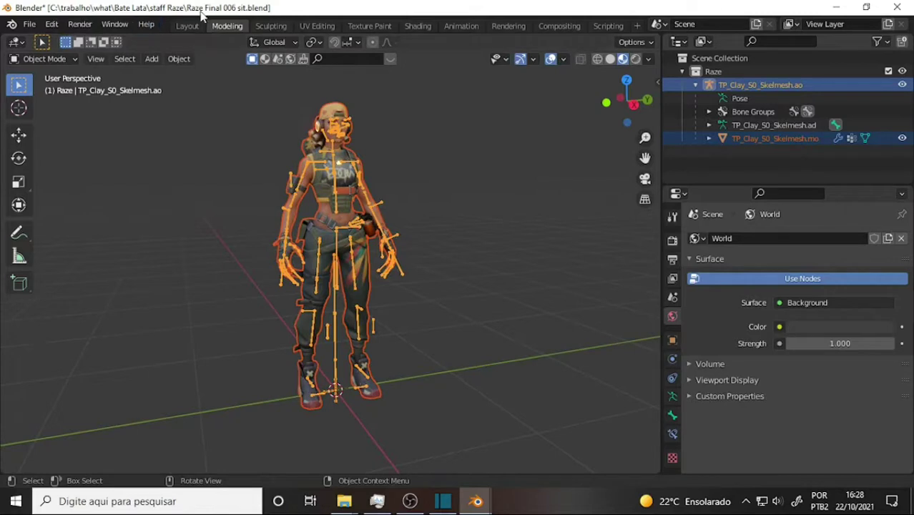
Step: Check the recent files list, then close it and clear the character selection
left_click(29, 24)
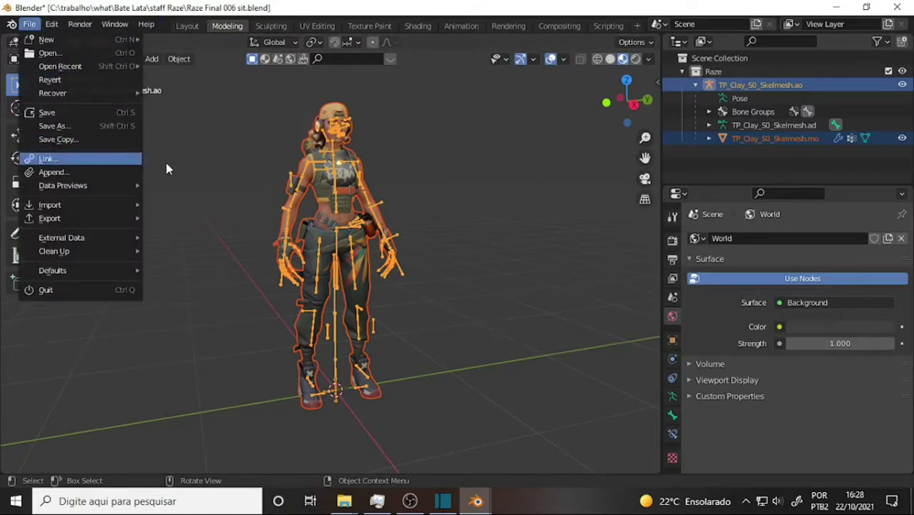
left_click(30, 24)
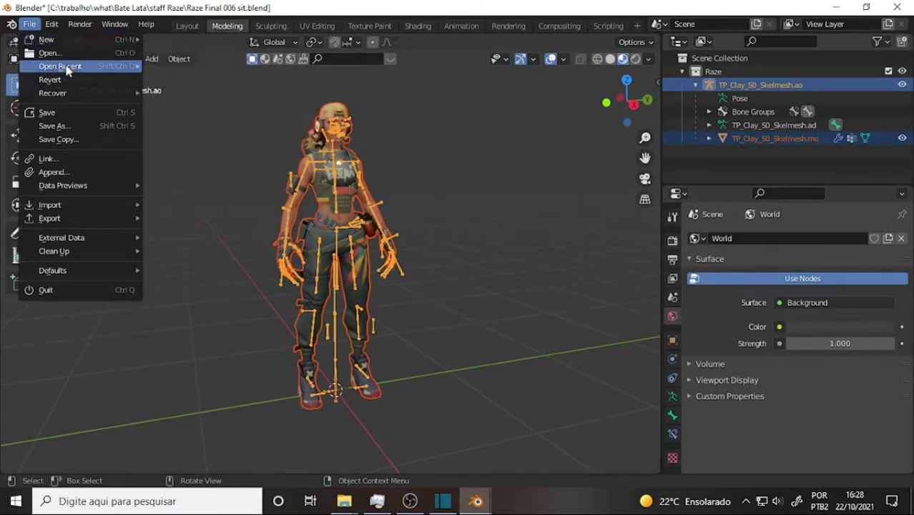
mouse_move(61, 66)
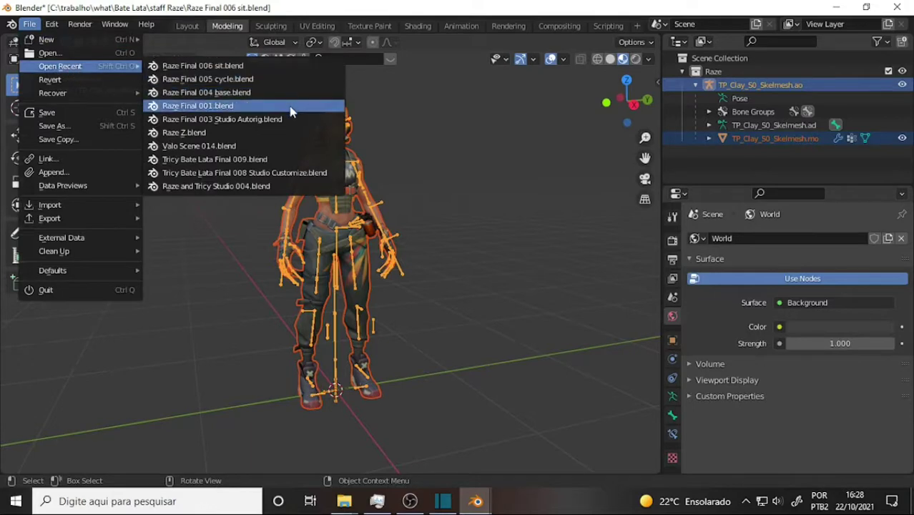
mouse_move(197, 105)
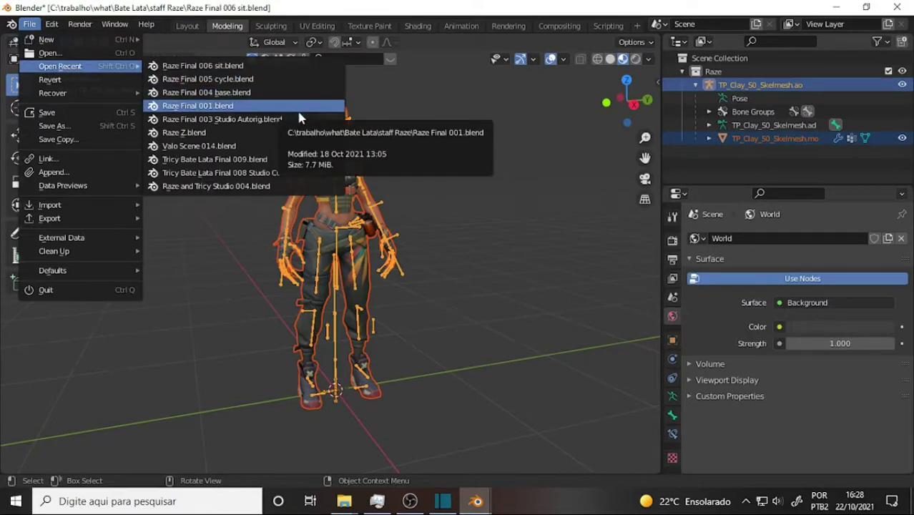
left_click(429, 119)
left_click(432, 121)
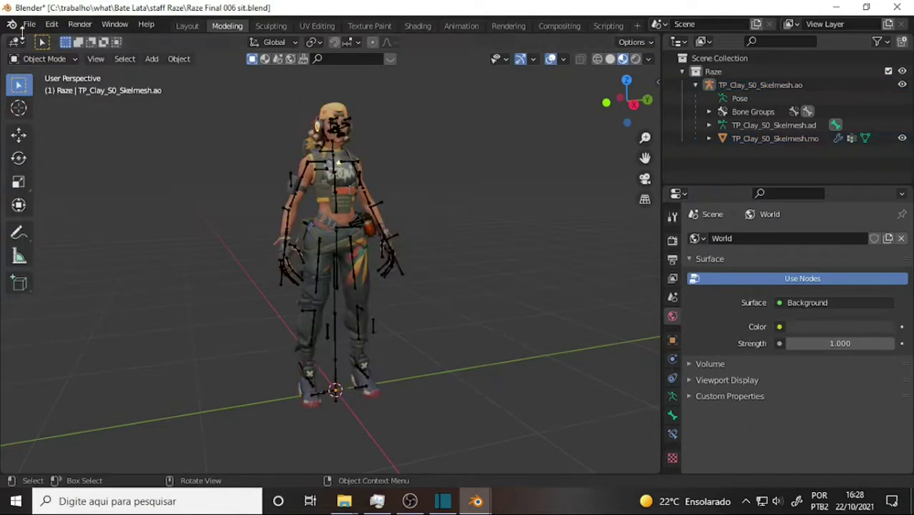
left_click(31, 29)
Step: Open Raze and Tricy Phone.blend from the staff Tricy folder without saving changes
left_click(258, 158)
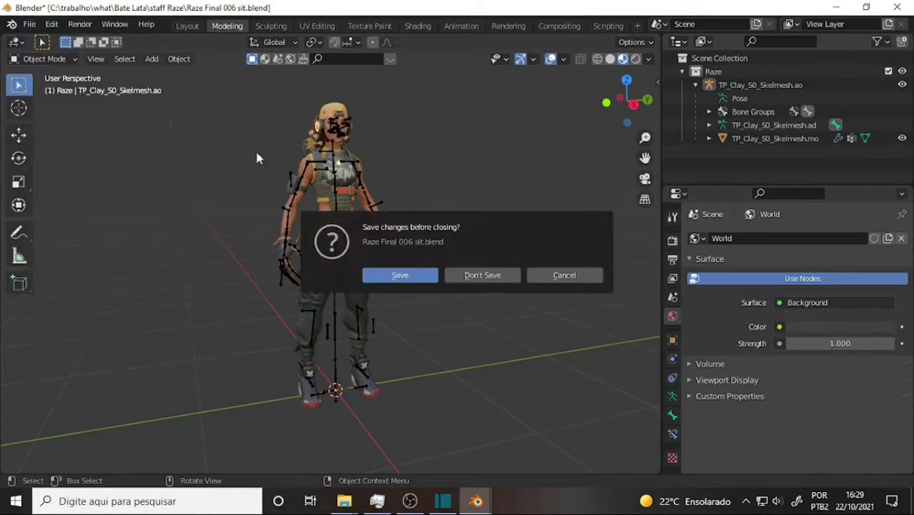
left_click(476, 277)
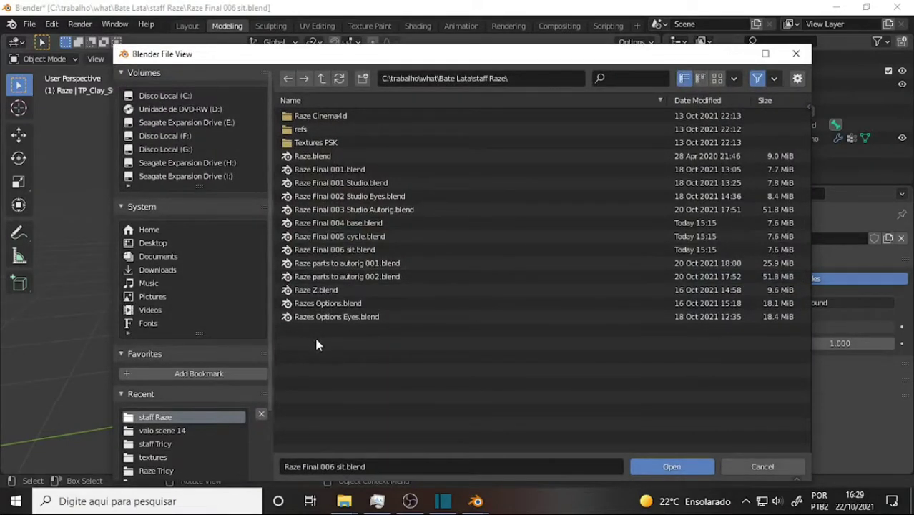
left_click(320, 79)
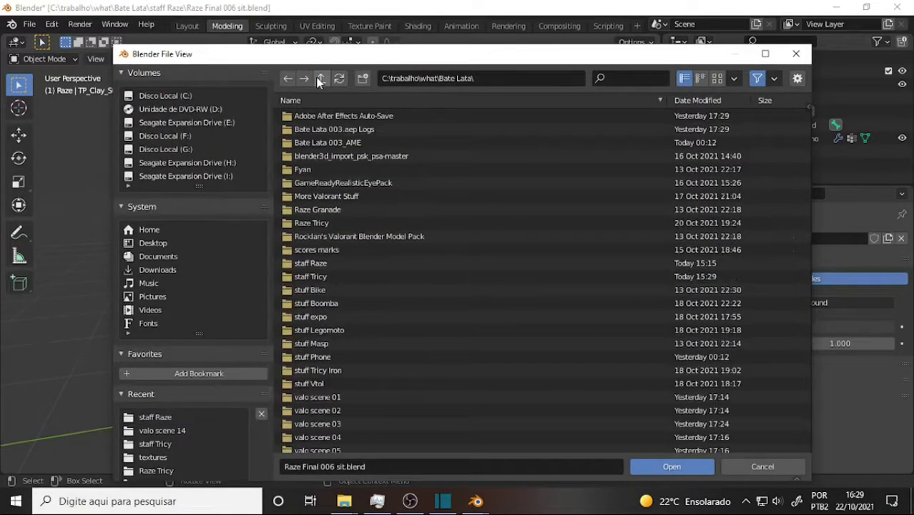
double_click(312, 276)
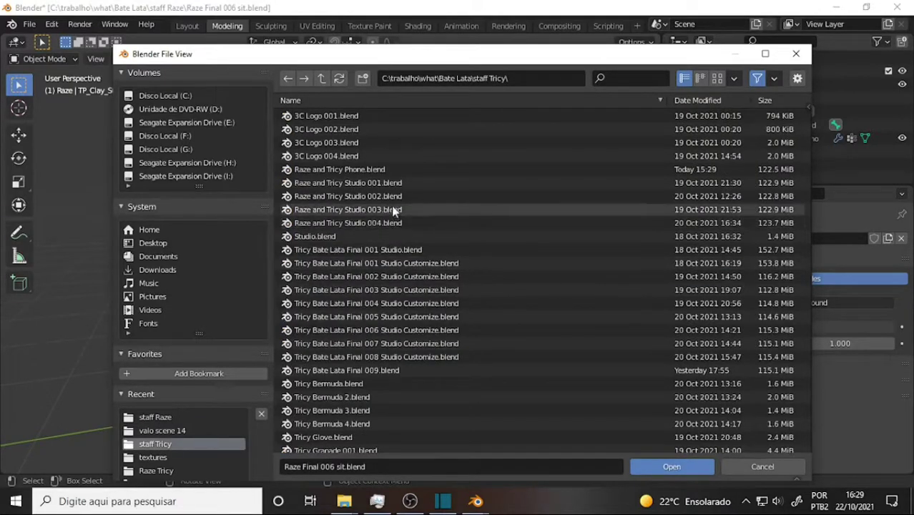
left_click(375, 170)
left_click(672, 467)
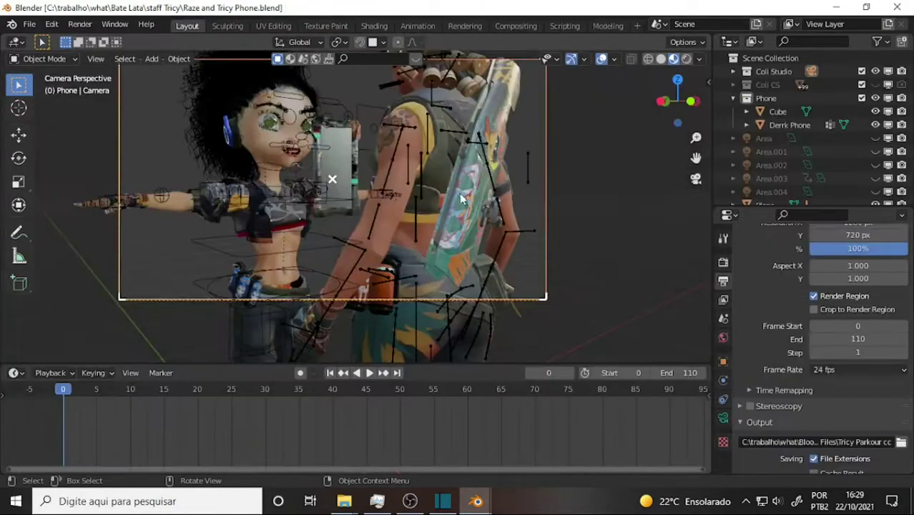
Step: Orbit and zoom around Raze, Tricy and the 'Vamo Bate Lata' phone between them
mouse_move(449, 209)
middle_mouse_down()
mouse_move(251, 202)
mouse_move(480, 204)
mouse_move(515, 216)
mouse_move(604, 208)
mouse_move(463, 205)
mouse_move(549, 194)
mouse_move(602, 212)
mouse_move(484, 218)
mouse_move(445, 212)
mouse_move(419, 194)
mouse_move(563, 207)
mouse_move(482, 213)
mouse_move(561, 177)
middle_mouse_up()
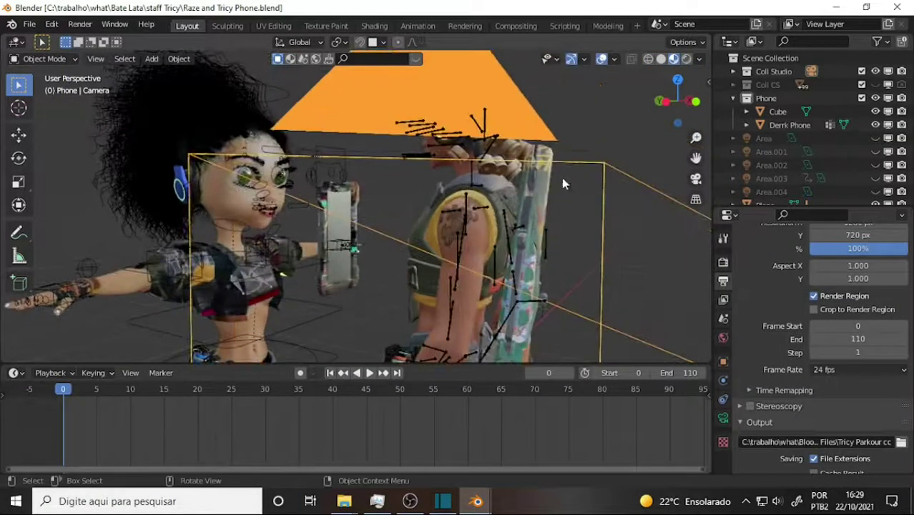
scroll(561, 177, "up", 3)
scroll(498, 189, "up", 2)
mouse_move(498, 189)
middle_mouse_down()
mouse_move(443, 190)
mouse_move(487, 198)
mouse_move(676, 195)
mouse_move(652, 182)
mouse_move(696, 158)
mouse_move(596, 184)
middle_mouse_up()
scroll(608, 179, "up", 3)
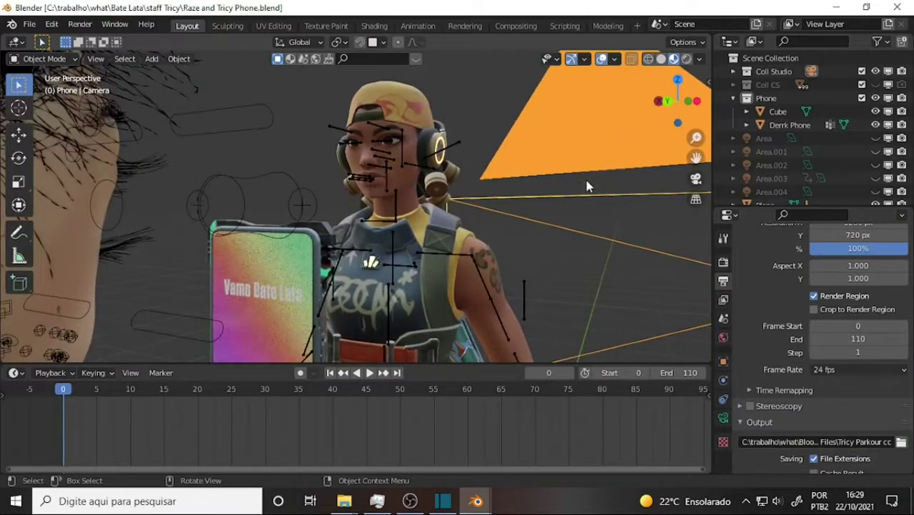
scroll(588, 184, "down", 2)
scroll(586, 187, "down", 2)
scroll(587, 185, "up", 2)
scroll(584, 180, "up", 2)
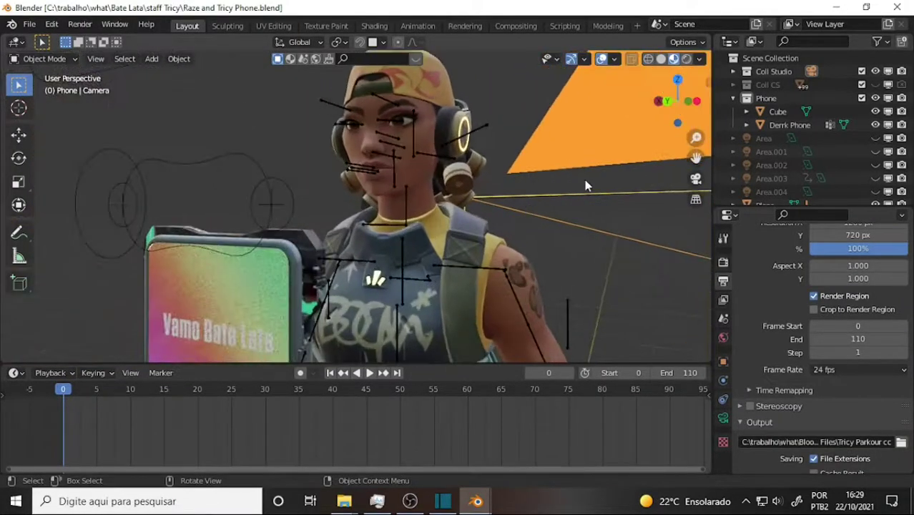
scroll(584, 180, "down", 1)
scroll(592, 180, "down", 2)
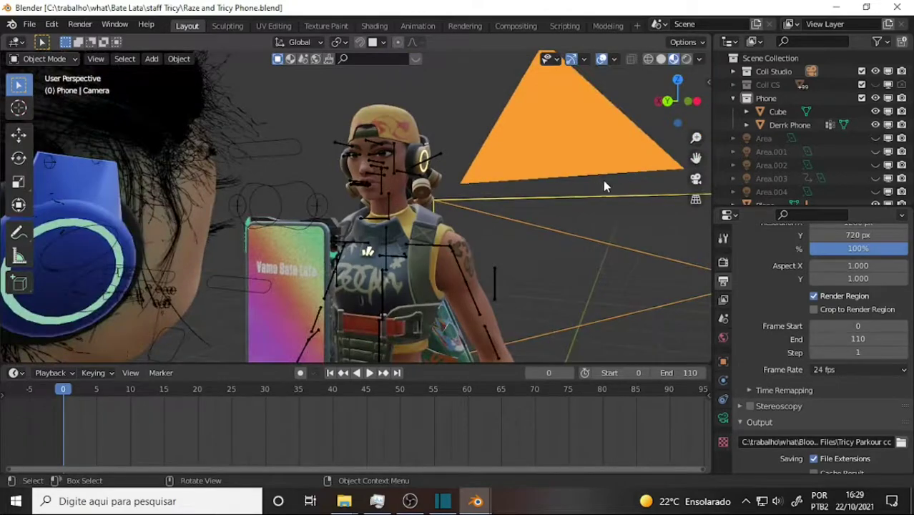
mouse_move(603, 180)
middle_mouse_down()
mouse_move(407, 187)
mouse_move(553, 181)
mouse_move(495, 184)
middle_mouse_up()
scroll(522, 185, "down", 2)
scroll(493, 182, "up", 4)
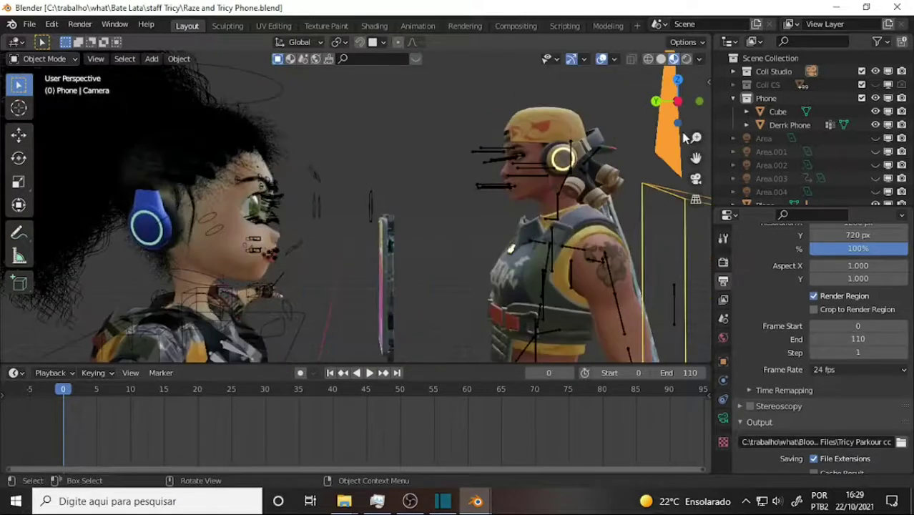
left_click_drag(696, 158, 695, 122)
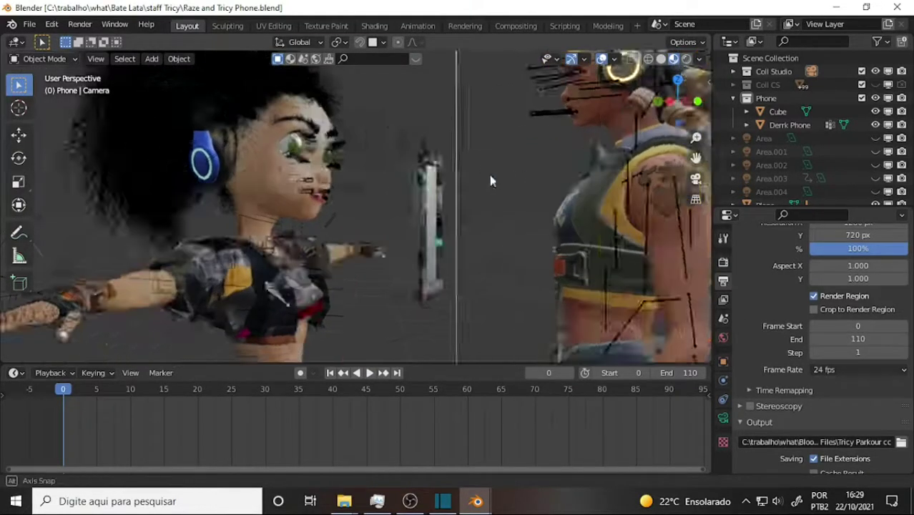
middle_click_drag(541, 179, 457, 178)
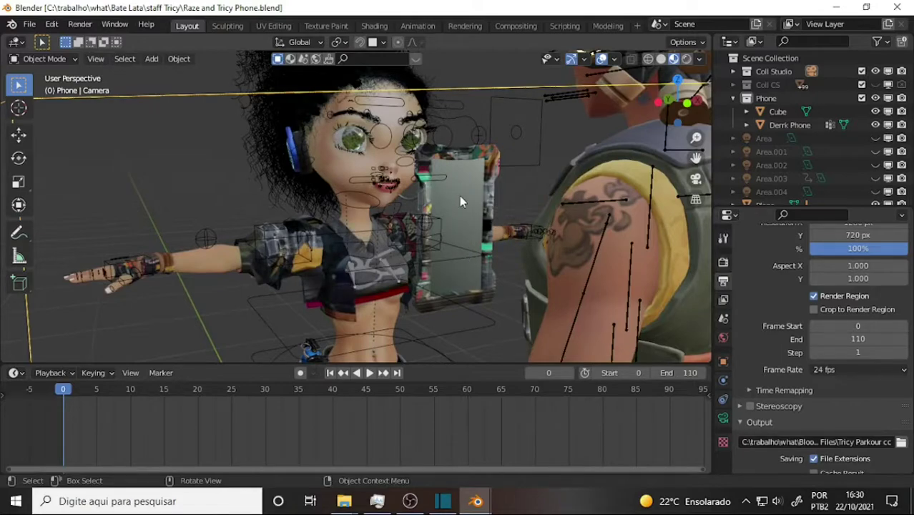
mouse_move(459, 195)
middle_mouse_down()
mouse_move(664, 207)
mouse_move(599, 176)
mouse_move(464, 180)
mouse_move(585, 193)
middle_mouse_up()
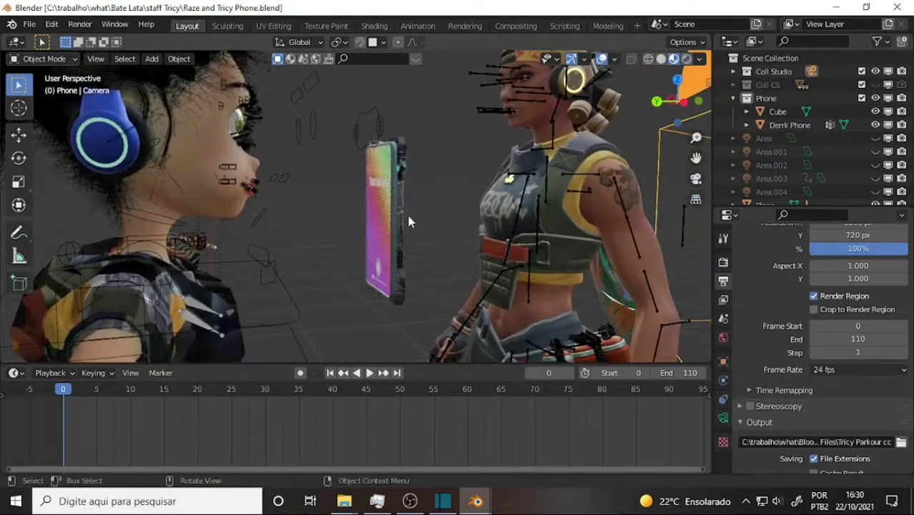
middle_click_drag(415, 213, 290, 216)
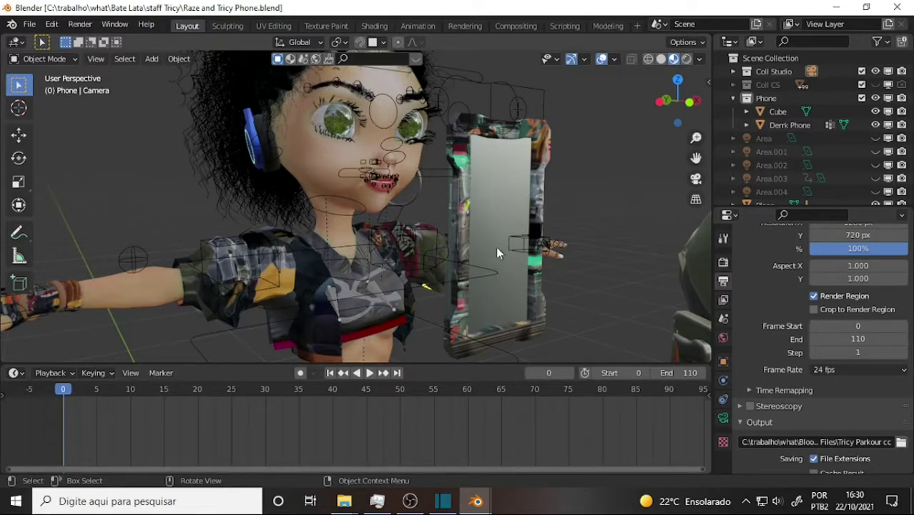
scroll(500, 266, "up", 1)
scroll(432, 222, "up", 3)
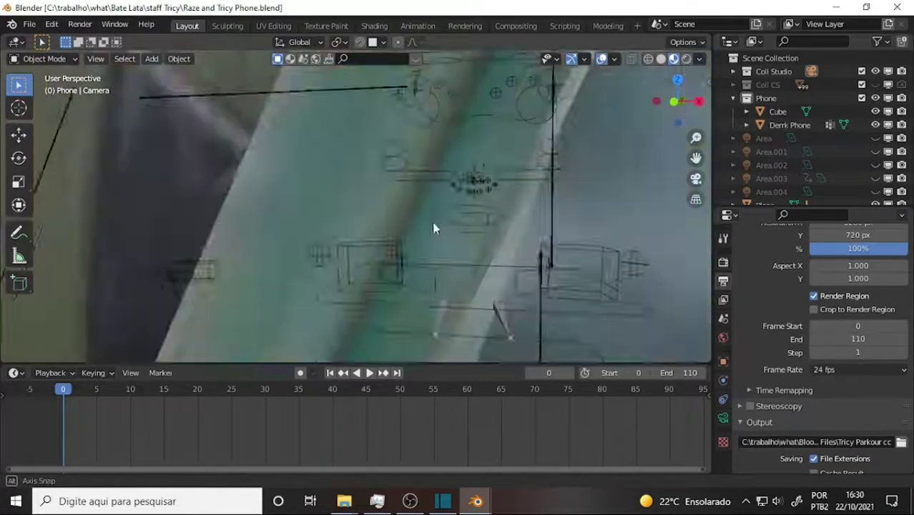
scroll(432, 222, "down", 4)
mouse_move(432, 223)
middle_mouse_down()
mouse_move(510, 230)
mouse_move(491, 227)
mouse_move(520, 205)
mouse_move(437, 172)
middle_mouse_up()
scroll(491, 228, "up", 2)
scroll(437, 171, "up", 3)
scroll(437, 172, "down", 3)
middle_click_drag(537, 193, 500, 227)
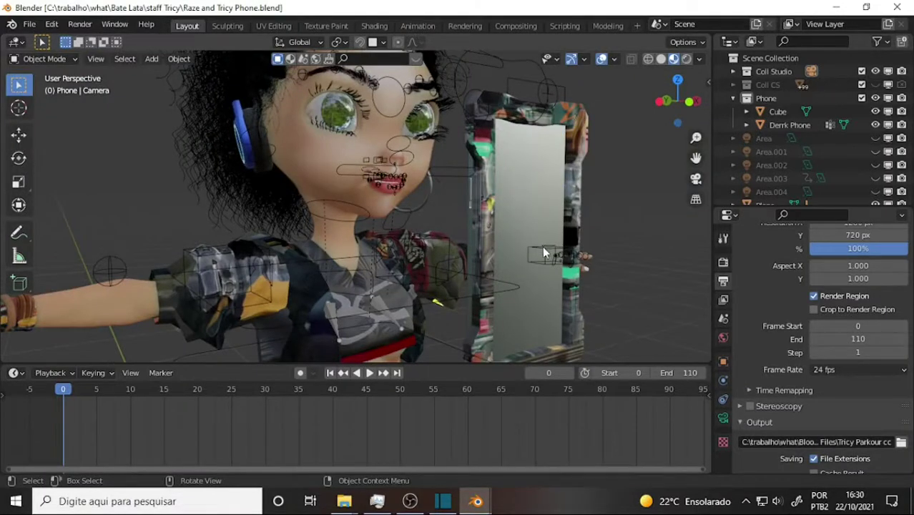
scroll(539, 191, "up", 3)
scroll(539, 192, "down", 3)
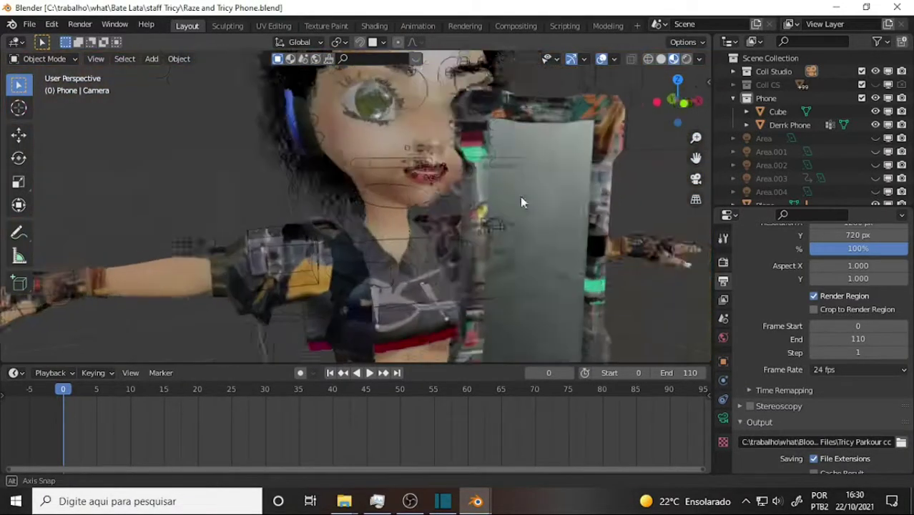
mouse_move(520, 196)
middle_mouse_down()
mouse_move(653, 206)
mouse_move(467, 160)
mouse_move(539, 184)
mouse_move(522, 184)
middle_mouse_up()
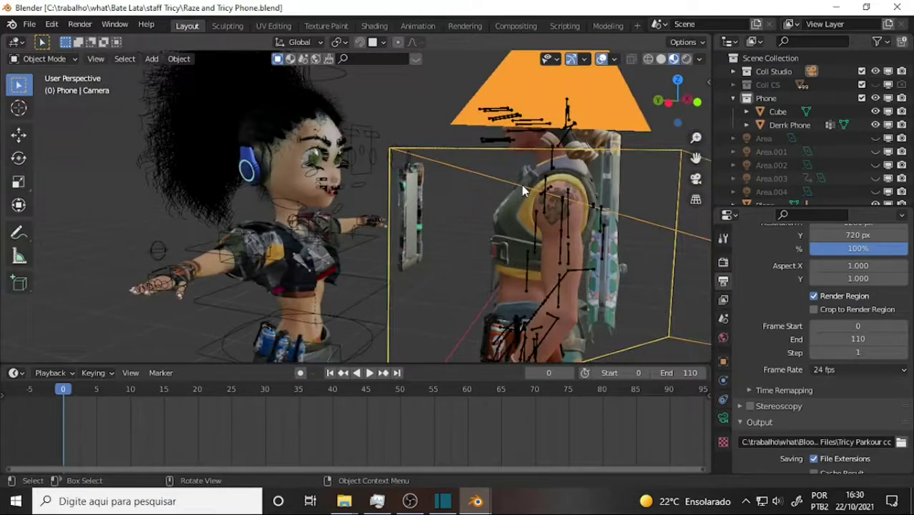
Step: Reopen Raze Final 006 sit.blend from recent files and orbit around Raze
left_click(30, 24)
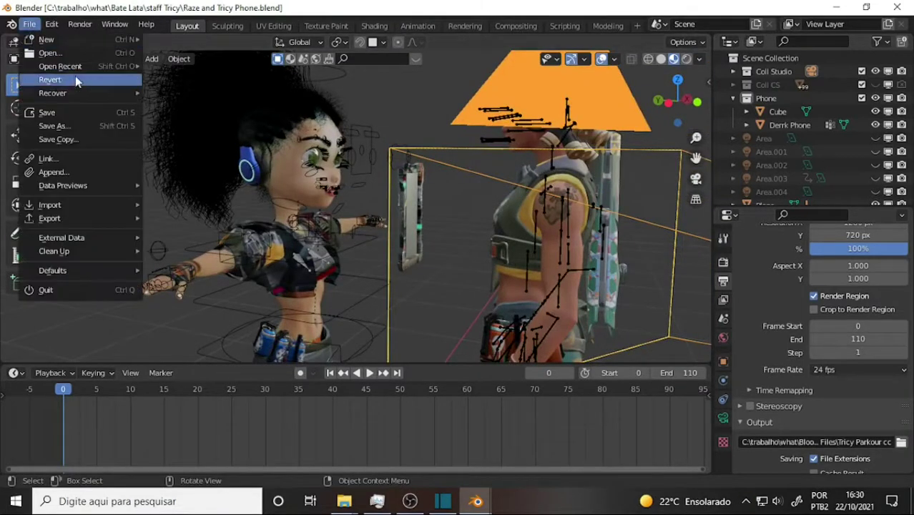
mouse_move(61, 65)
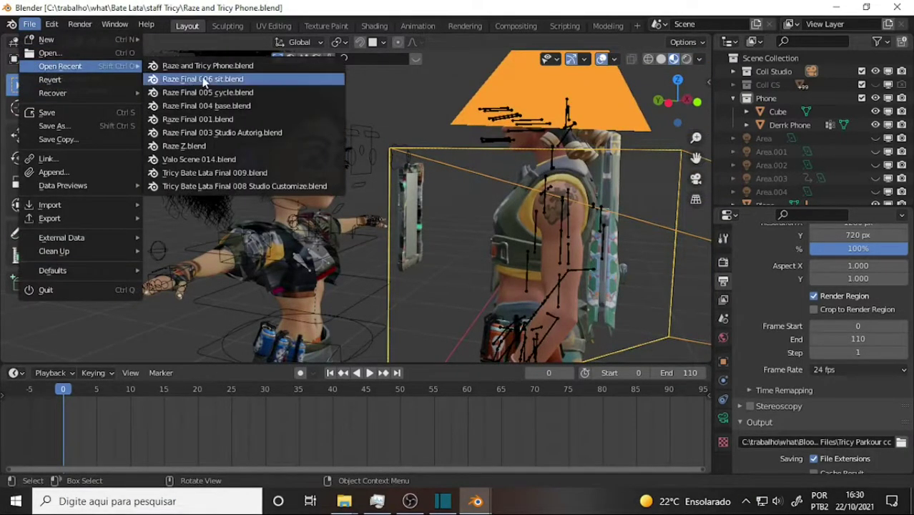
left_click(205, 79)
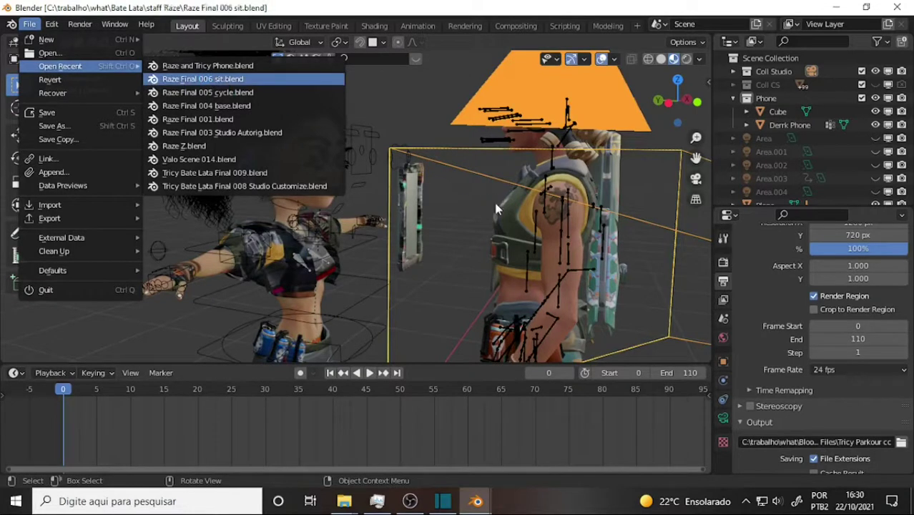
scroll(493, 206, "up", 1)
scroll(494, 206, "up", 2)
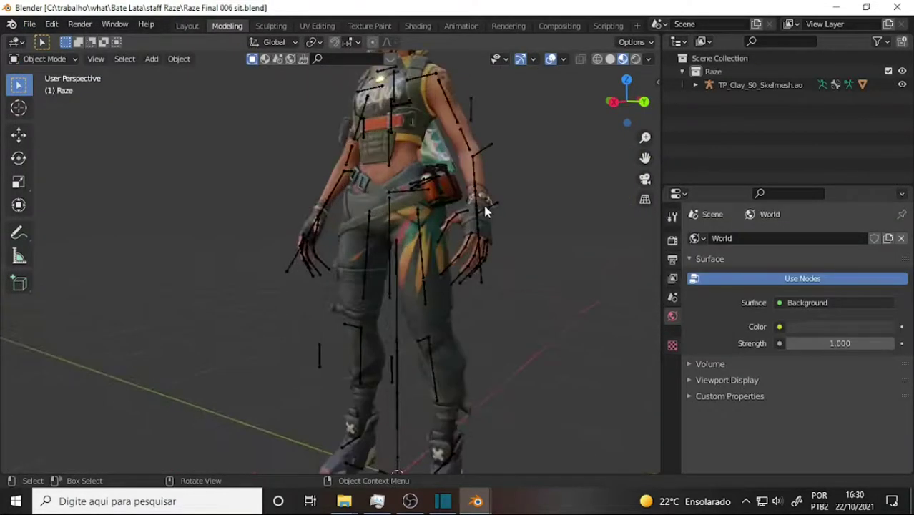
scroll(486, 207, "down", 4)
mouse_move(485, 212)
middle_mouse_down()
mouse_move(551, 212)
mouse_move(450, 198)
mouse_move(479, 206)
middle_mouse_up()
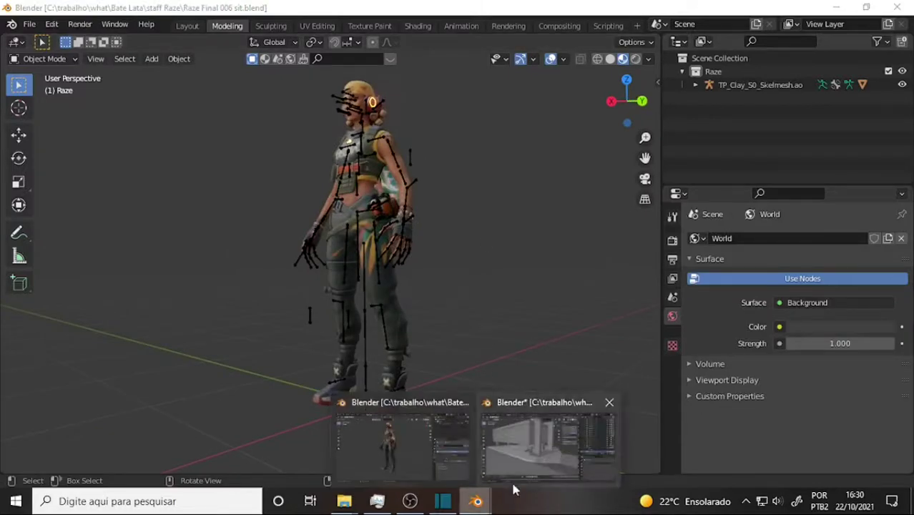
Step: Switch to the MASP window and orbit down to the plaza step under the pillars
left_click(533, 450)
scroll(502, 313, "up", 3)
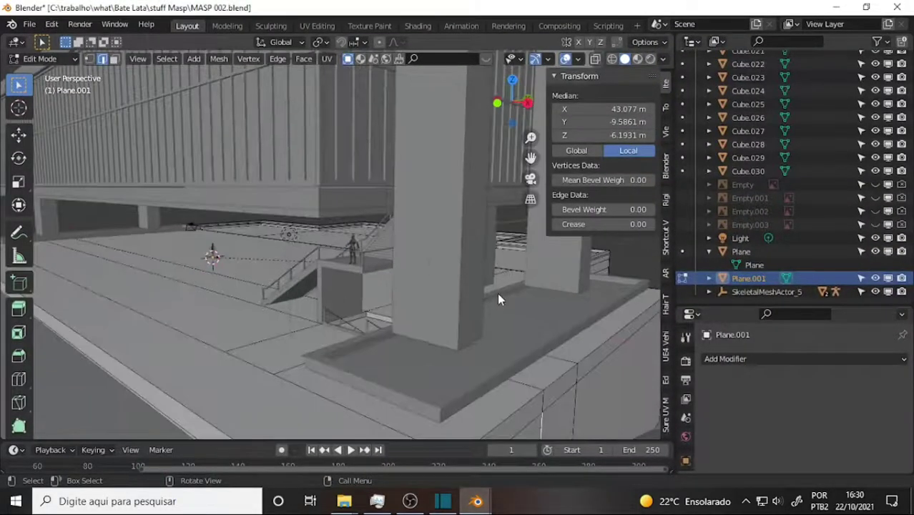
mouse_move(497, 292)
middle_mouse_down()
mouse_move(484, 277)
mouse_move(506, 280)
mouse_move(459, 279)
mouse_move(504, 280)
mouse_move(482, 272)
middle_mouse_up()
middle_click_drag(321, 299, 373, 306)
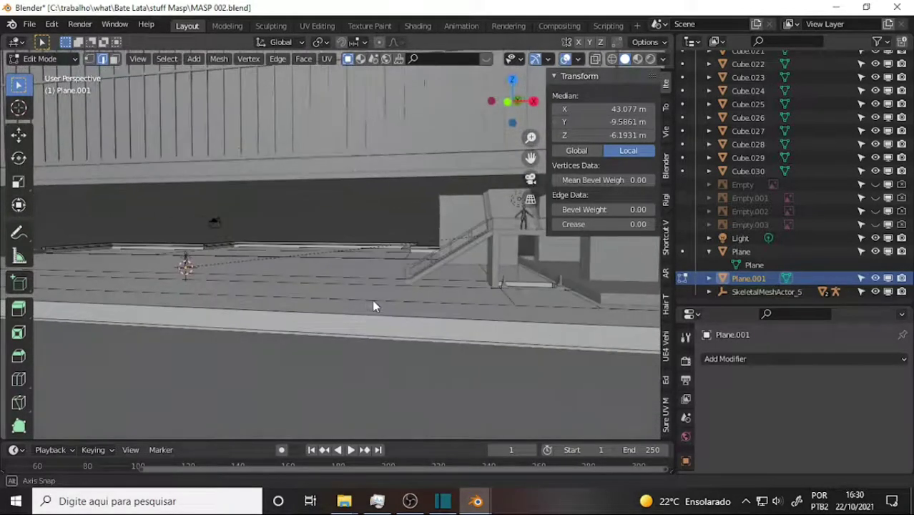
mouse_move(354, 339)
middle_mouse_down()
mouse_move(396, 330)
mouse_move(284, 324)
mouse_move(317, 326)
middle_mouse_up()
scroll(318, 326, "up", 2)
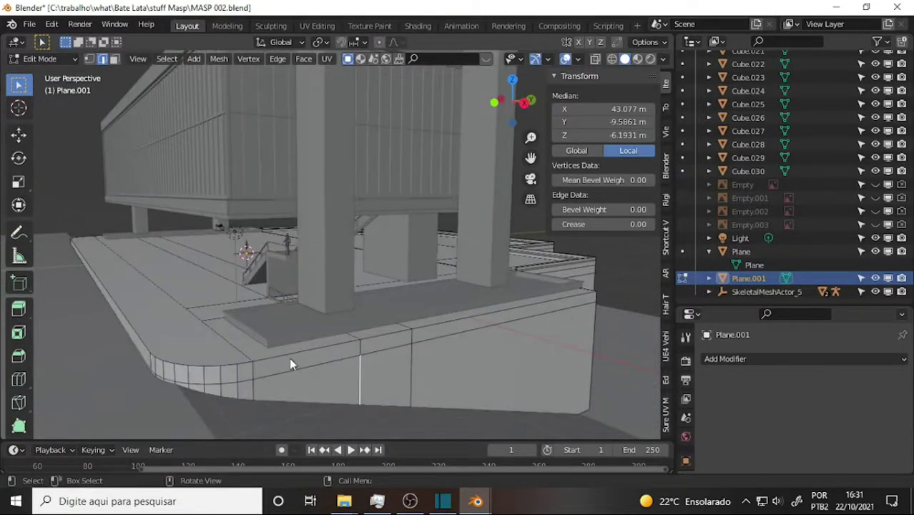
mouse_move(274, 316)
middle_mouse_down()
mouse_move(263, 316)
mouse_move(276, 313)
middle_mouse_up()
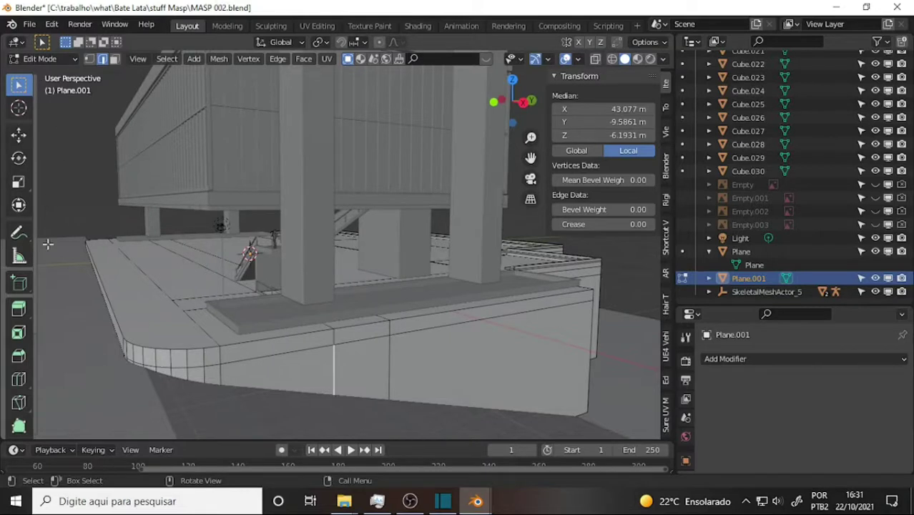
Step: Cut an edge loop across the step under the pillars and slide it to factor 0.610
left_click(21, 381)
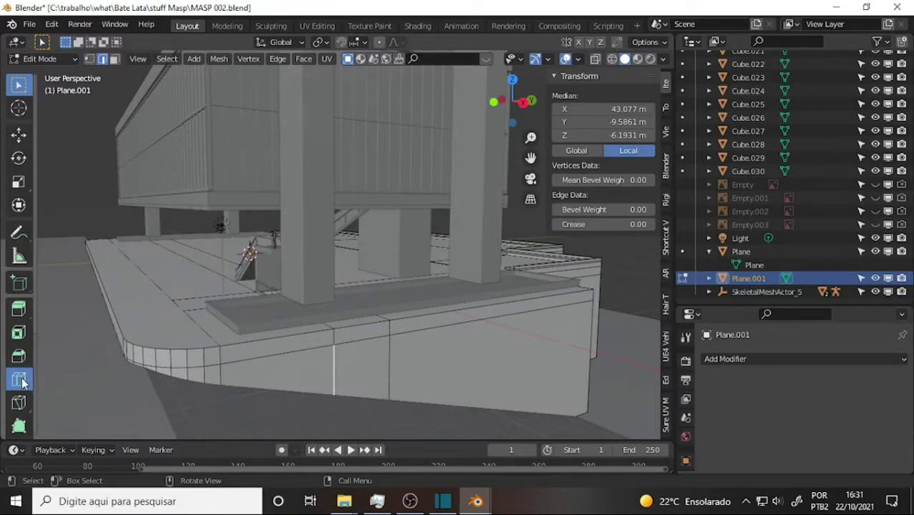
left_click(249, 336)
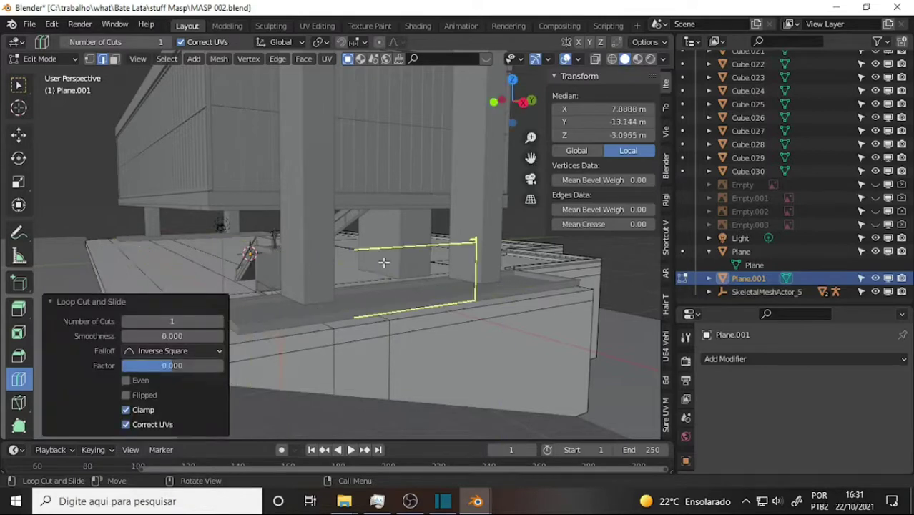
mouse_move(379, 262)
middle_mouse_down()
mouse_move(382, 174)
mouse_move(383, 182)
middle_mouse_up()
scroll(383, 182, "down", 5)
middle_click_drag(386, 258, 400, 246)
left_click_drag(532, 156, 587, 101)
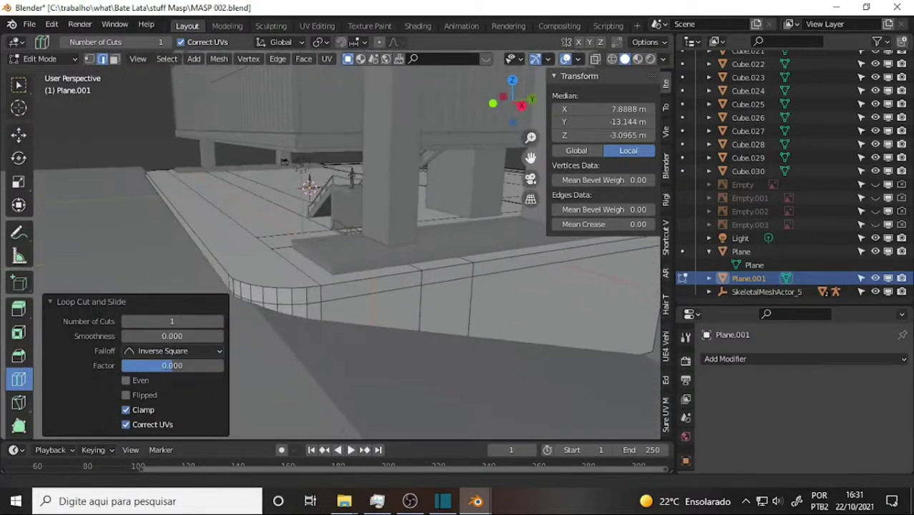
left_click_drag(169, 365, 203, 366)
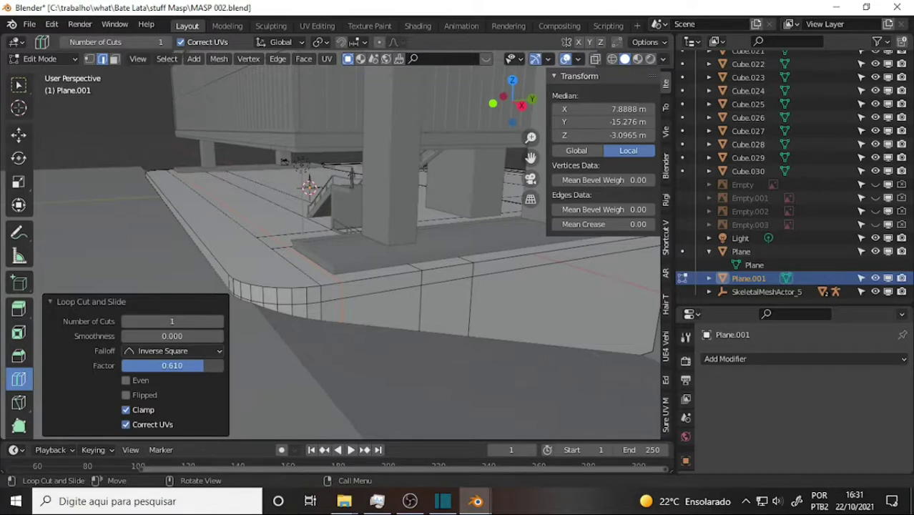
mouse_move(344, 501)
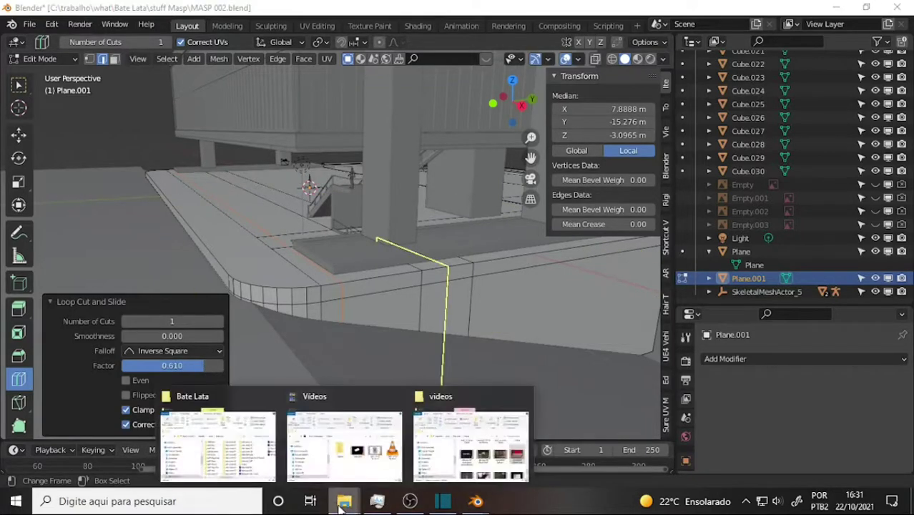
Step: Bring the videos folder forward and launch VALORANT Edition Final.mp4
left_click(435, 465)
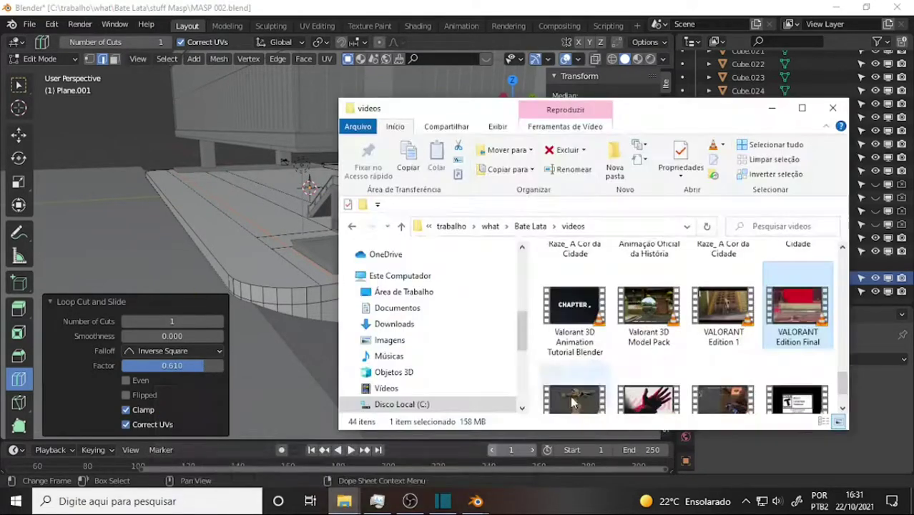
double_click(792, 323)
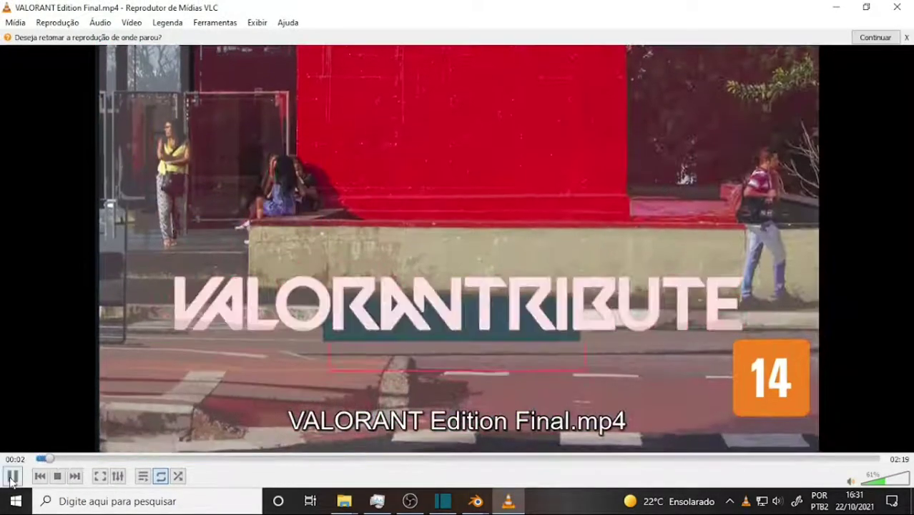
Step: Pause the video and jump to the 00:07 shot of the red pillar above the step
left_click(10, 473)
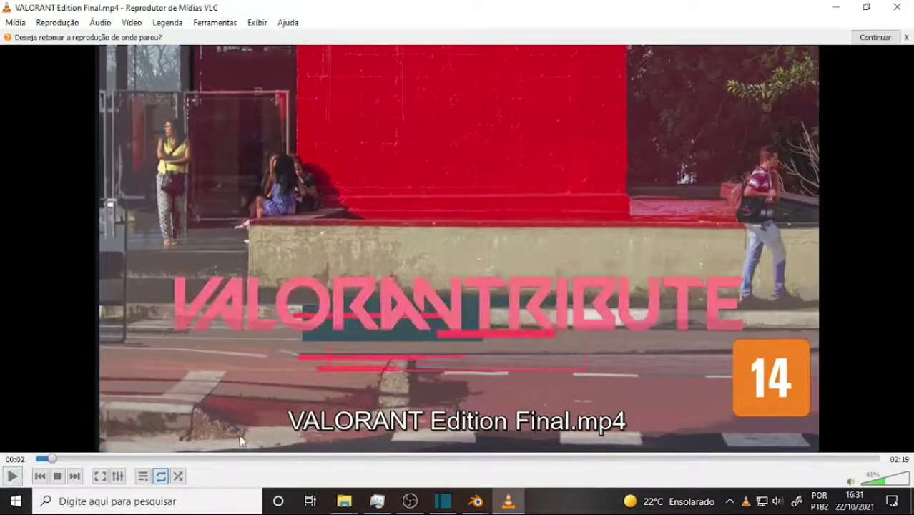
left_click(76, 458)
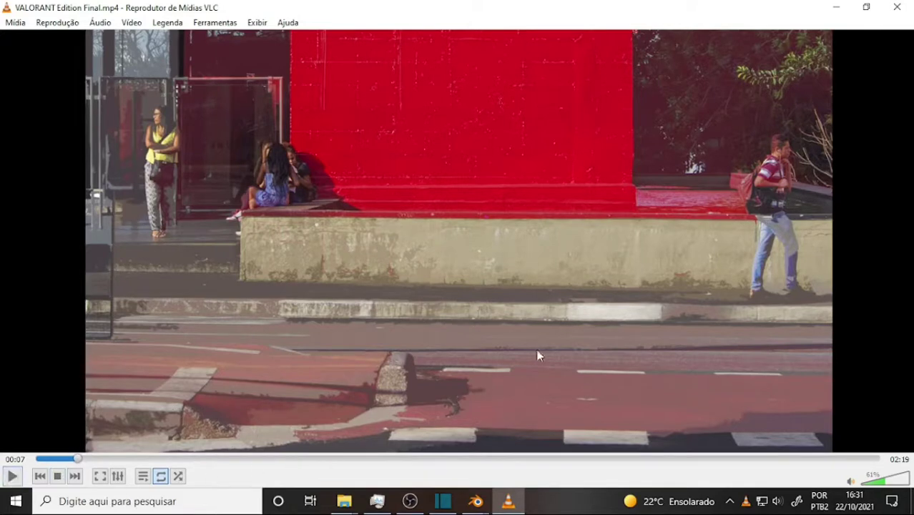
mouse_move(477, 500)
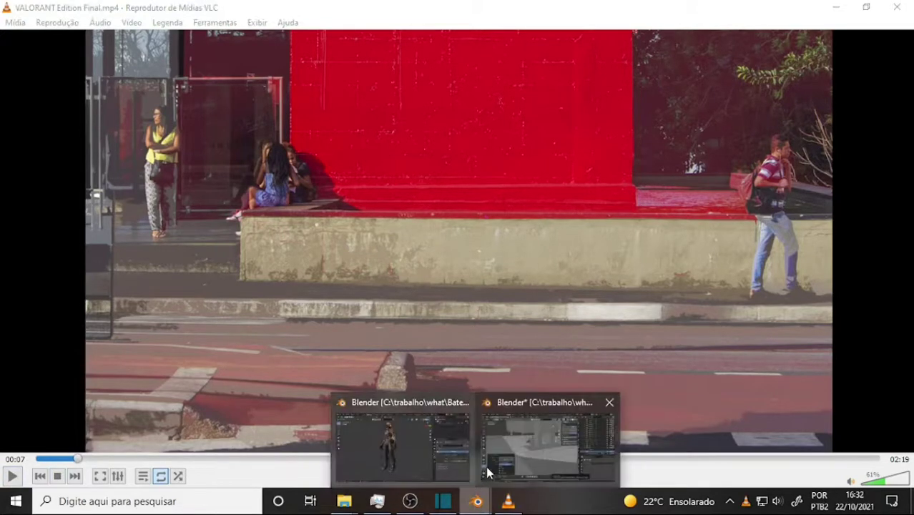
Step: Compare with the reference video and slide the edge loop to factor 0.494
left_click(487, 465)
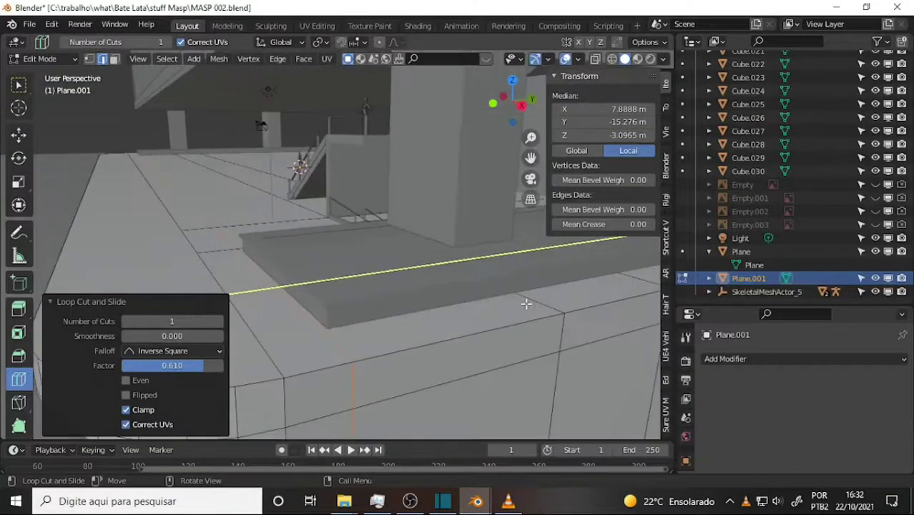
left_click(509, 503)
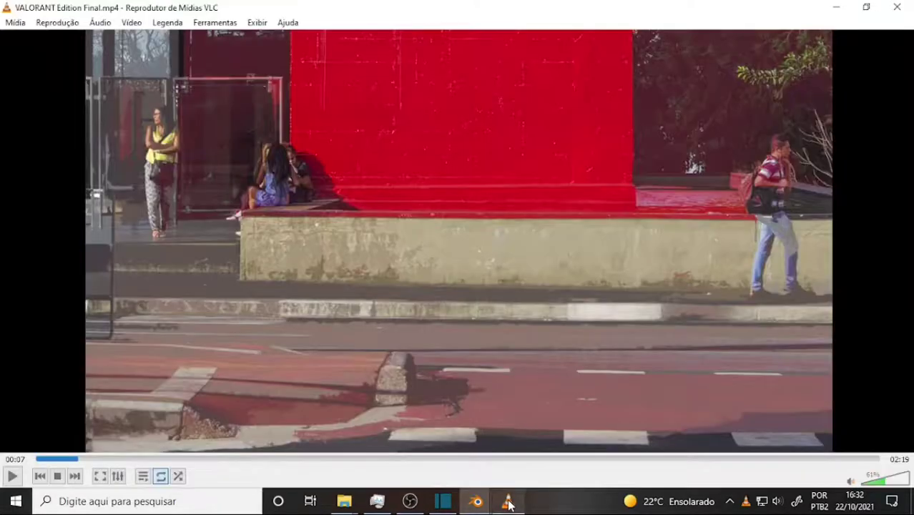
left_click(508, 503)
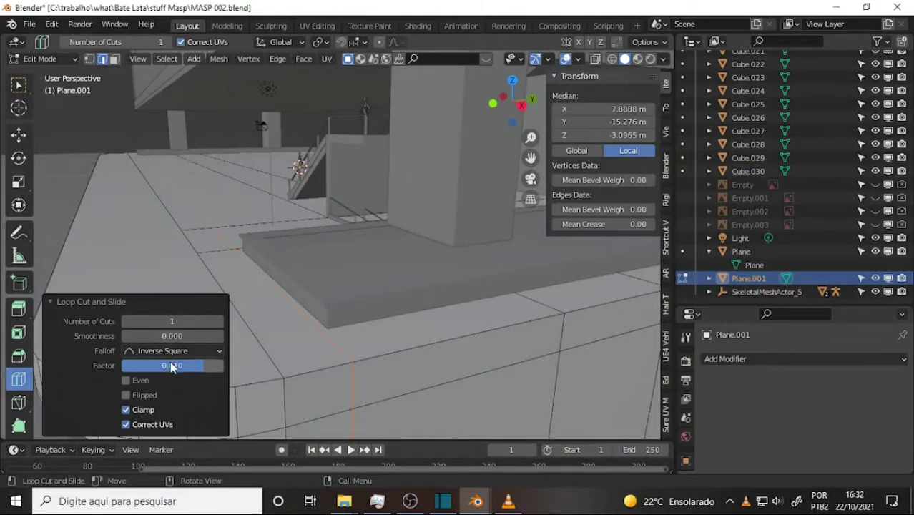
left_click_drag(171, 367, 167, 367)
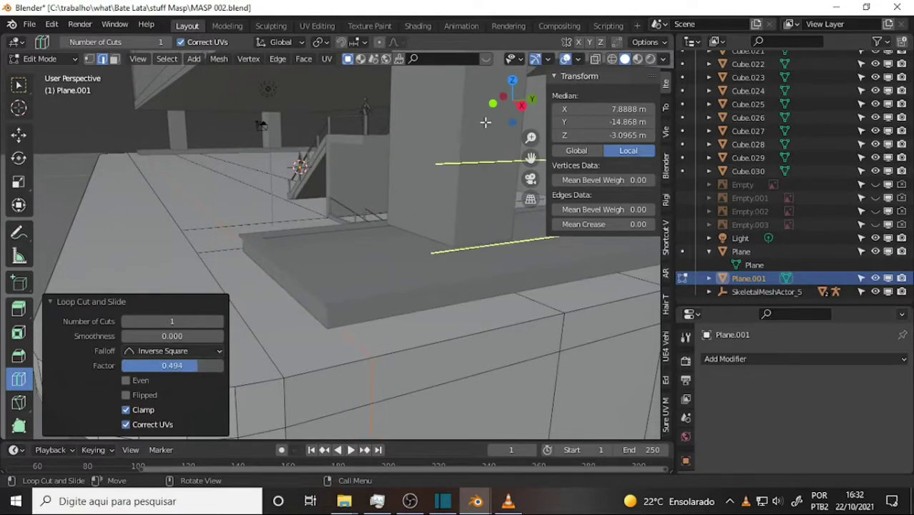
middle_click_drag(446, 80, 438, 111)
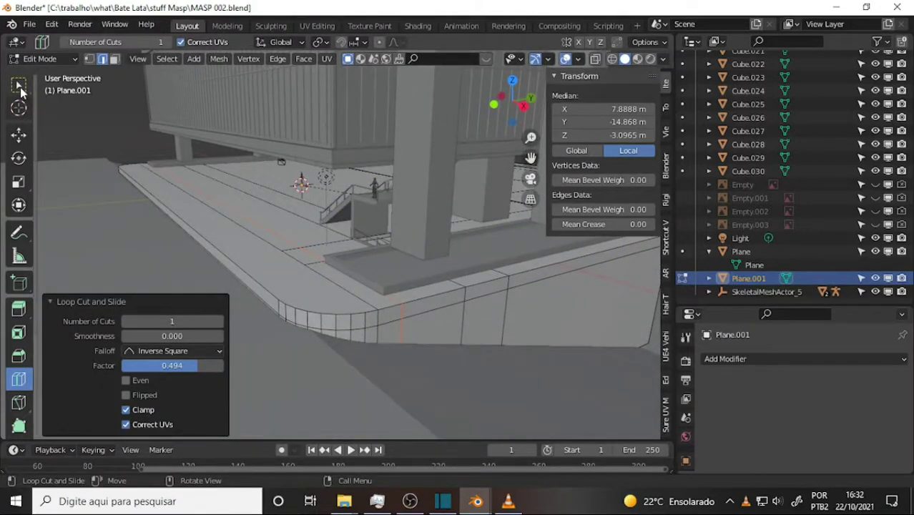
Step: Switch to box select in face mode and select the curb's corner face
left_click(19, 87)
left_click(348, 187)
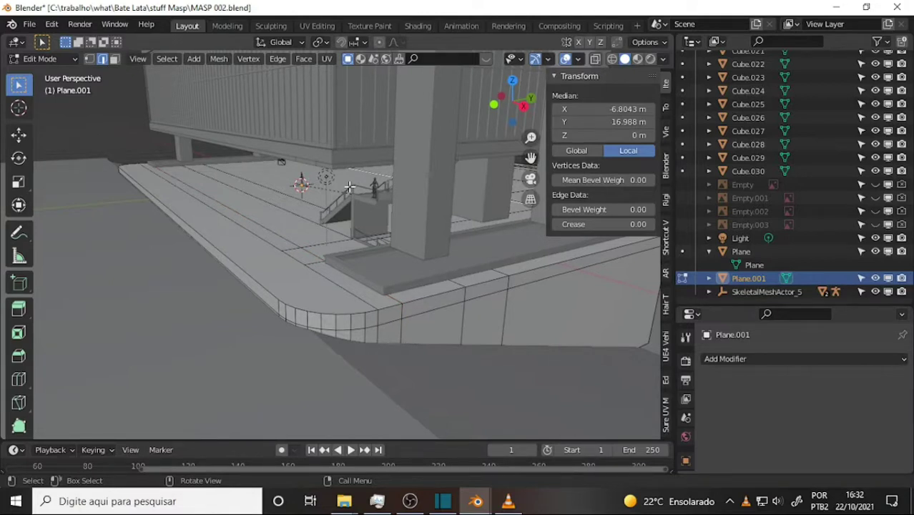
left_click(114, 59)
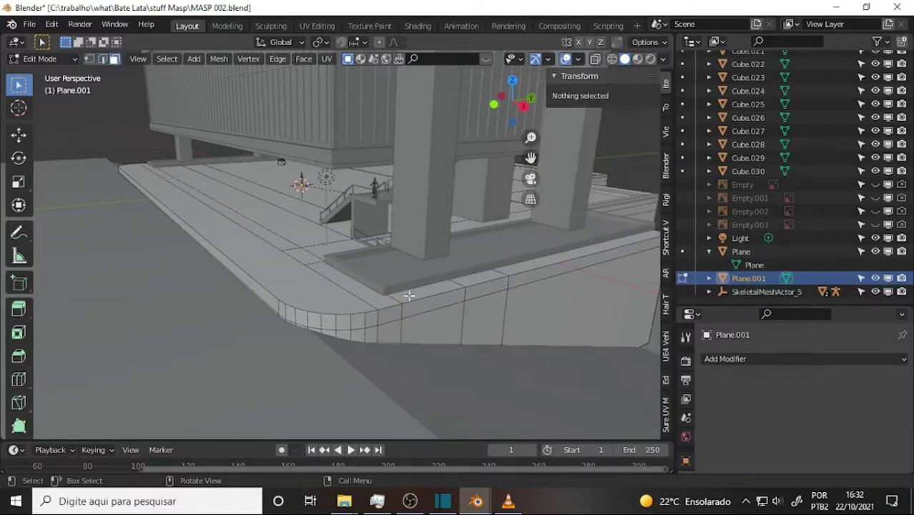
left_click(390, 313)
Step: Add the curb's long top strip, rounded corner faces and first side faces to the selection
left_click(375, 299, "shift")
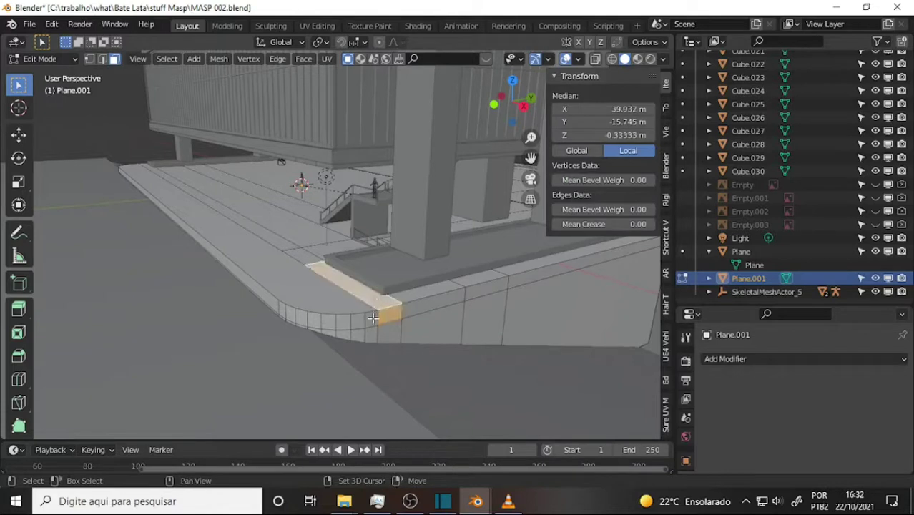
left_click(351, 309, "shift")
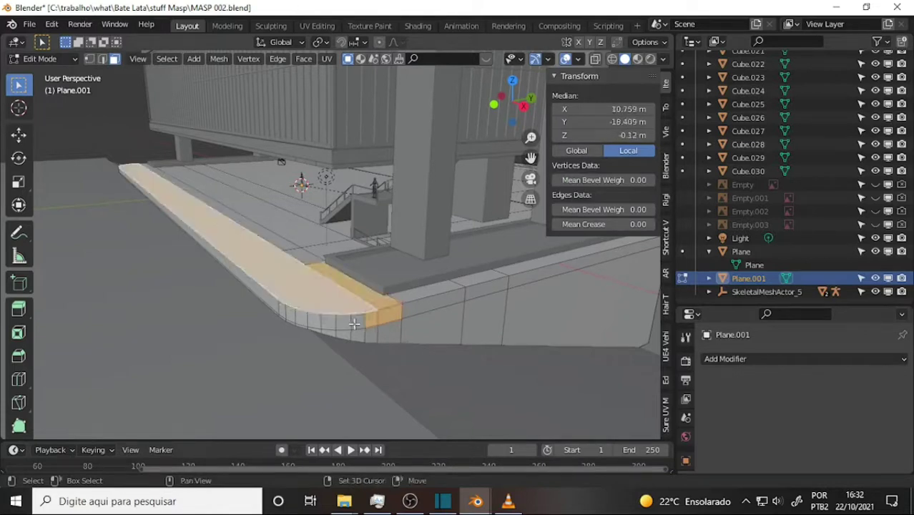
left_click(353, 324, "shift")
left_click(342, 323, "shift")
left_click(328, 324, "shift")
left_click(309, 321, "shift")
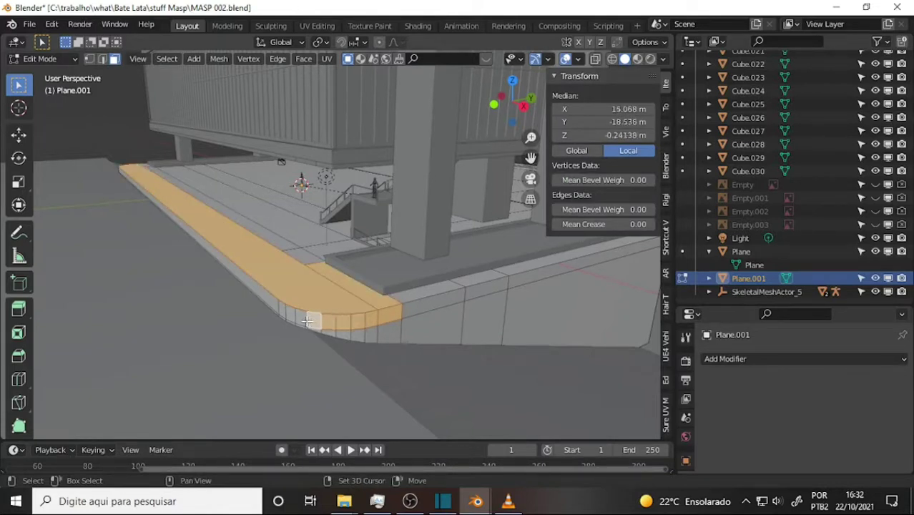
left_click(287, 317, "shift")
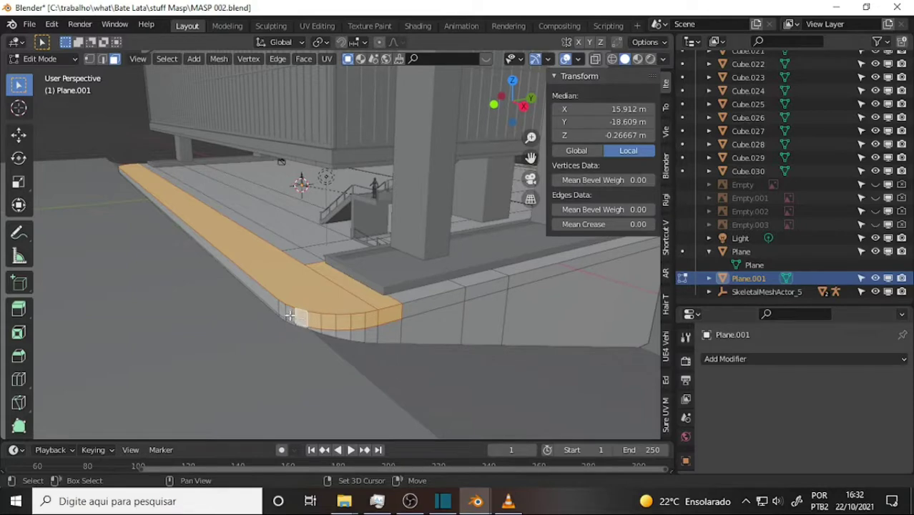
left_click(290, 316, "shift")
left_click(284, 311, "shift")
left_click(272, 296, "shift")
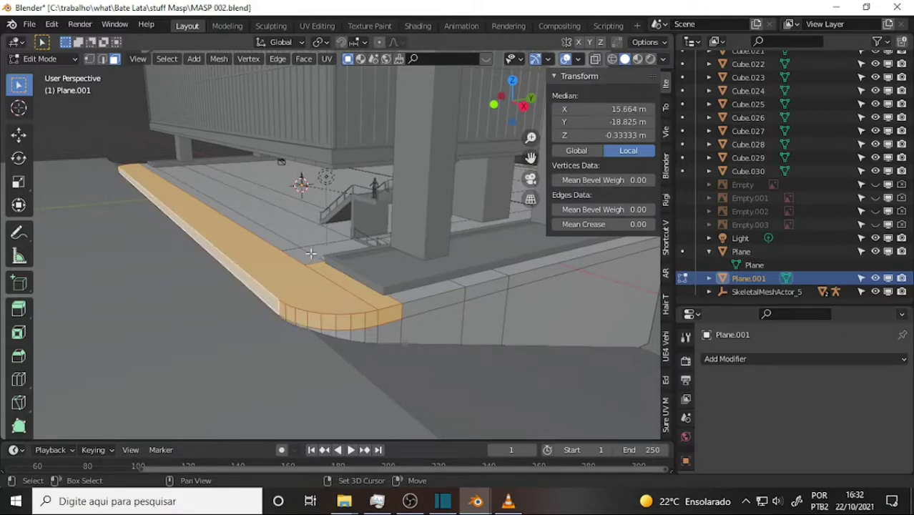
left_click(302, 251, "shift")
left_click(291, 245, "shift")
mouse_move(285, 239)
middle_mouse_down()
mouse_move(481, 194)
mouse_move(414, 226)
middle_mouse_up()
Step: Add the side faces around the curb's rounded end and along its length
left_click(359, 390, "shift")
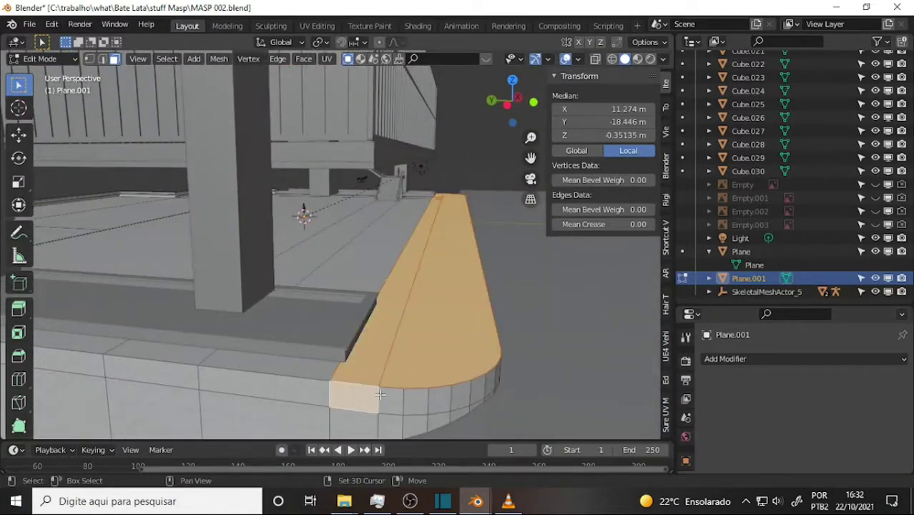
left_click(397, 399, "shift")
left_click(416, 401, "shift")
left_click(438, 398, "shift")
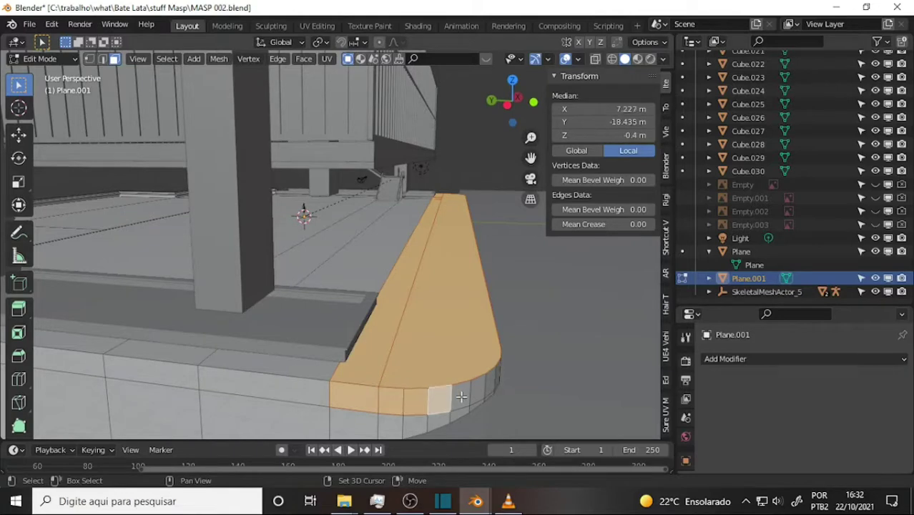
left_click(461, 396, "shift")
left_click(477, 390, "shift")
mouse_move(555, 329)
middle_mouse_down()
mouse_move(524, 322)
mouse_move(533, 327)
middle_mouse_up()
left_click(166, 316, "shift")
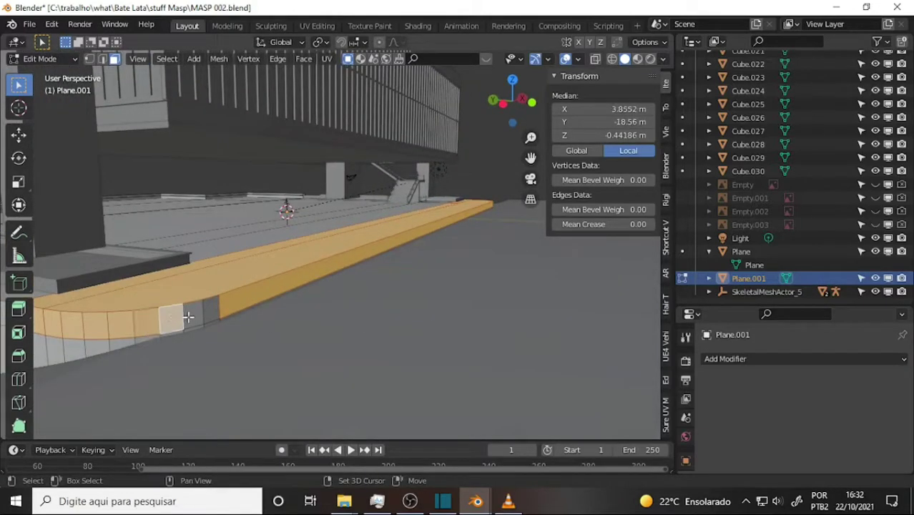
left_click(191, 315, "shift")
left_click(213, 312, "shift")
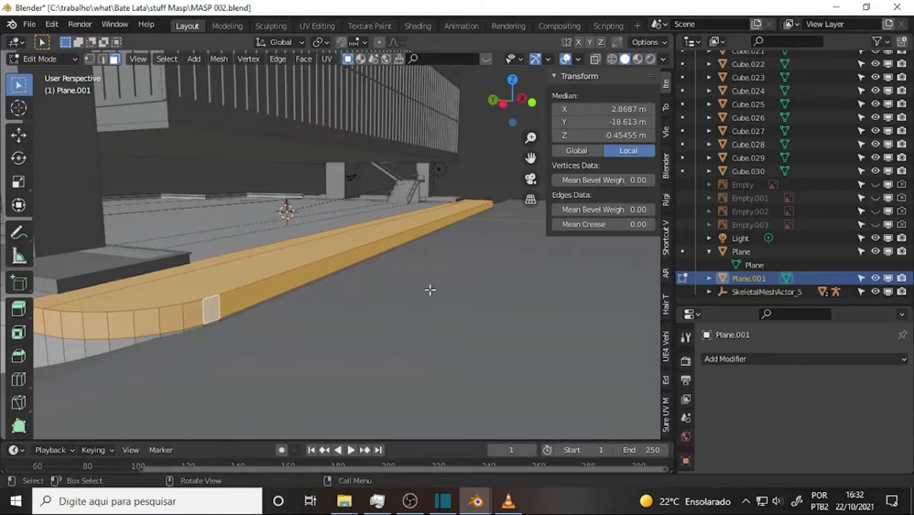
middle_click_drag(441, 292, 455, 295)
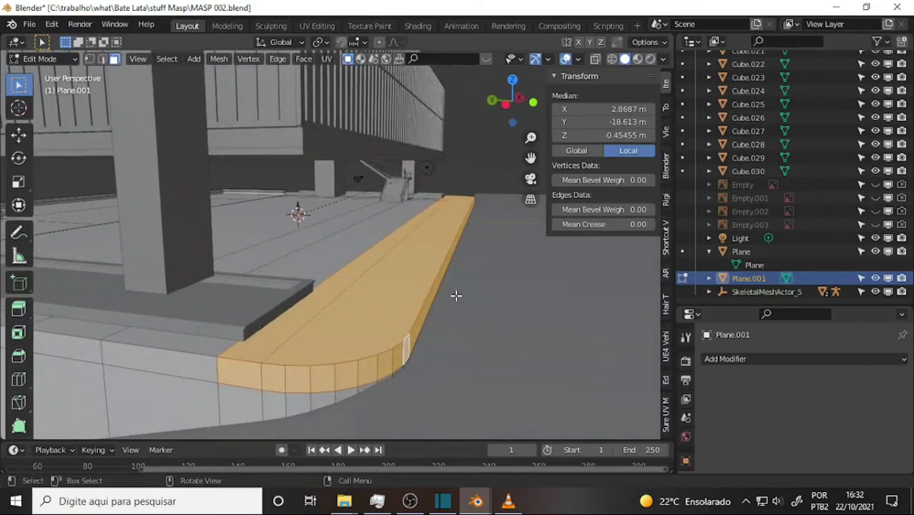
Step: Delete the selected curb faces, leaving a gap beside the step
key("x")
left_click(429, 326)
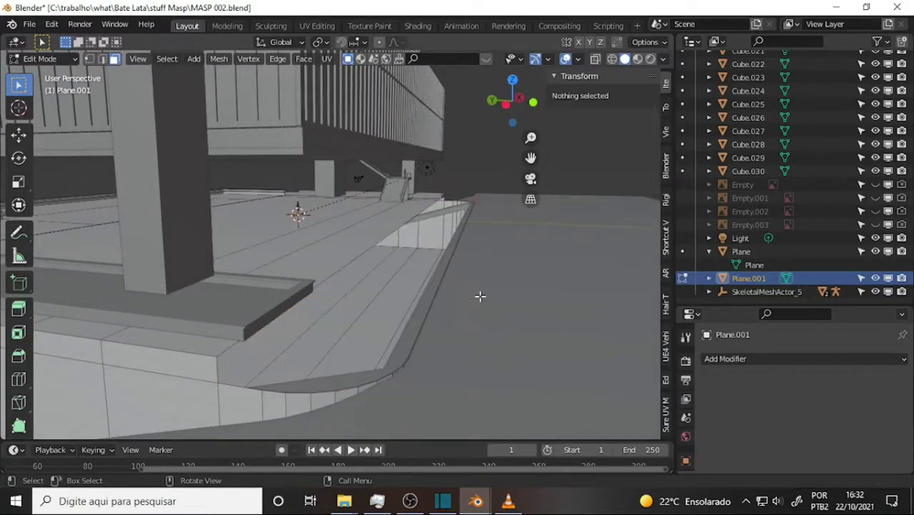
mouse_move(441, 297)
middle_mouse_down()
mouse_move(443, 287)
mouse_move(430, 292)
mouse_move(443, 292)
middle_mouse_up()
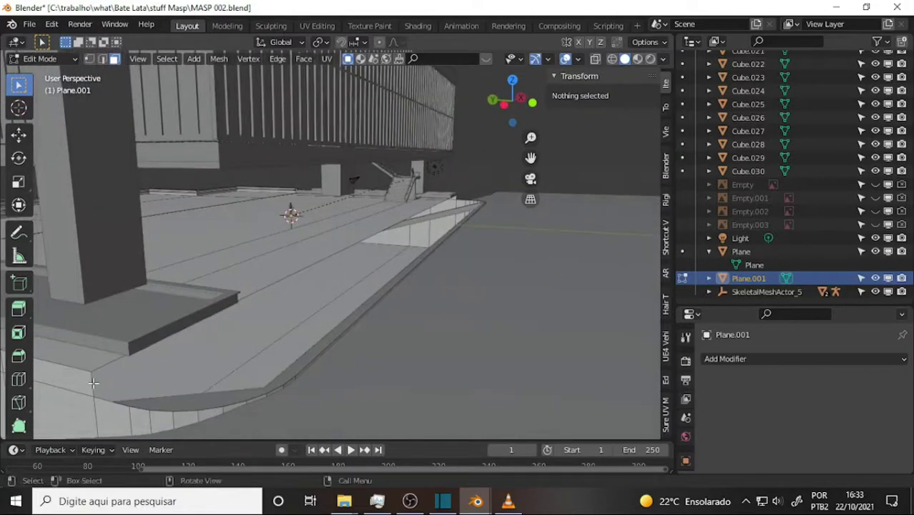
Step: Select the opposite open edges along the gap and bridge them into a new face
left_click(93, 383)
left_click(103, 60)
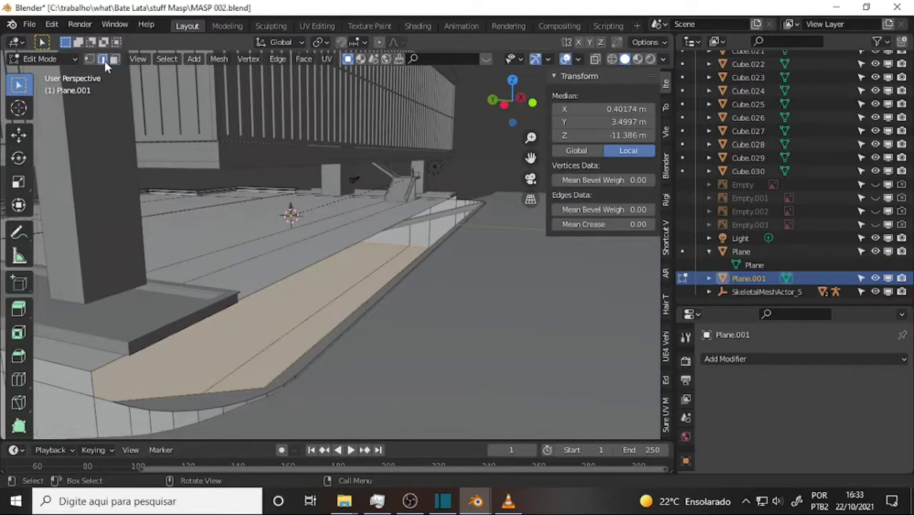
left_click(165, 376)
middle_click_drag(349, 311, 185, 321)
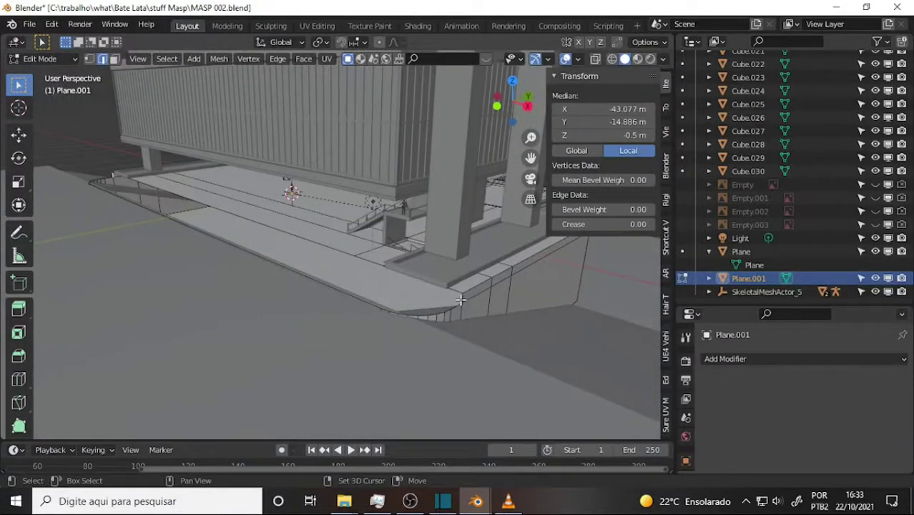
left_click(460, 300, "alt")
key("ctrl+e")
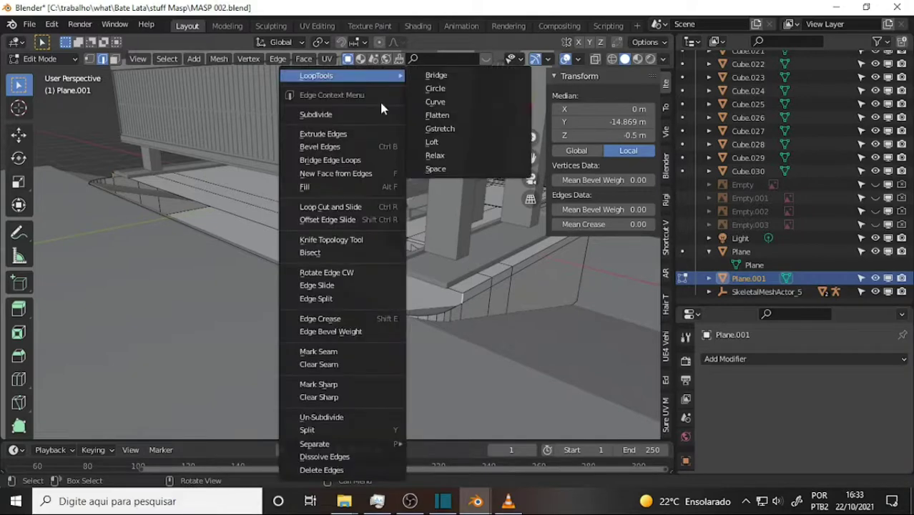
left_click(366, 164)
scroll(344, 211, "up", 3)
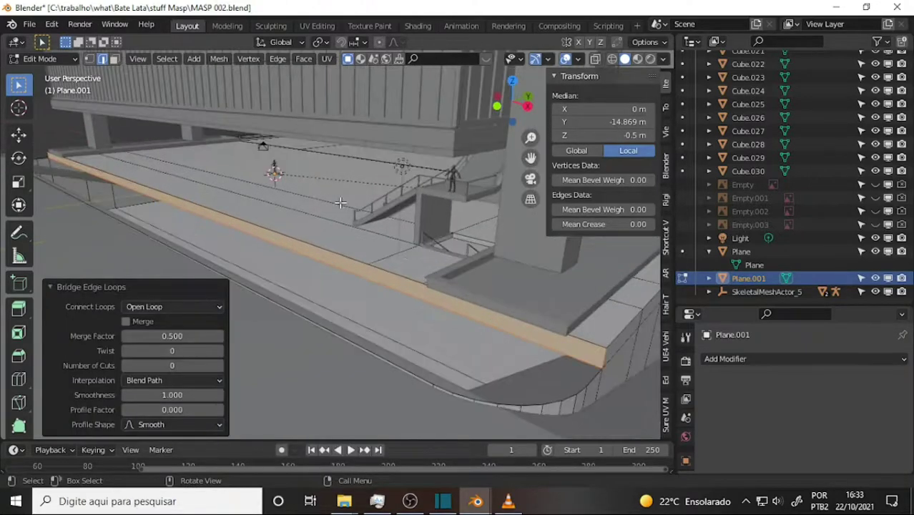
left_click(486, 336)
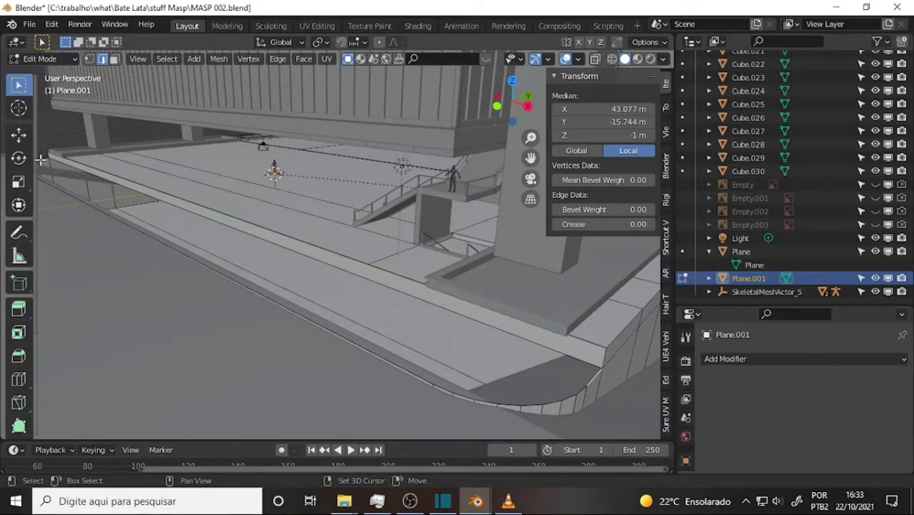
Step: Bridge the two edge loops into a band of faces and inspect the result
right_click(311, 167)
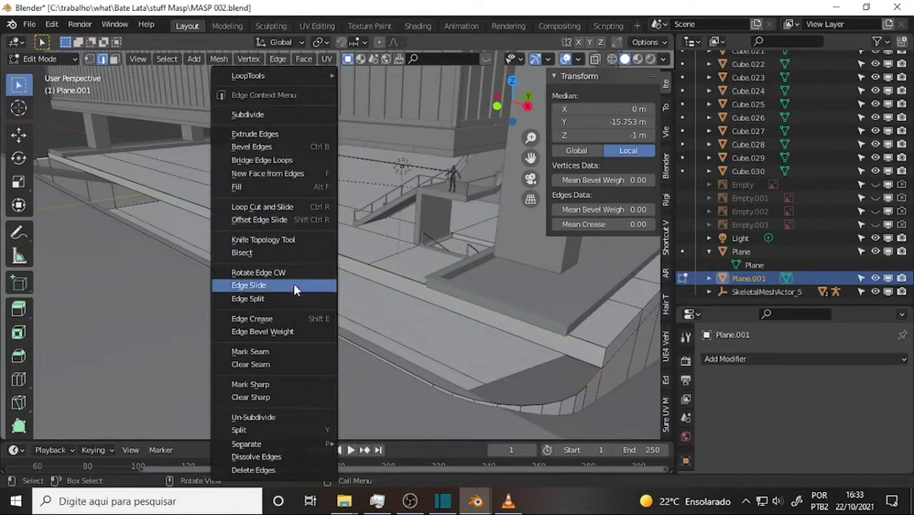
left_click(279, 159)
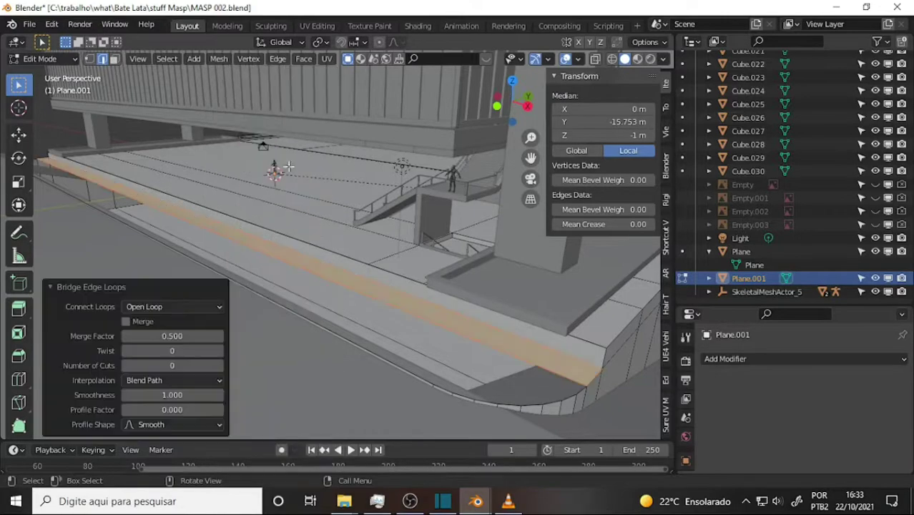
mouse_move(308, 181)
middle_mouse_down()
mouse_move(341, 198)
mouse_move(333, 206)
middle_mouse_up()
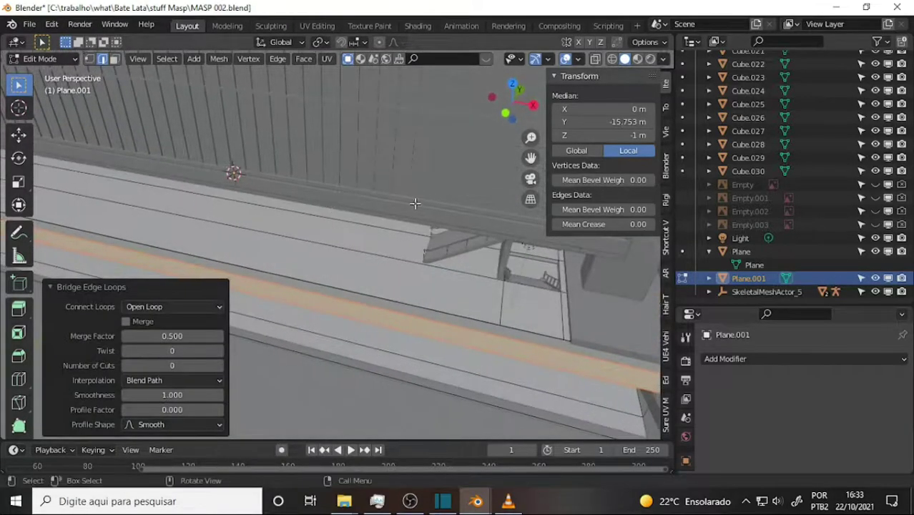
mouse_move(417, 196)
middle_mouse_down()
mouse_move(342, 143)
mouse_move(432, 170)
middle_mouse_up()
left_click_drag(531, 158, 443, 179)
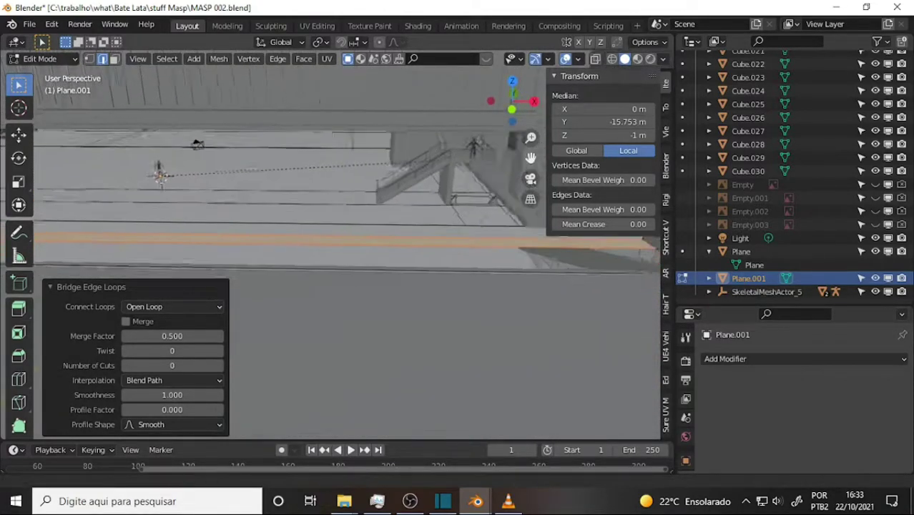
middle_click_drag(443, 179, 366, 170)
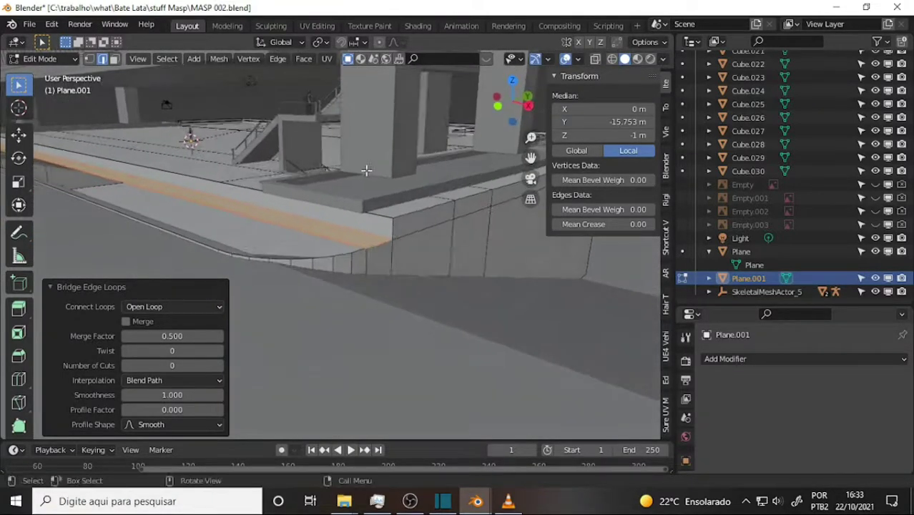
Step: Select and review the curved curb's edge loop and face strip, then return to face mode
left_click(338, 255, "alt")
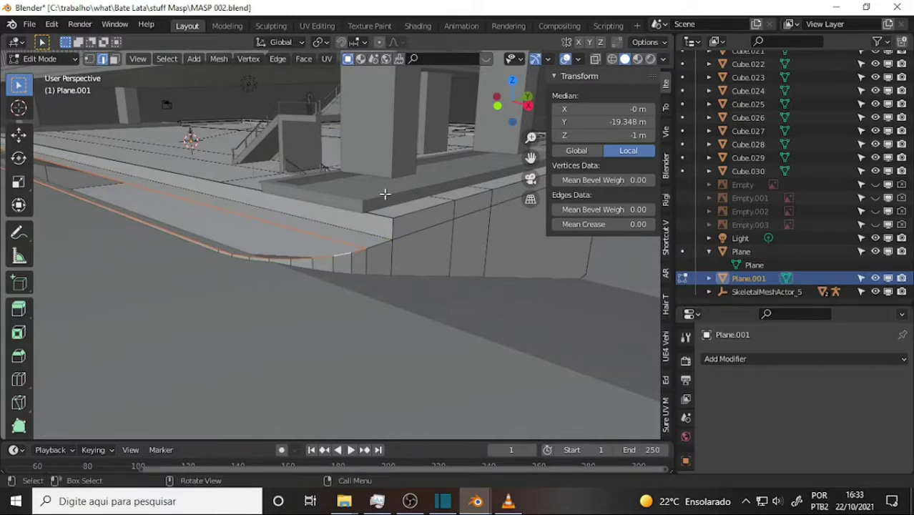
scroll(385, 193, "down", 2)
left_click(384, 231, "alt+shift")
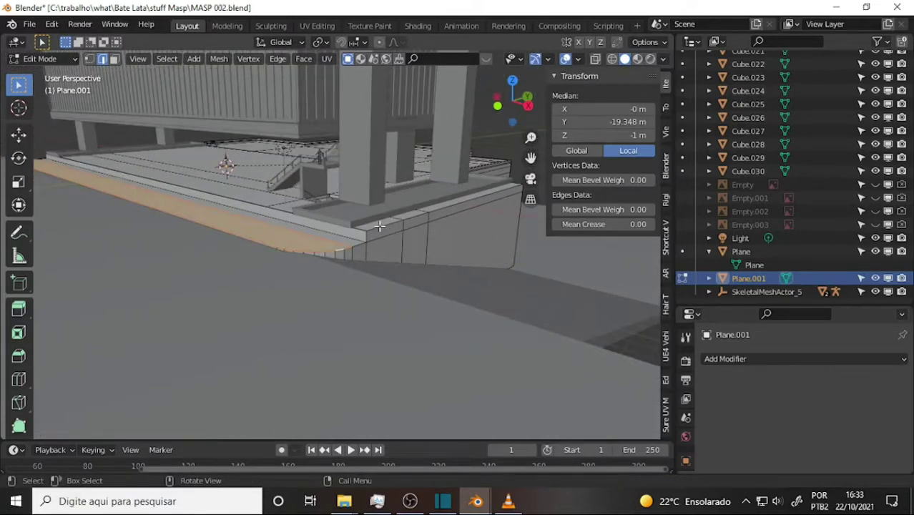
middle_click_drag(377, 223, 581, 212)
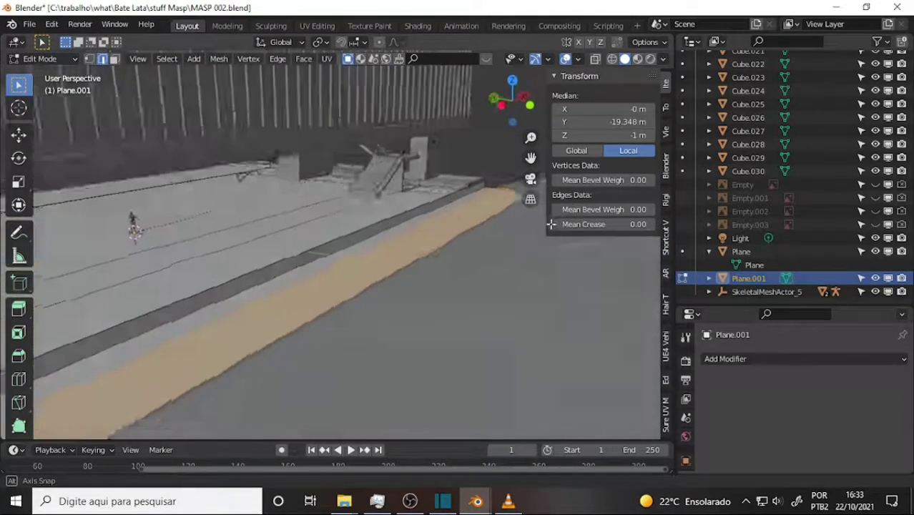
mouse_move(581, 213)
middle_mouse_down()
mouse_move(484, 236)
mouse_move(433, 208)
mouse_move(358, 210)
middle_mouse_up()
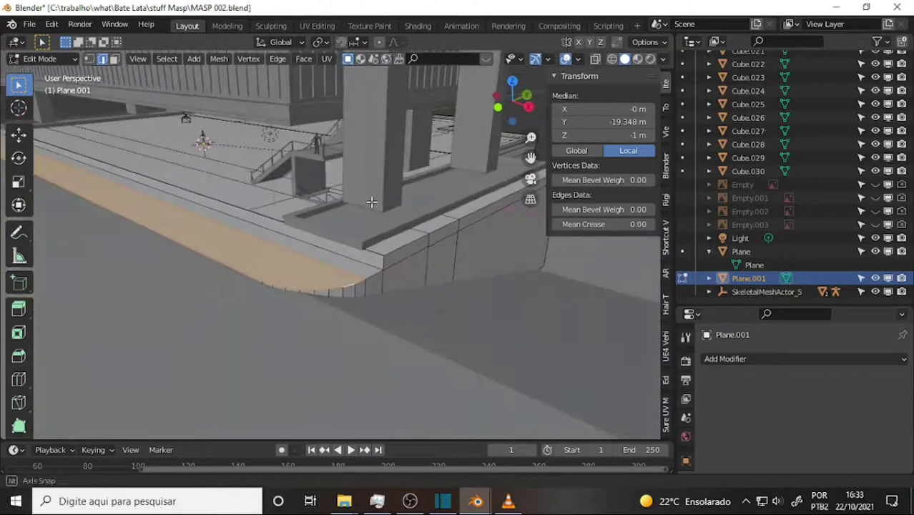
left_click(371, 271, "alt")
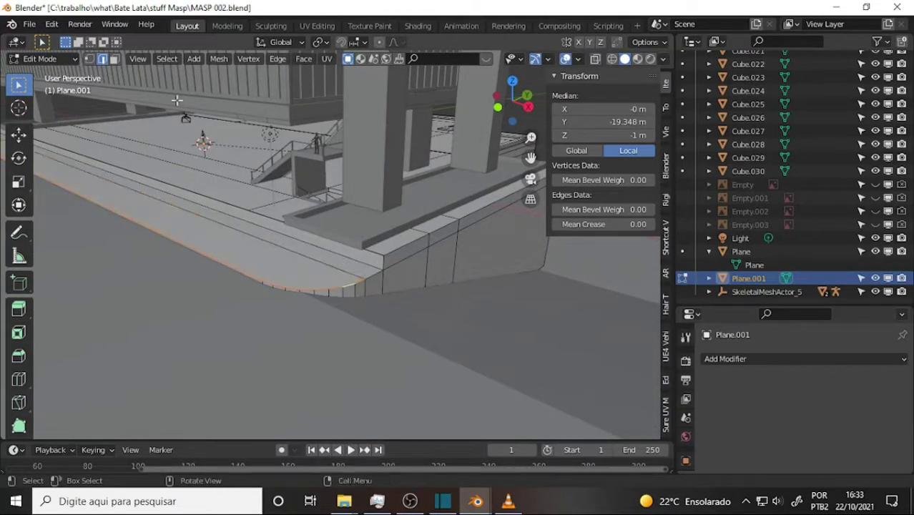
left_click(115, 58)
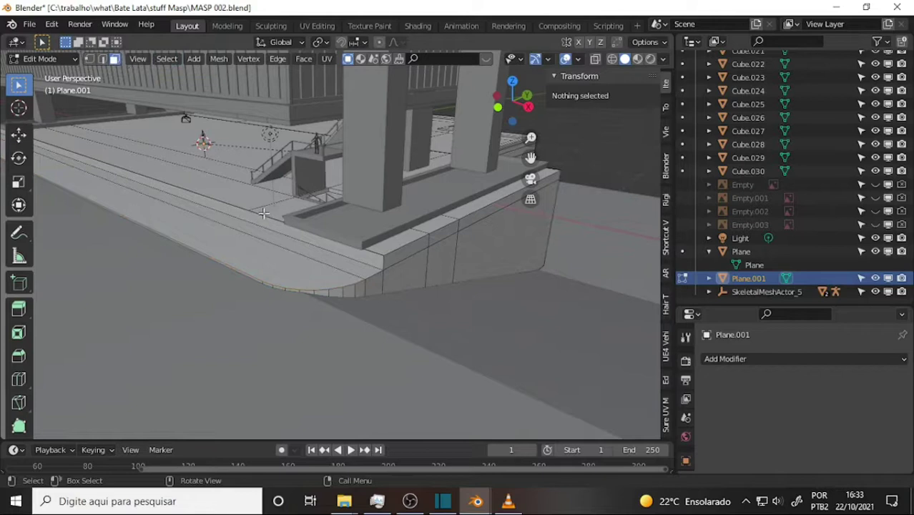
Step: Select the curb-top face strip around the curved end and raise it about 0.29 m in Z
left_click(314, 249, "alt")
left_click(278, 270, "ctrl")
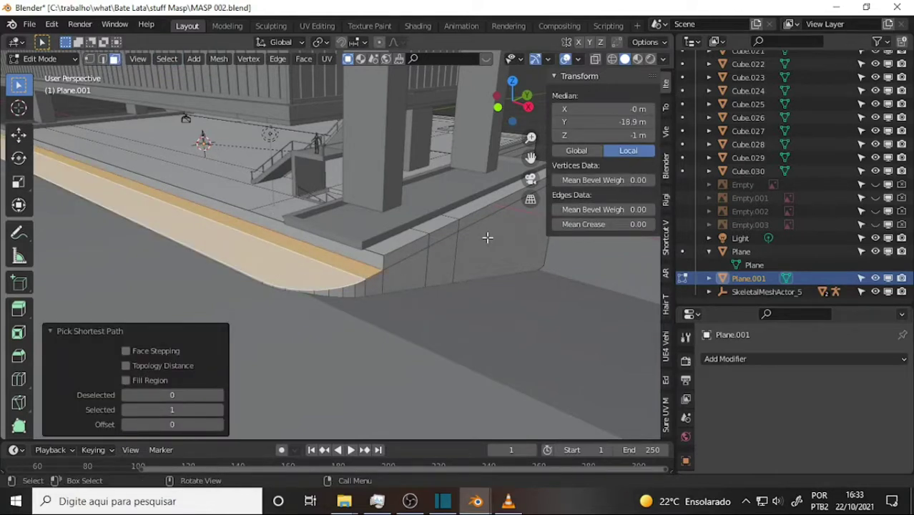
key("g")
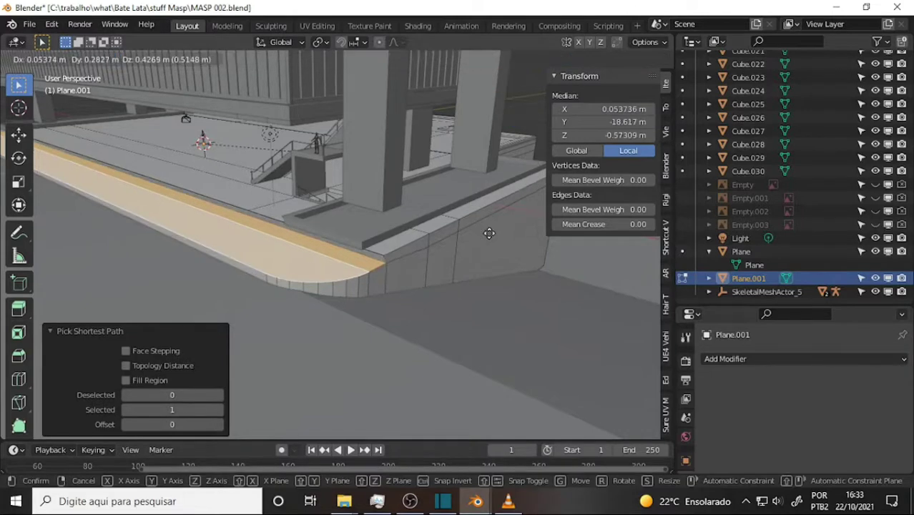
key("z")
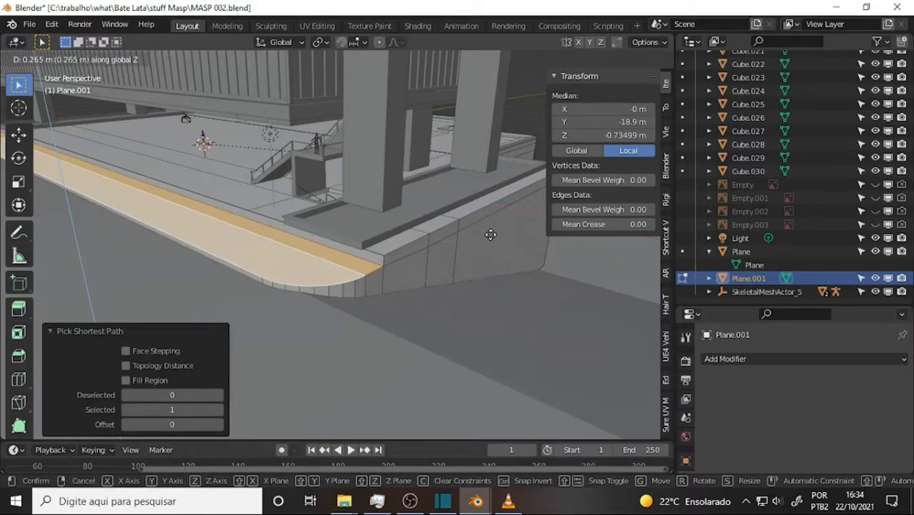
key("Escape")
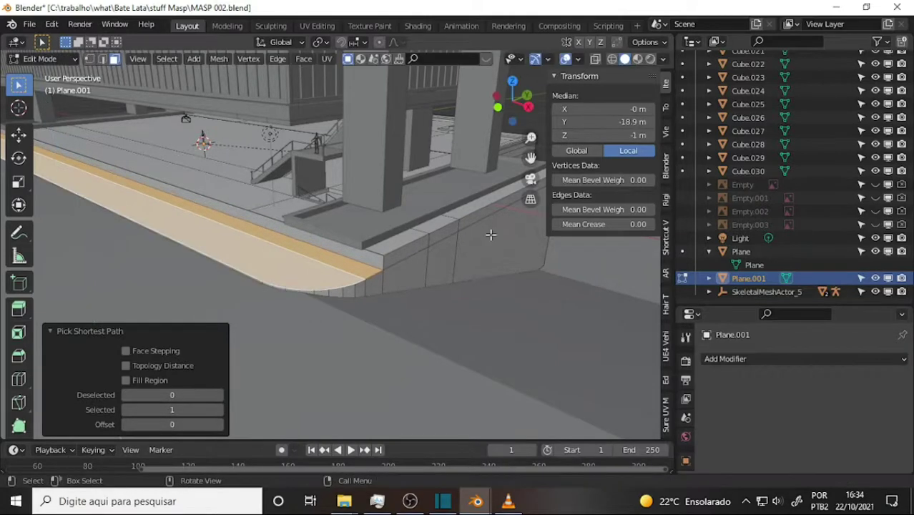
mouse_move(491, 234)
middle_mouse_down()
mouse_move(470, 236)
mouse_move(484, 239)
middle_mouse_up()
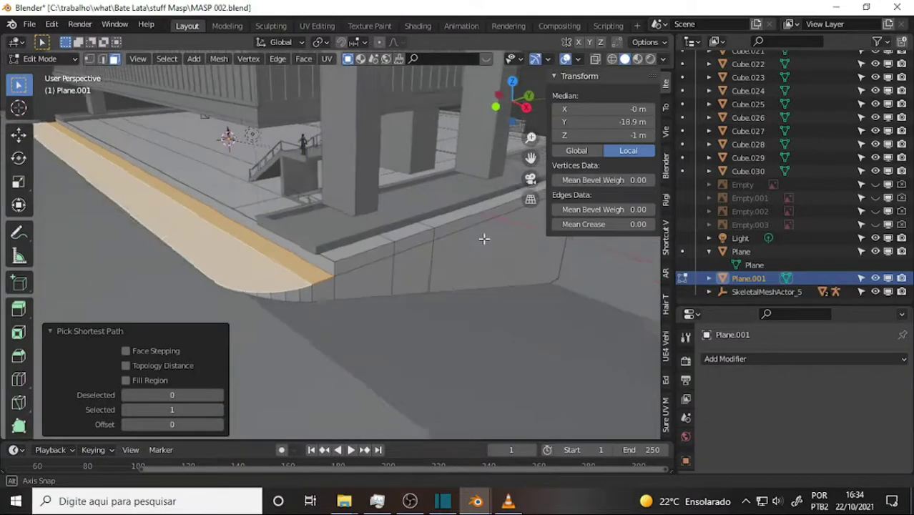
key("g")
key("z")
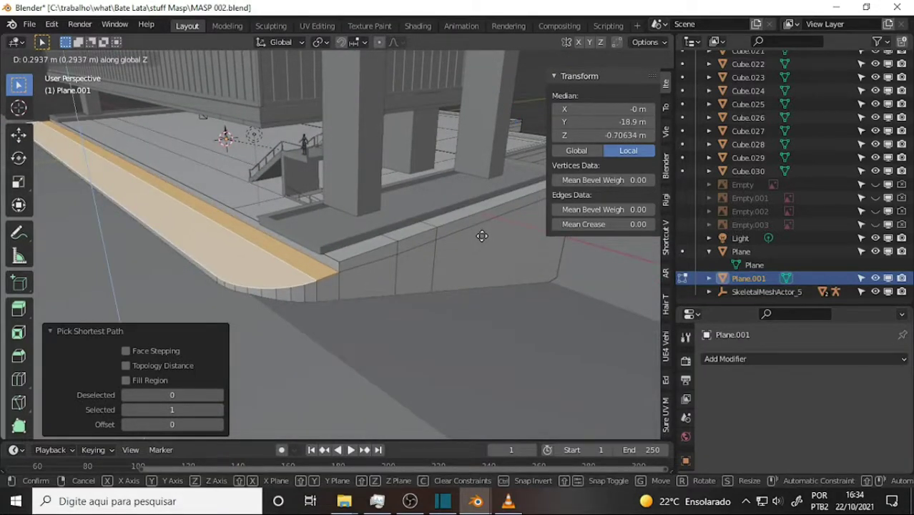
left_click(482, 236)
Step: Compare the raised curb and step front with the VLC plaza reference photo
left_click(395, 220)
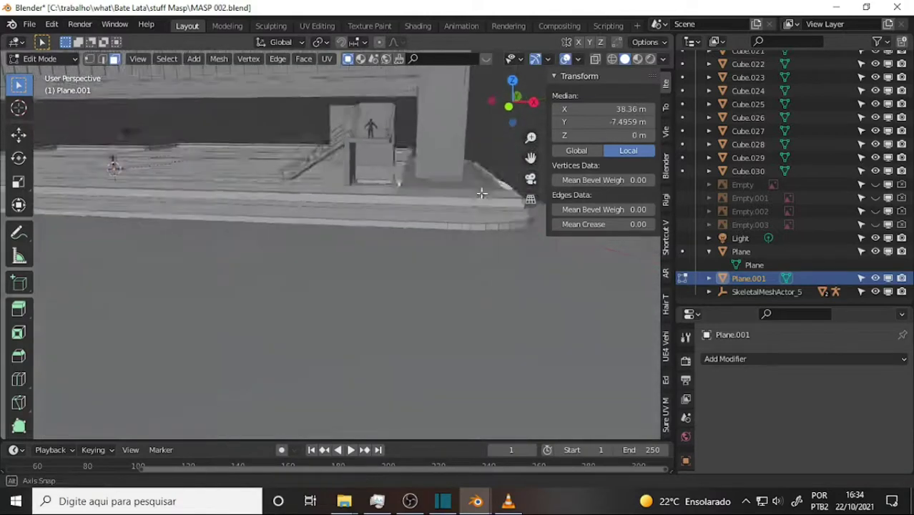
mouse_move(387, 207)
middle_mouse_down()
mouse_move(483, 187)
mouse_move(348, 187)
mouse_move(345, 199)
middle_mouse_up()
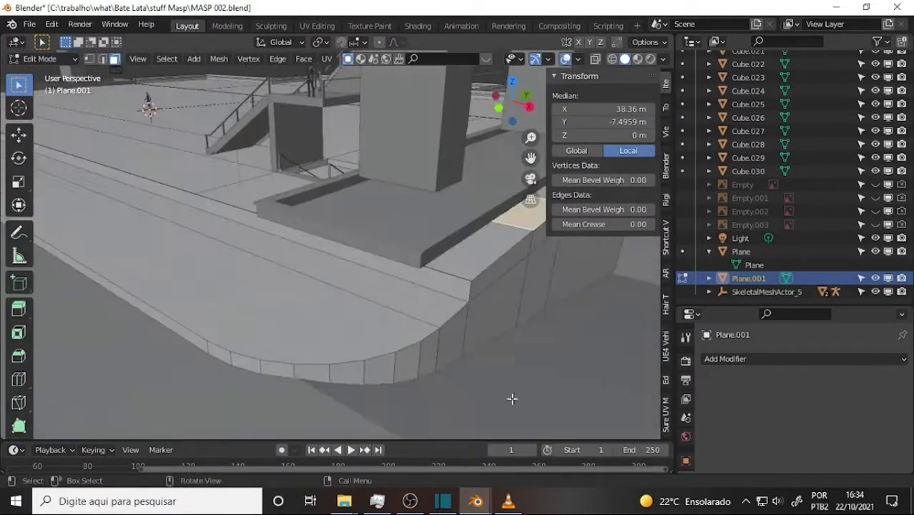
left_click(510, 502)
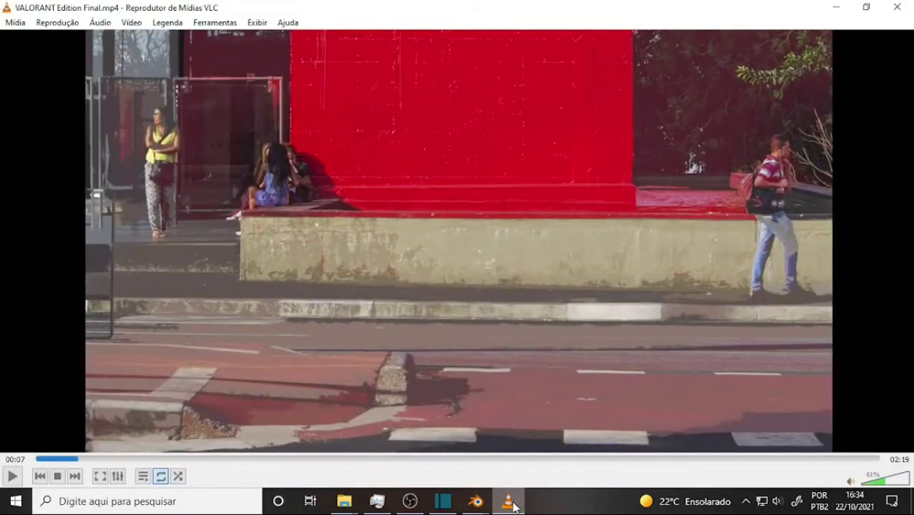
left_click(513, 506)
mouse_move(432, 285)
middle_mouse_down()
mouse_move(426, 257)
mouse_move(436, 244)
middle_mouse_up()
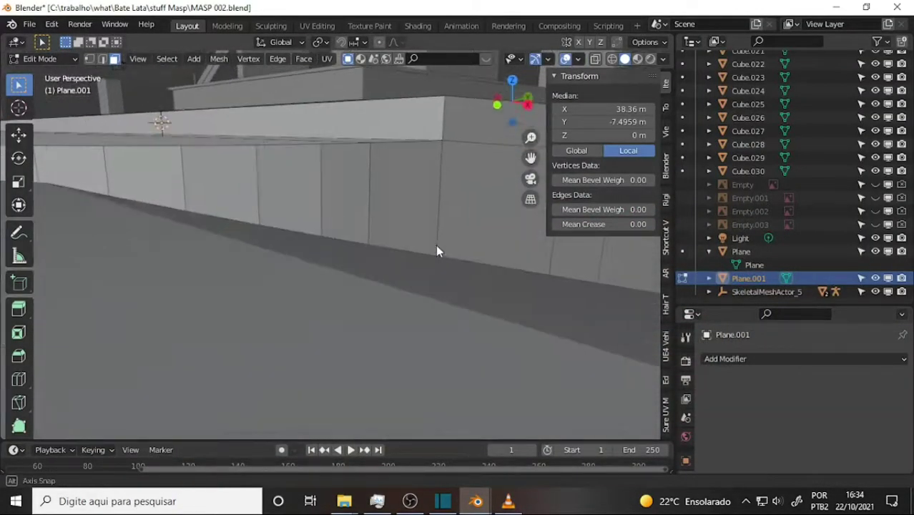
left_click(40, 58)
left_click(43, 74)
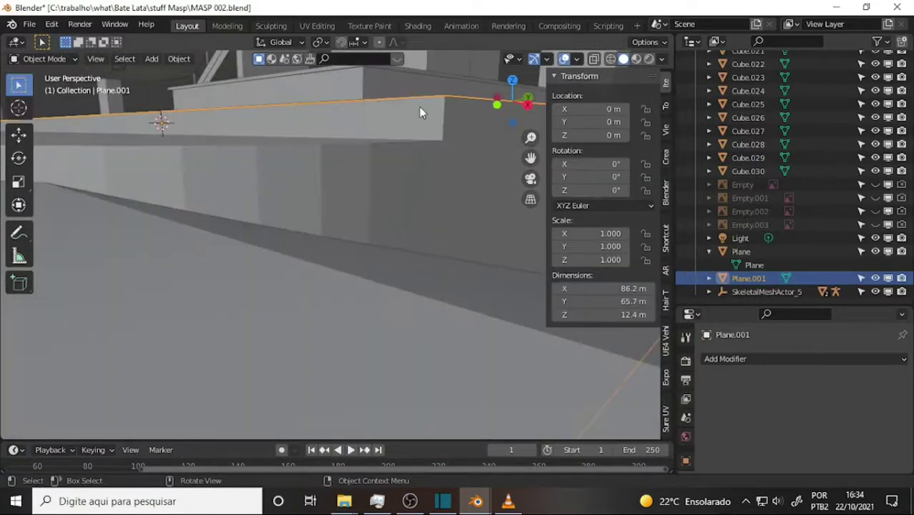
scroll(418, 111, "down", 3)
scroll(401, 136, "down", 1)
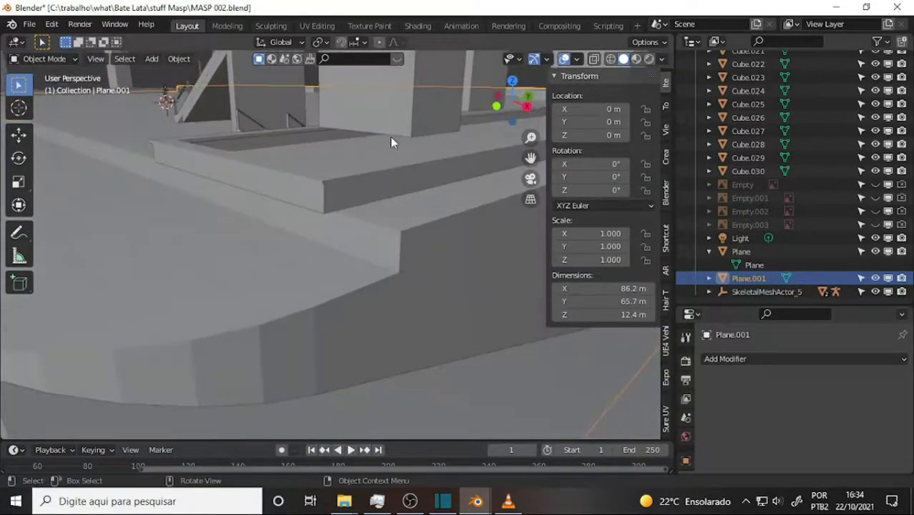
left_click(344, 190)
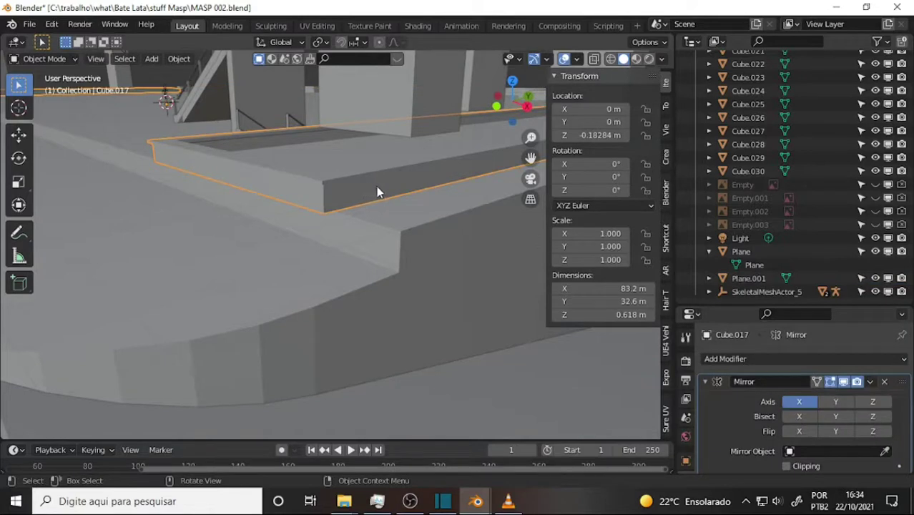
key("KP_Divide")
scroll(414, 168, "up", 1)
scroll(437, 193, "up", 2)
mouse_move(438, 198)
middle_mouse_down()
mouse_move(387, 142)
mouse_move(402, 127)
middle_mouse_up()
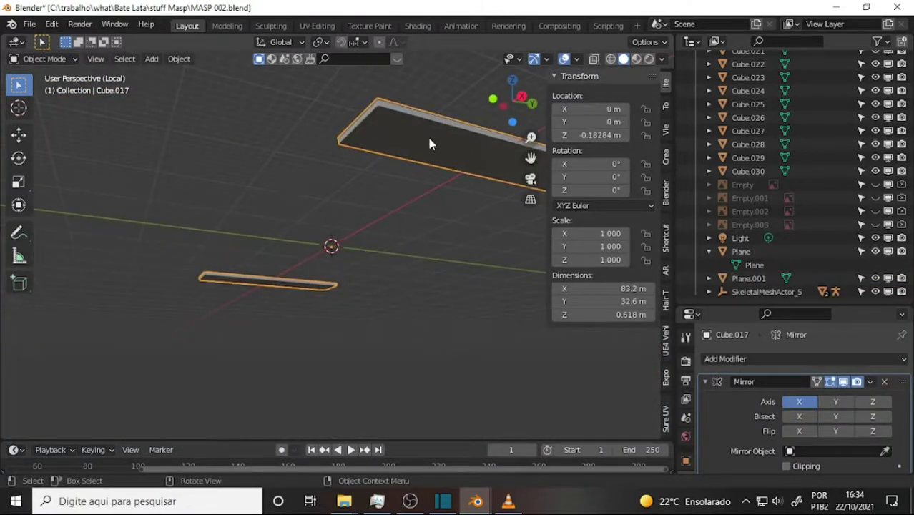
left_click(43, 59)
left_click(36, 87)
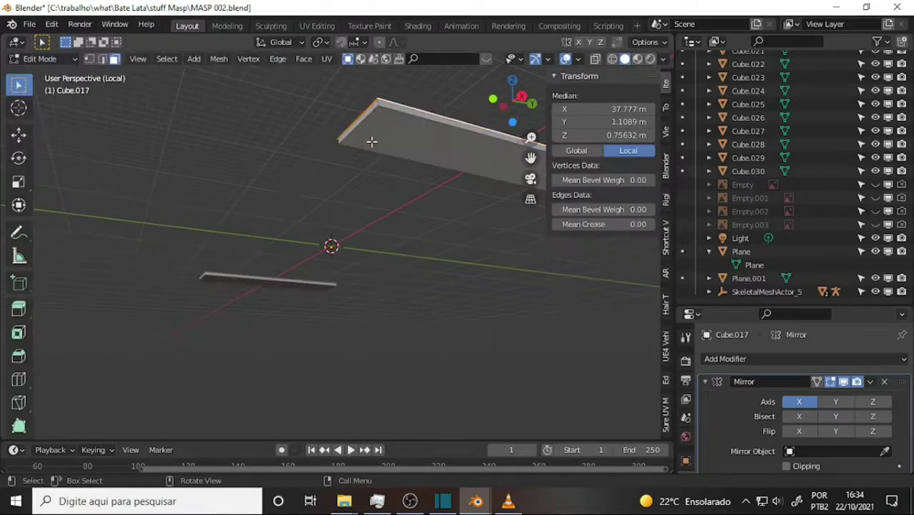
left_click(387, 142)
middle_click_drag(298, 122, 328, 156)
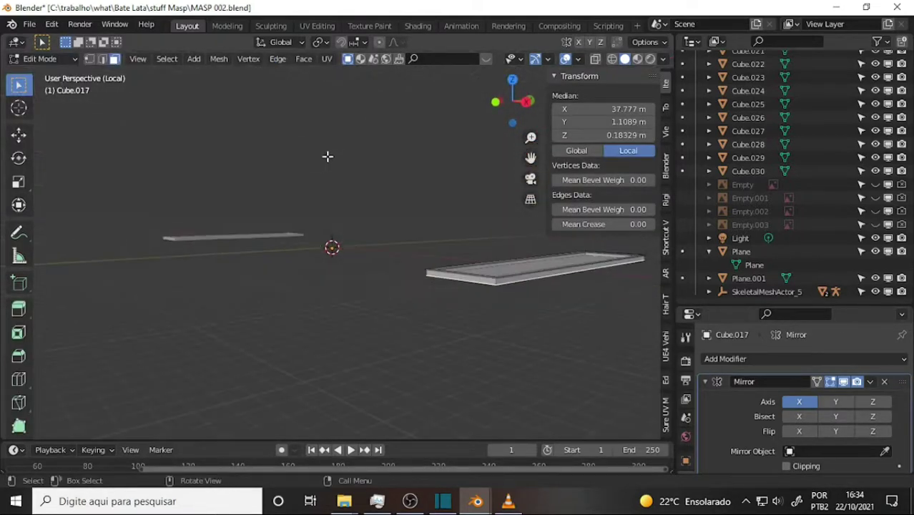
key("KP_Divide")
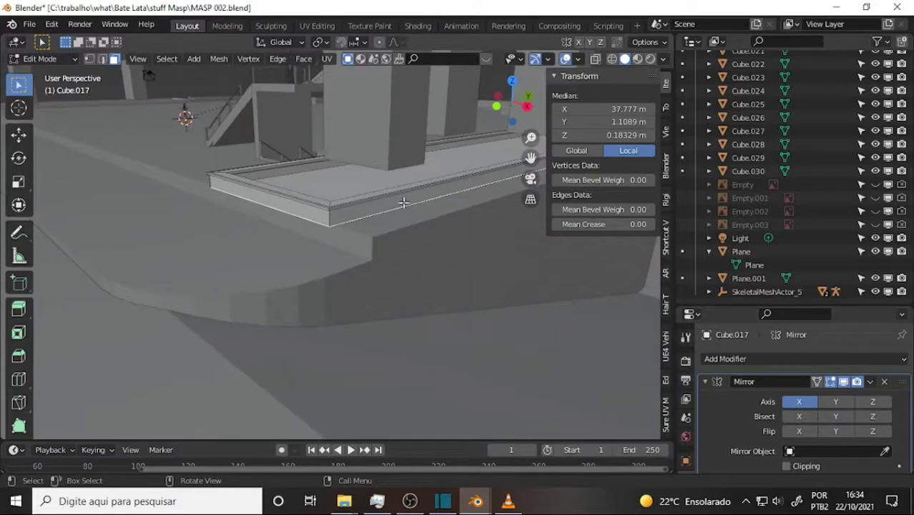
key("g")
key("z")
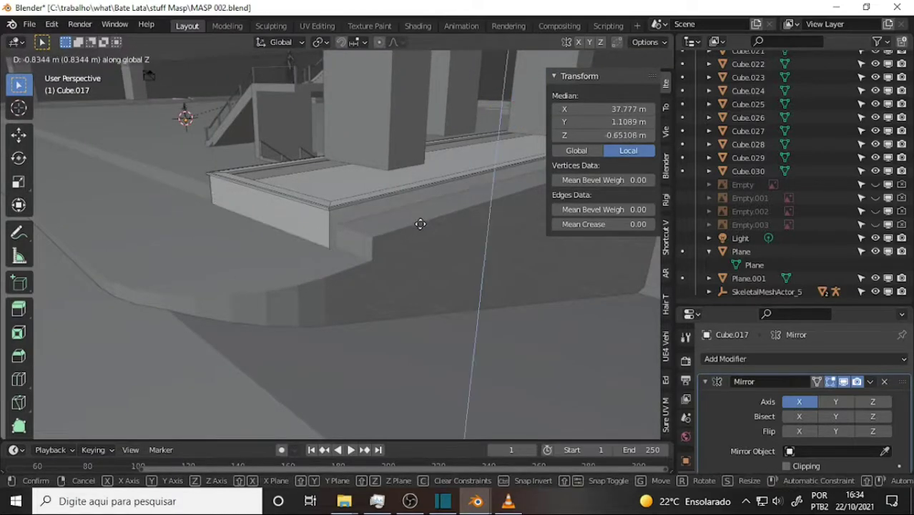
left_click(420, 231)
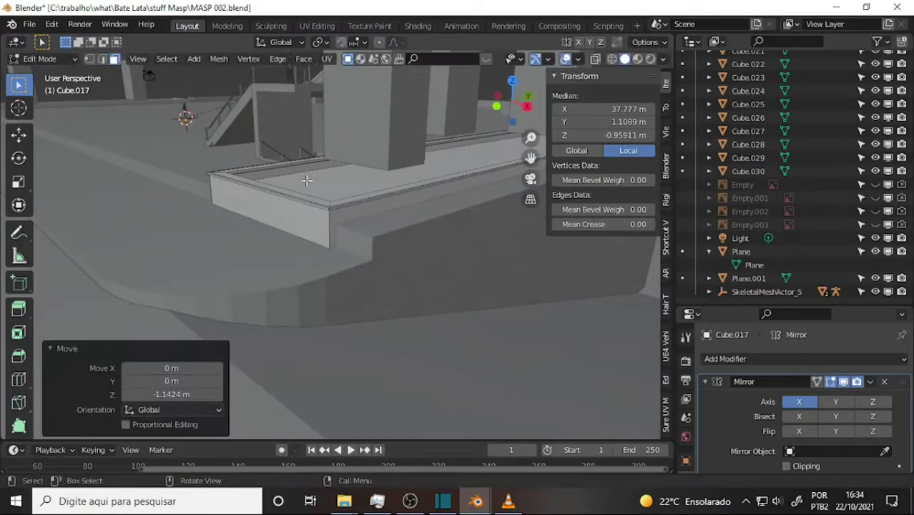
mouse_move(307, 177)
middle_mouse_down()
mouse_move(407, 187)
mouse_move(272, 180)
mouse_move(204, 192)
mouse_move(409, 198)
mouse_move(349, 198)
mouse_move(402, 186)
mouse_move(371, 207)
middle_mouse_up()
left_click(42, 58)
left_click(36, 72)
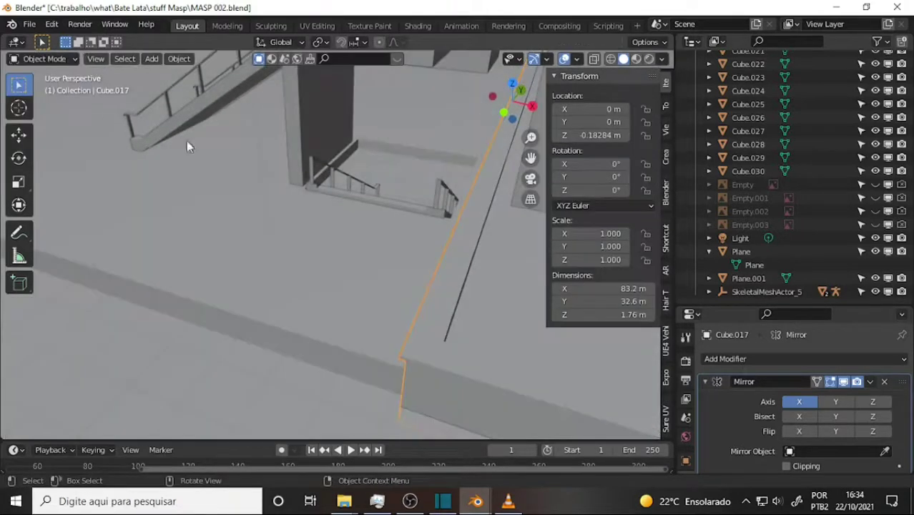
mouse_move(187, 143)
middle_mouse_down()
mouse_move(311, 174)
mouse_move(359, 164)
mouse_move(290, 163)
mouse_move(319, 163)
middle_mouse_up()
middle_click_drag(336, 158, 292, 185)
scroll(325, 163, "up", 2)
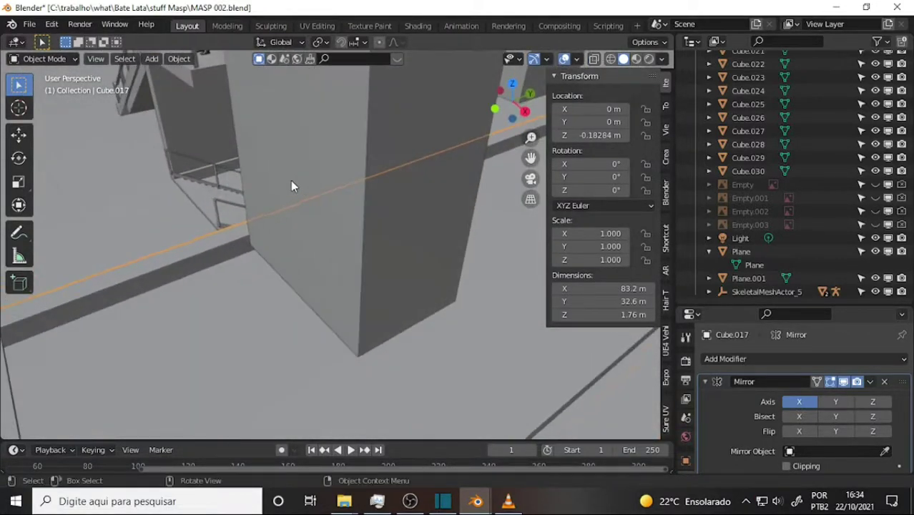
scroll(211, 250, "down", 2)
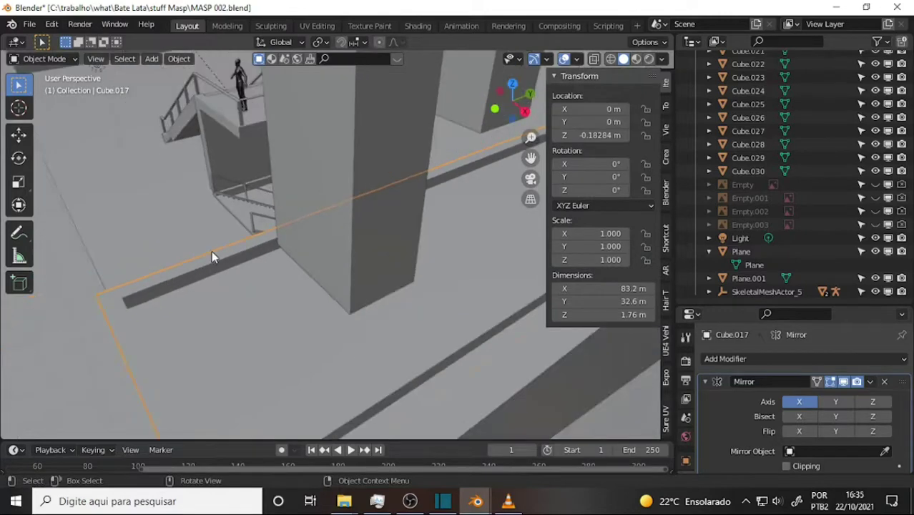
scroll(214, 250, "down", 2)
scroll(283, 218, "down", 2)
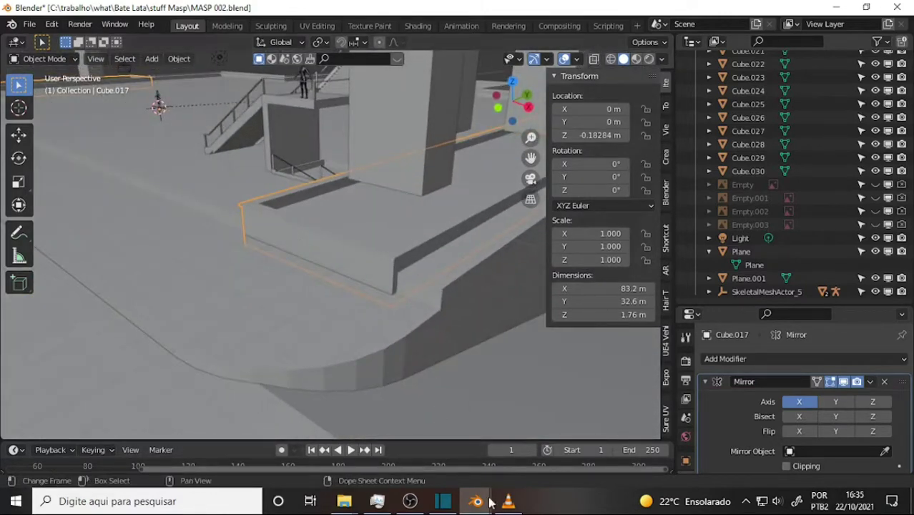
left_click(511, 504)
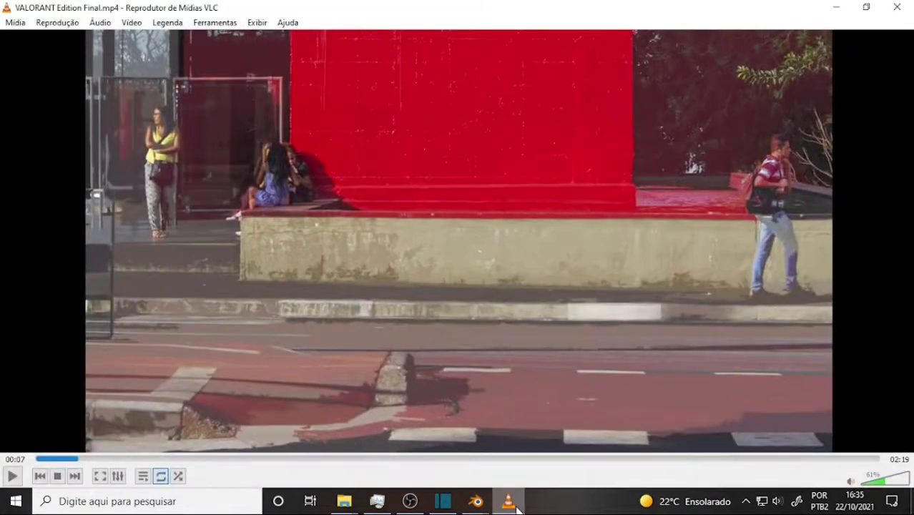
left_click(511, 503)
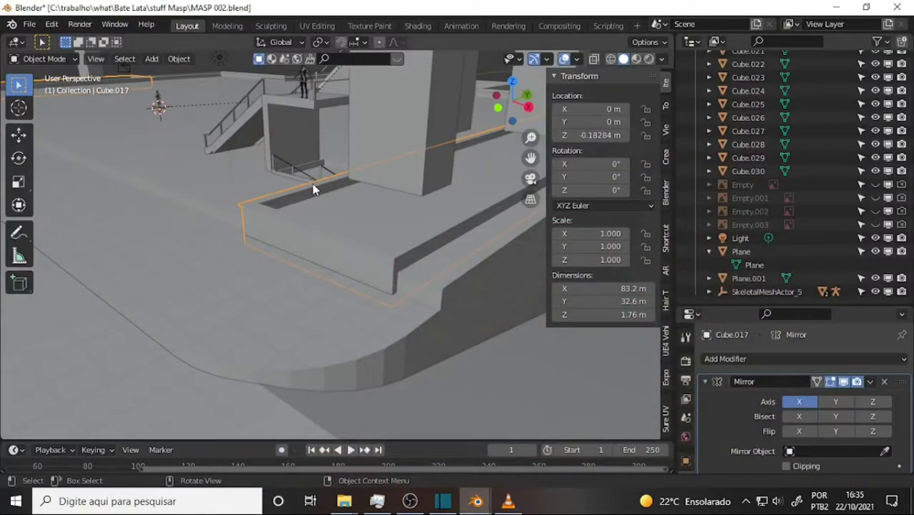
Step: Select the character figure and lower it vertically in front view
scroll(351, 178, "up", 5)
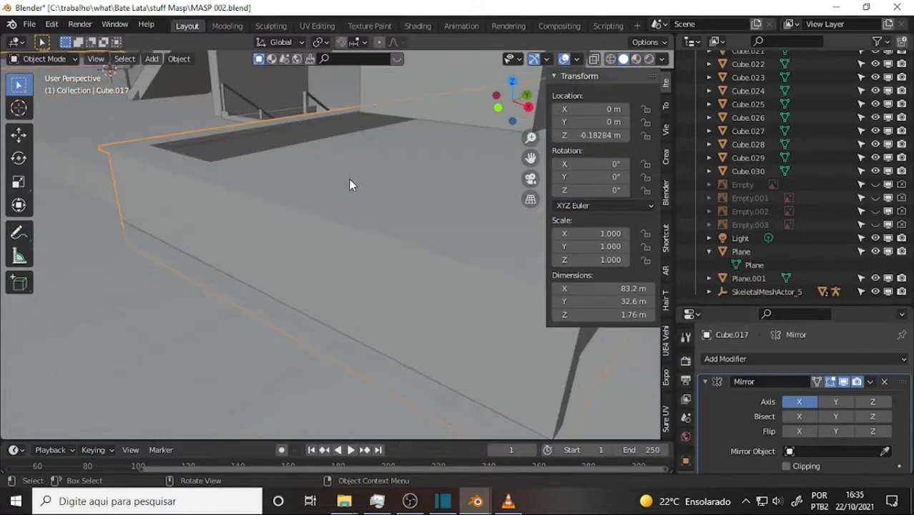
middle_click_drag(344, 183, 370, 188)
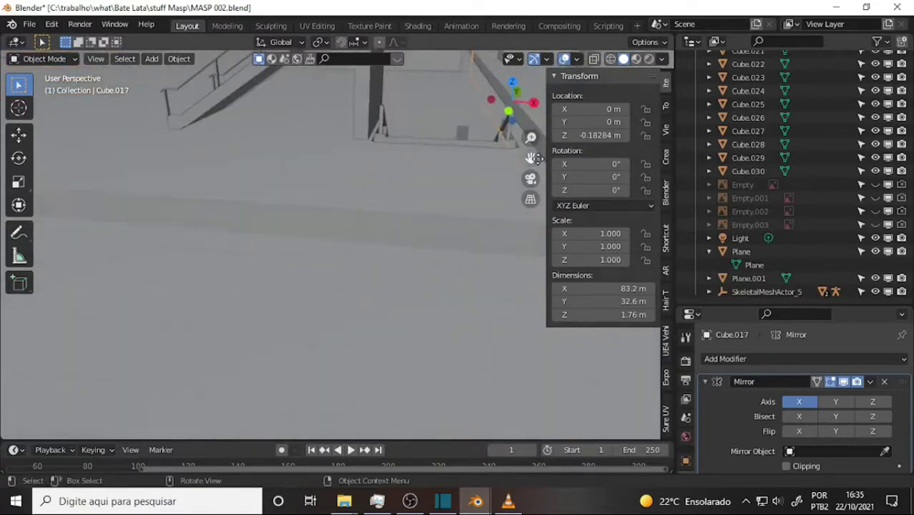
mouse_move(533, 157)
middle_mouse_down()
mouse_move(295, 176)
mouse_move(339, 172)
mouse_move(348, 189)
mouse_move(336, 174)
middle_mouse_up()
left_click(259, 78)
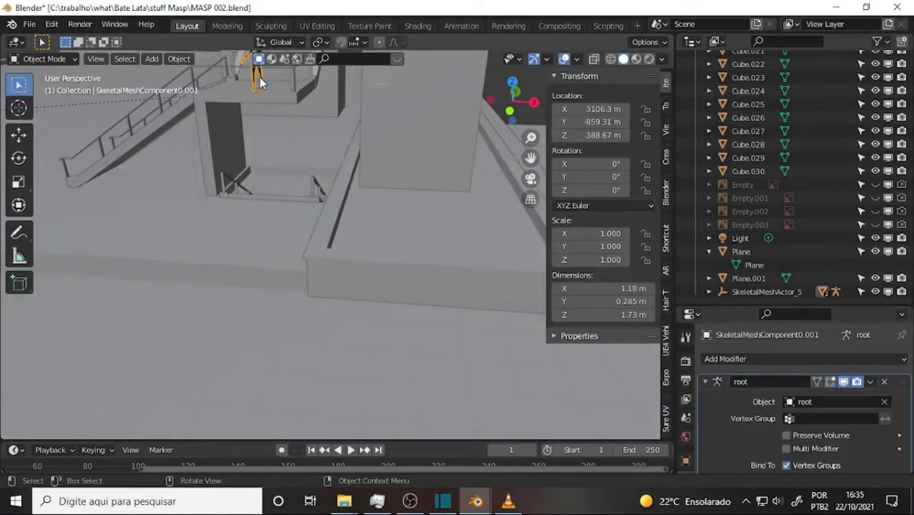
middle_click_drag(343, 114, 356, 130, "alt")
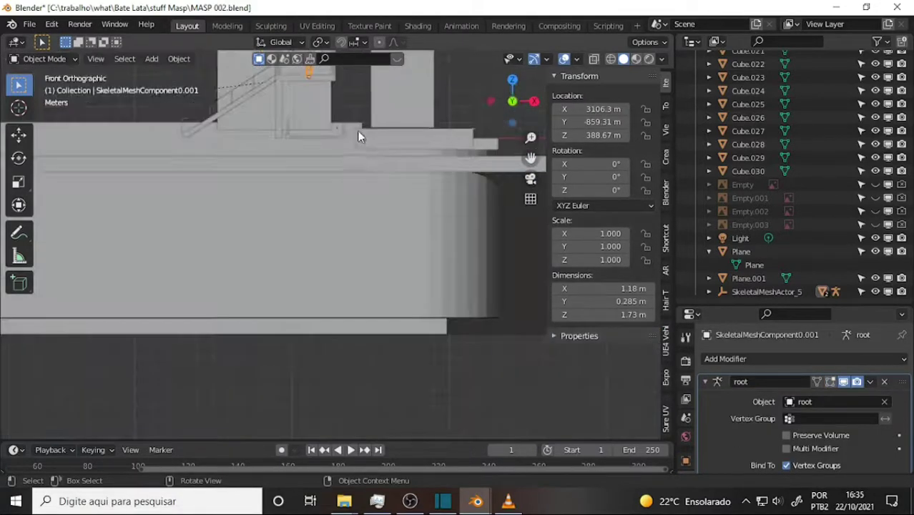
key("g")
key("z")
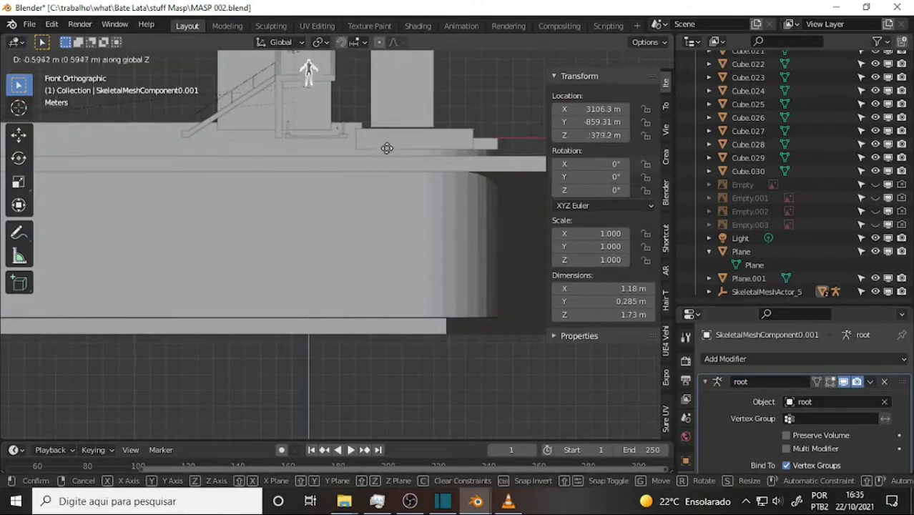
left_click(400, 215)
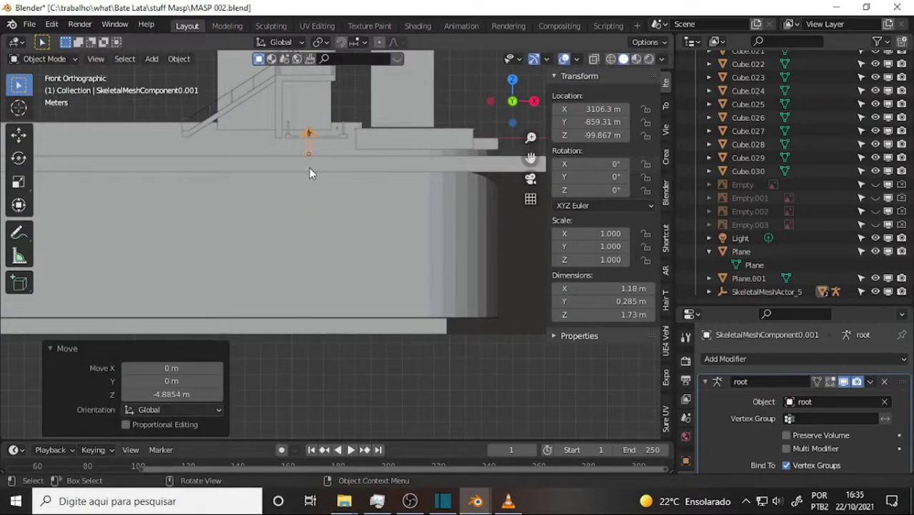
Step: Reposition the character onto the plaza floor from the right side view
middle_click_drag(310, 172, 360, 224)
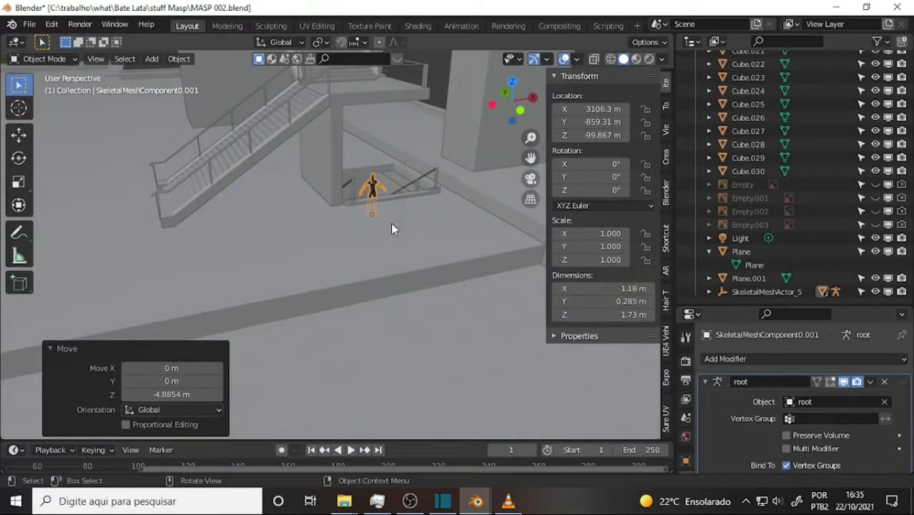
key("KP_3")
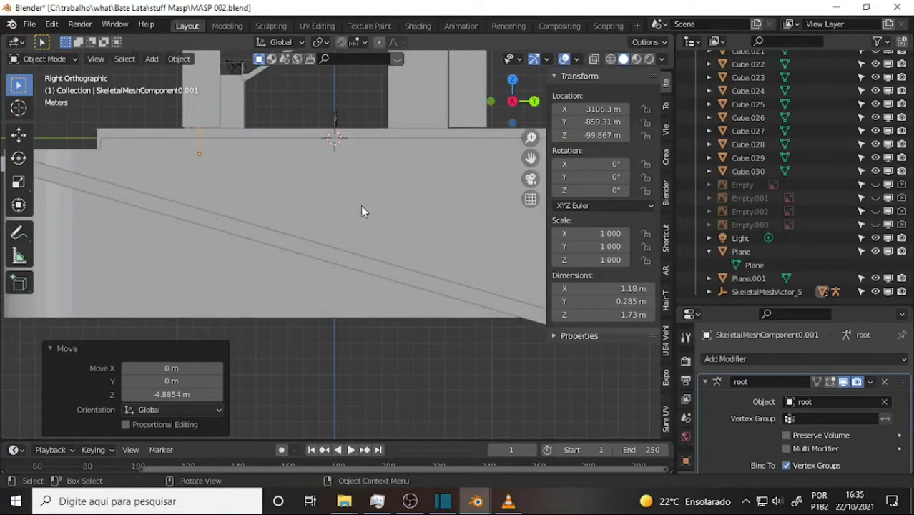
key("g")
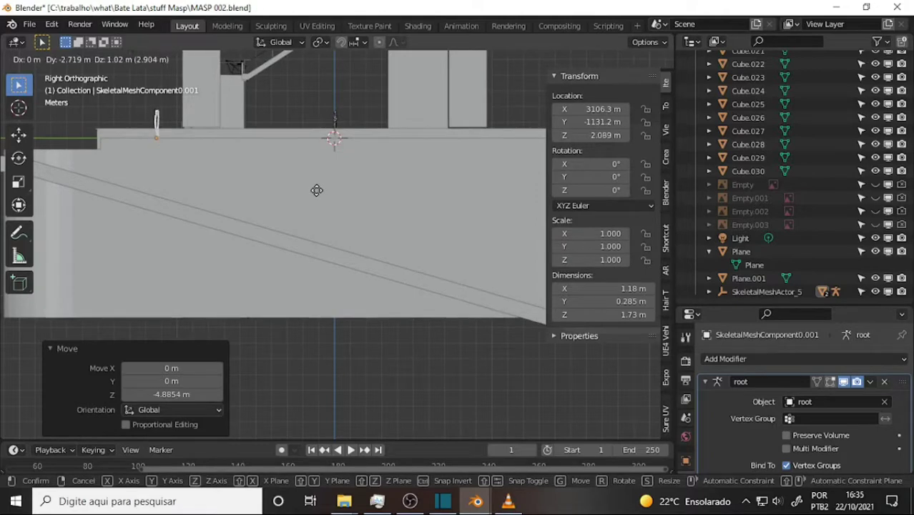
left_click(319, 197)
Step: Slide the character 2.4239 m along X to stand beside the step
mouse_move(269, 202)
middle_mouse_down()
mouse_move(397, 219)
mouse_move(369, 241)
mouse_move(448, 247)
middle_mouse_up()
scroll(460, 230, "up", 3)
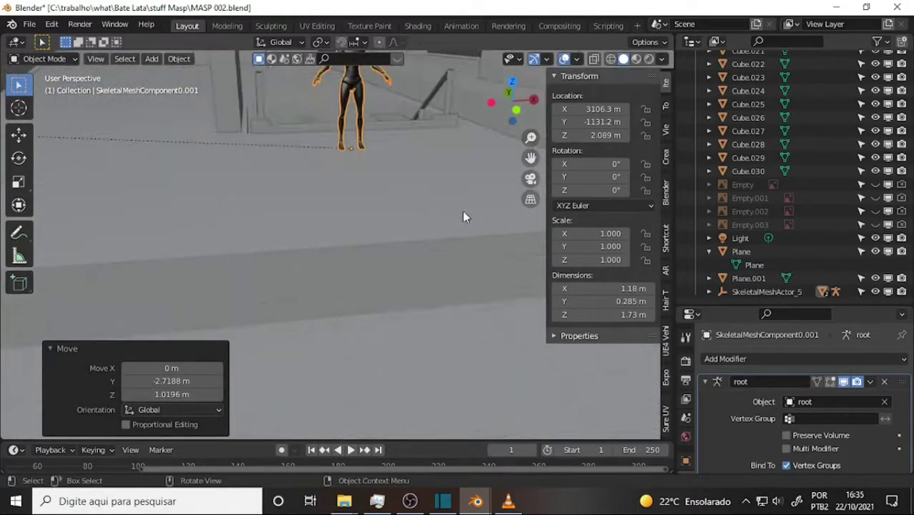
middle_click_drag(462, 211, 502, 168)
left_click_drag(531, 158, 410, 198)
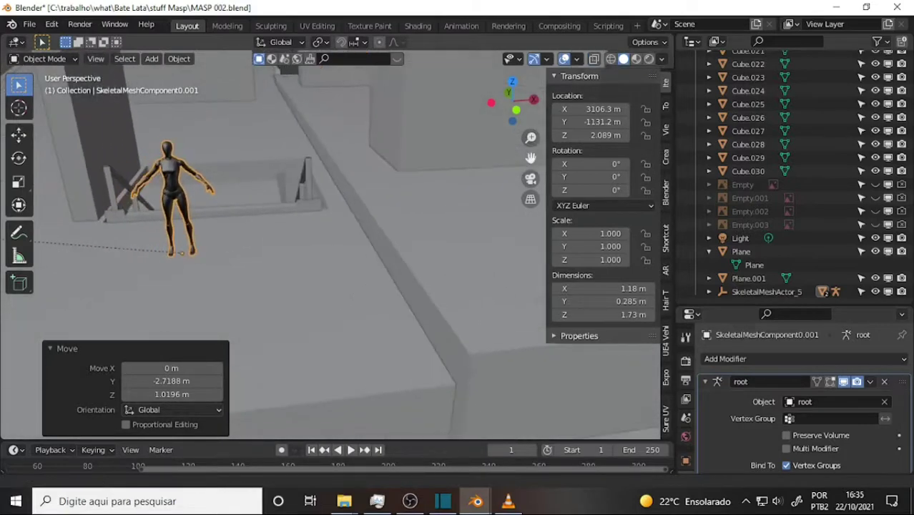
key("g")
key("x")
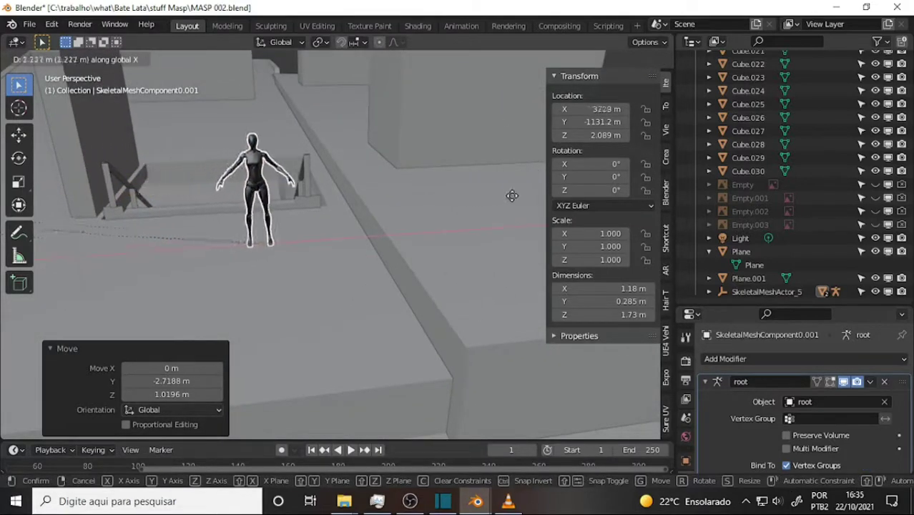
left_click(565, 195)
Step: Zoom out to frame the character, pillar and step, and select the pillar
mouse_move(518, 202)
middle_mouse_down()
mouse_move(474, 173)
mouse_move(410, 171)
middle_mouse_up()
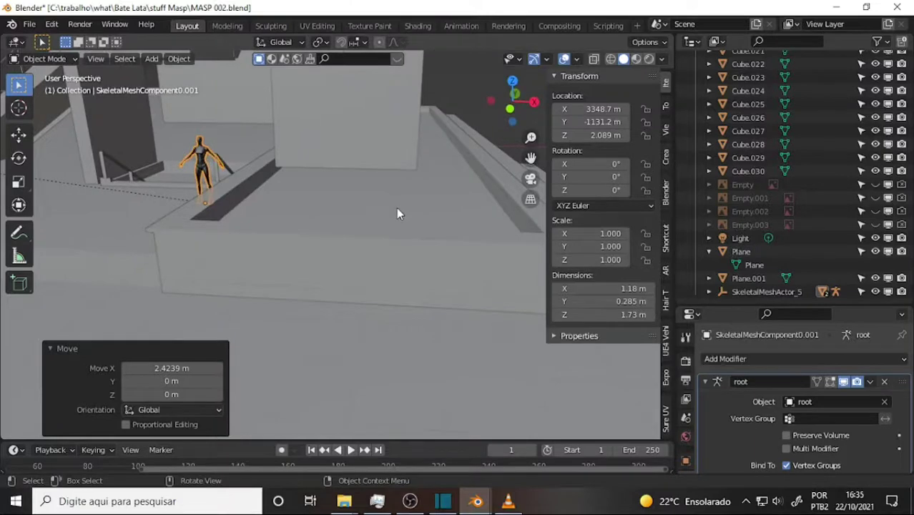
scroll(381, 206, "down", 2)
scroll(387, 218, "down", 2)
scroll(388, 216, "down", 2)
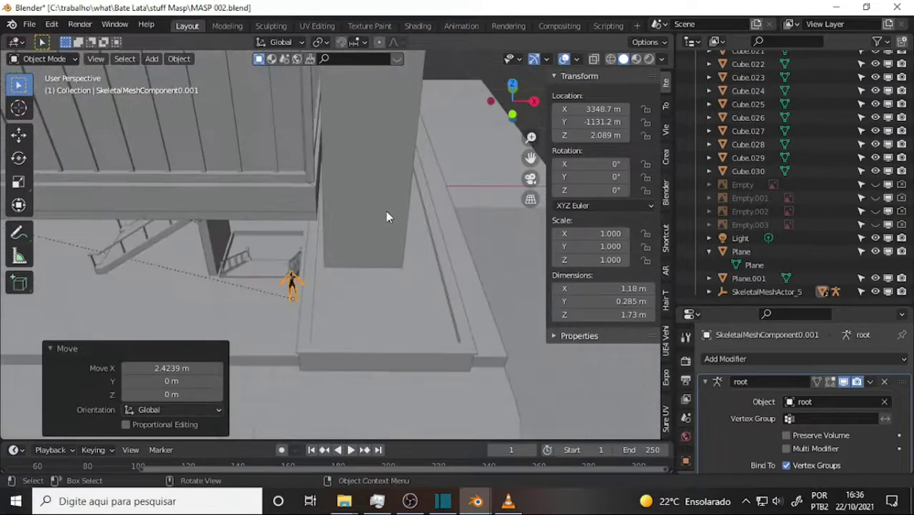
middle_click_drag(387, 211, 360, 207)
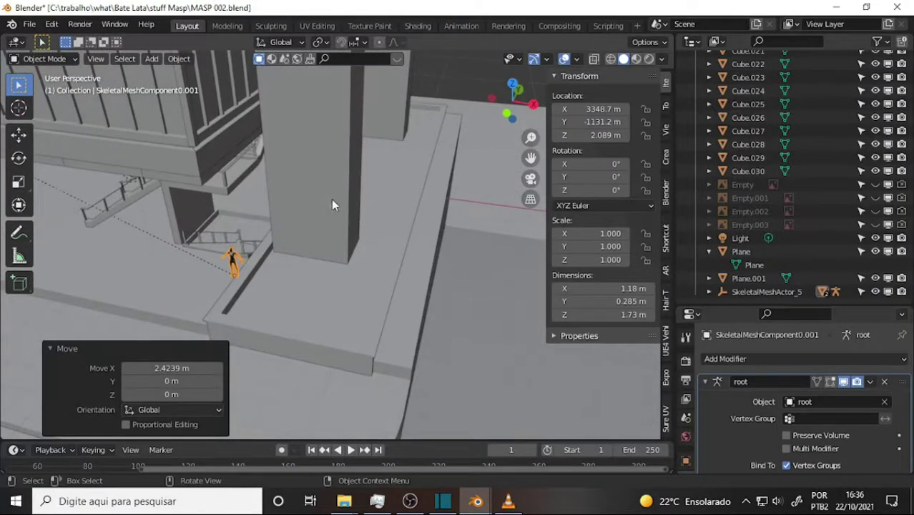
left_click(330, 205)
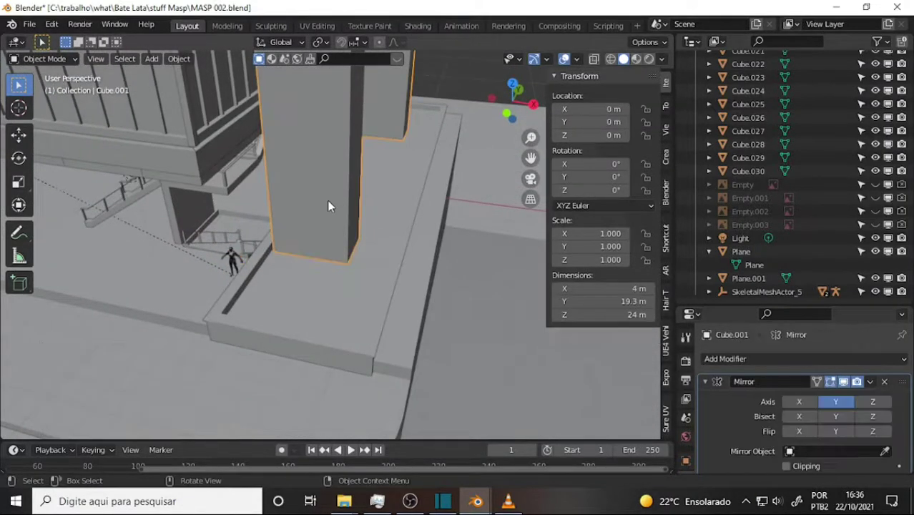
Step: Add the step to the pillar selection and copy both objects
left_click(229, 295, "shift")
middle_click_drag(351, 239, 385, 223)
key("ctrl+c")
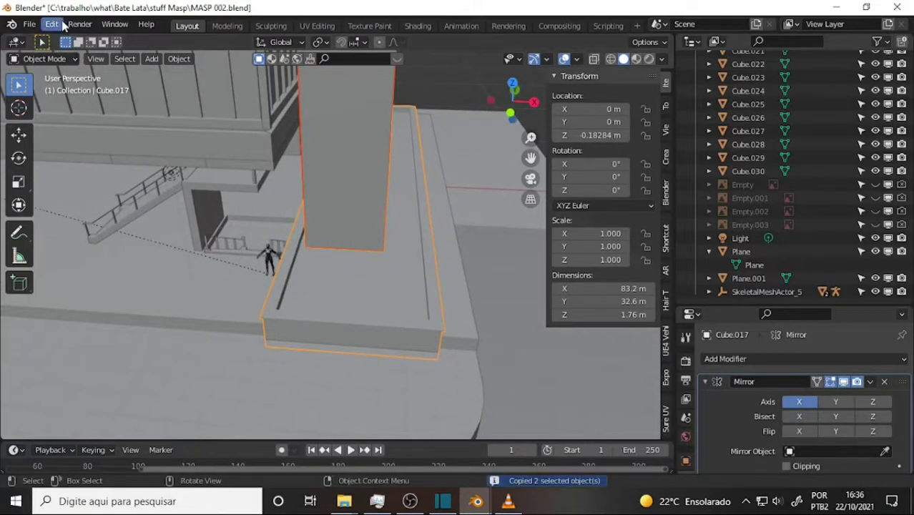
Step: Save the scene as a new version, MASP 003.blend
left_click(27, 26)
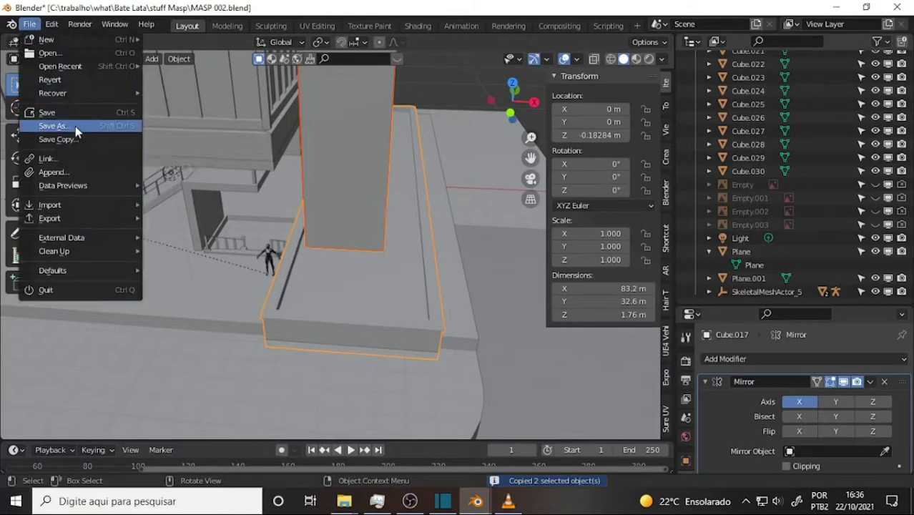
left_click(75, 126)
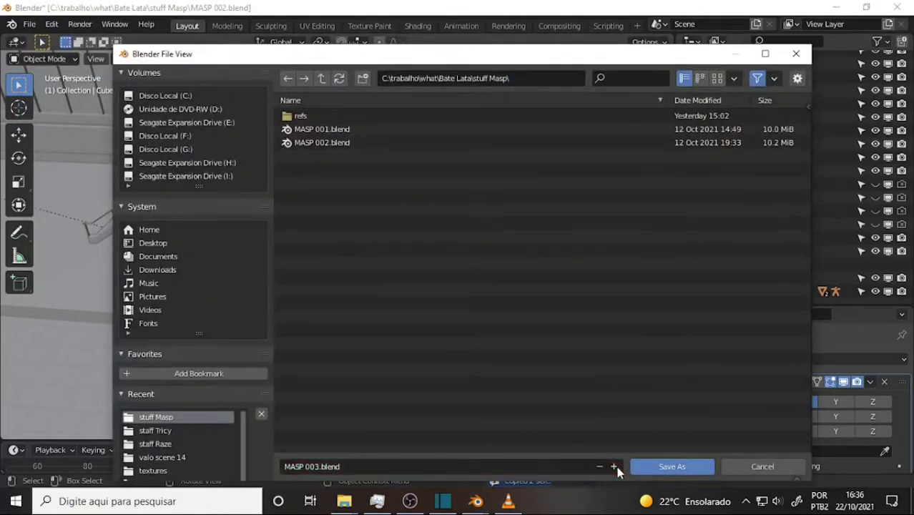
left_click(668, 467)
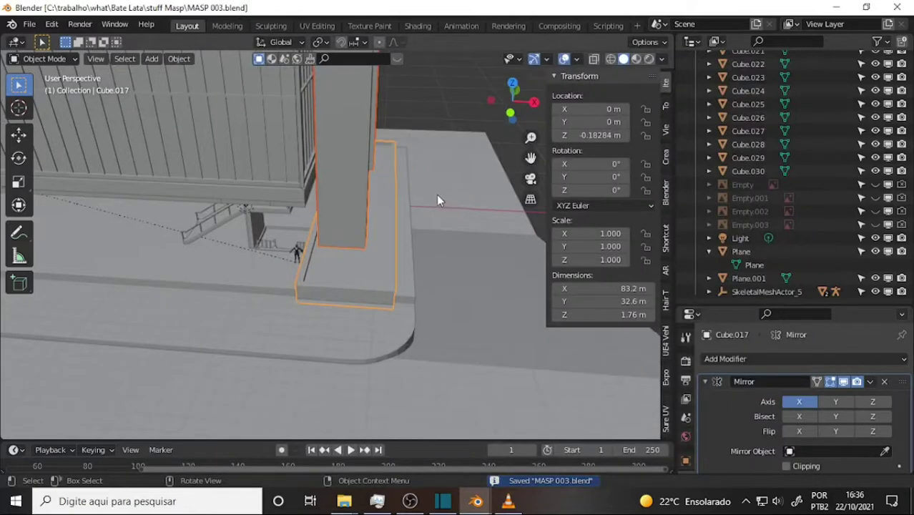
Step: Paste the pillar and step into the Raze Final 006 scene and locate them
mouse_move(475, 502)
left_click(386, 440)
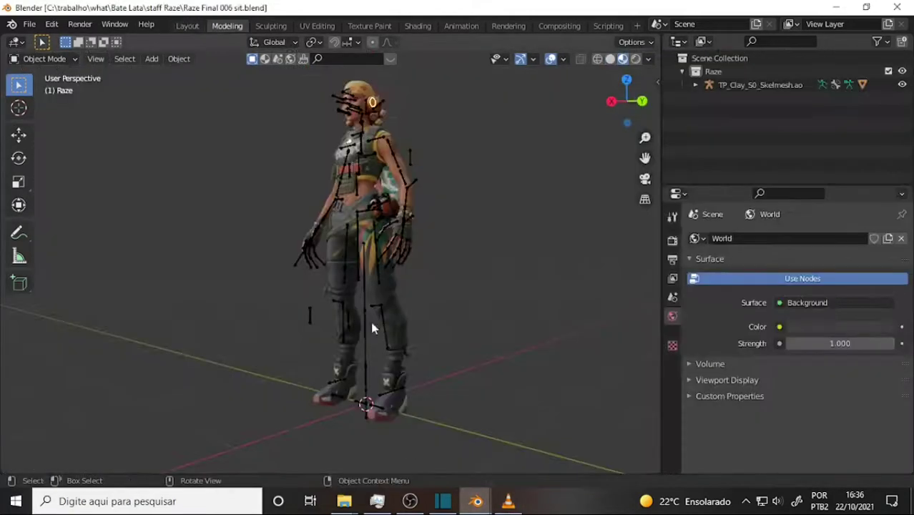
key("ctrl+v")
scroll(457, 204, "down", 2)
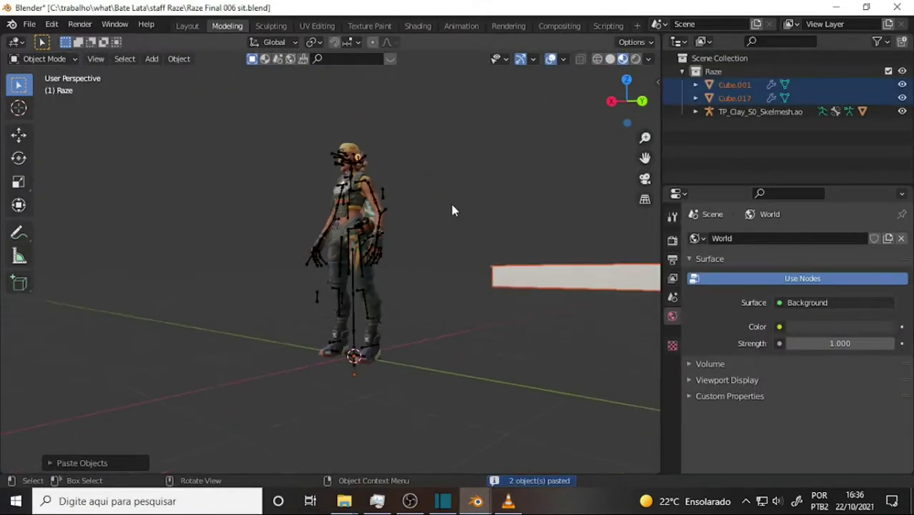
mouse_move(450, 201)
middle_mouse_down()
mouse_move(494, 196)
mouse_move(350, 186)
mouse_move(15, 233)
mouse_move(35, 220)
mouse_move(24, 220)
middle_mouse_up()
scroll(373, 189, "down", 2)
scroll(373, 189, "down", 2)
scroll(372, 188, "down", 1)
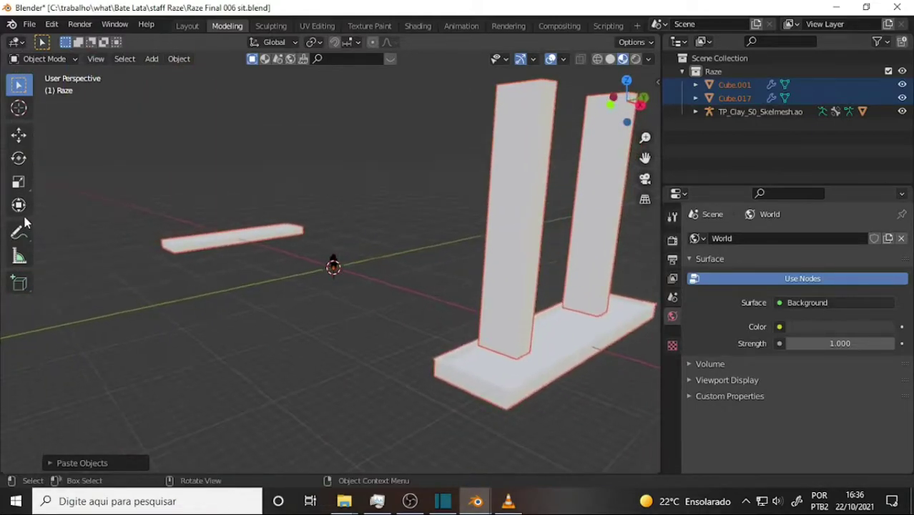
middle_click_drag(161, 195, 423, 190)
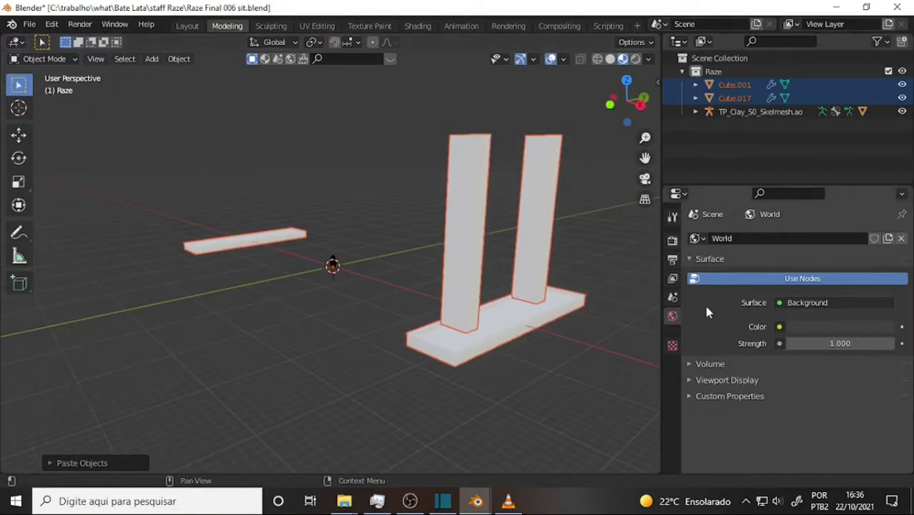
Step: Remove the mirror modifiers from pillar Cube.001 and step Cube.017, leaving one pillar
left_click(715, 136)
left_click(737, 85)
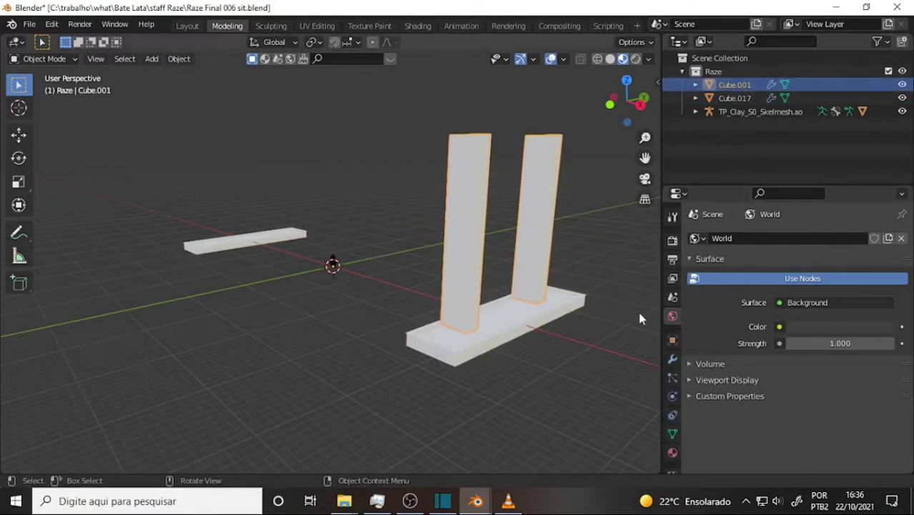
left_click(671, 359)
left_click(884, 262)
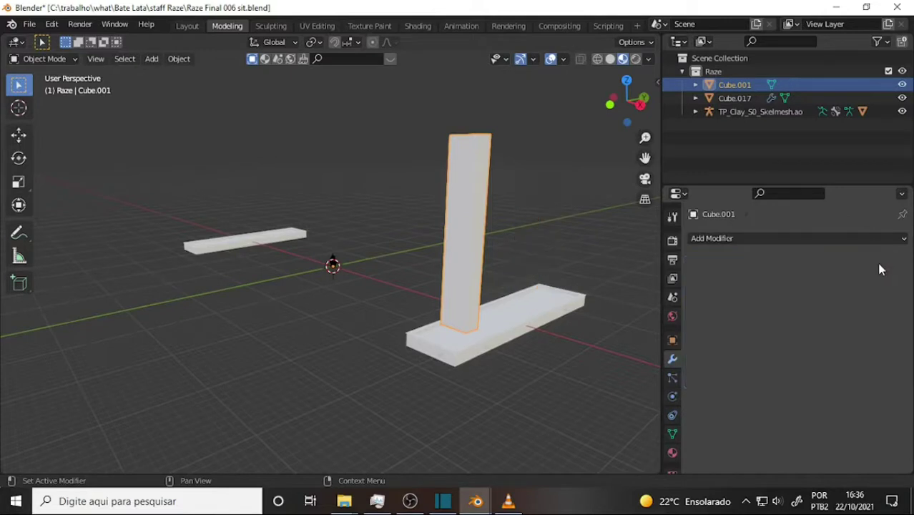
left_click(735, 98)
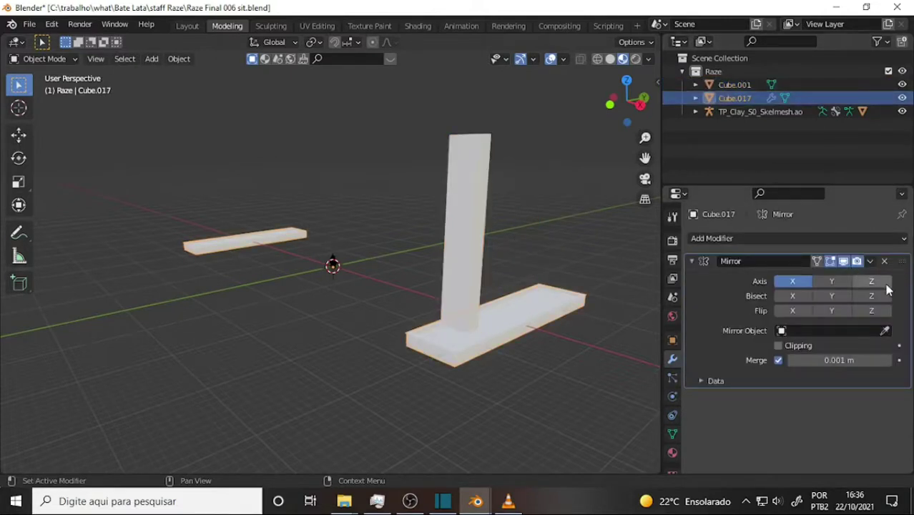
left_click(884, 262)
mouse_move(423, 255)
middle_mouse_down()
mouse_move(498, 261)
mouse_move(679, 159)
mouse_move(612, 172)
middle_mouse_up()
scroll(443, 205, "up", 4)
mouse_move(429, 207)
middle_mouse_down()
mouse_move(500, 204)
mouse_move(462, 204)
middle_mouse_up()
scroll(462, 202, "down", 3)
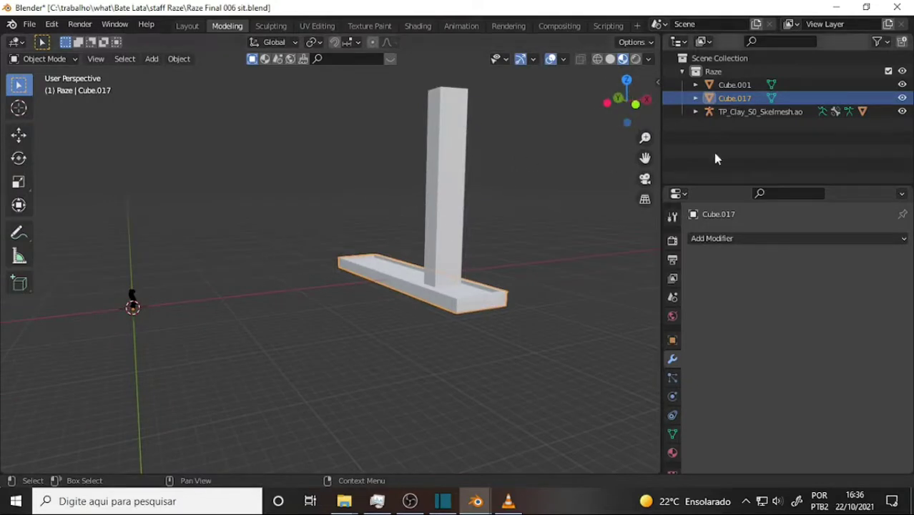
Step: Select the character and slide it along X toward the pasted step
left_click(765, 113)
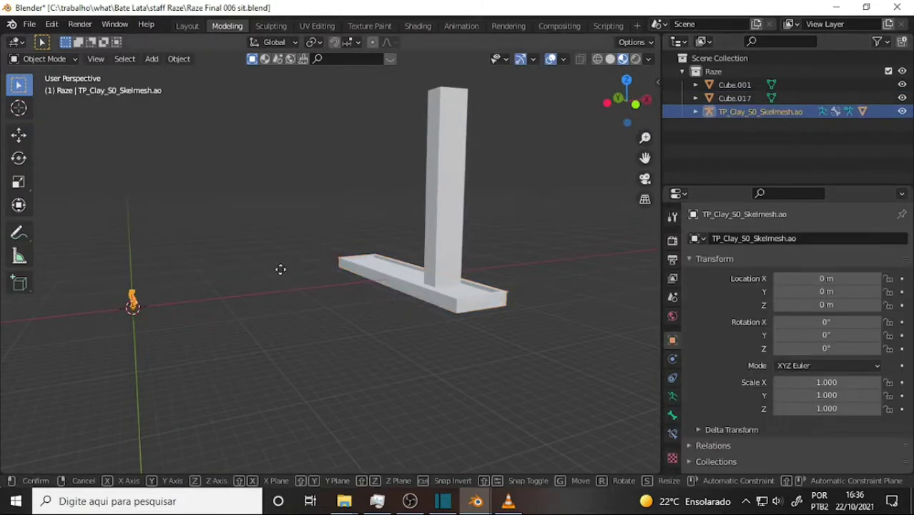
key("g")
key("x")
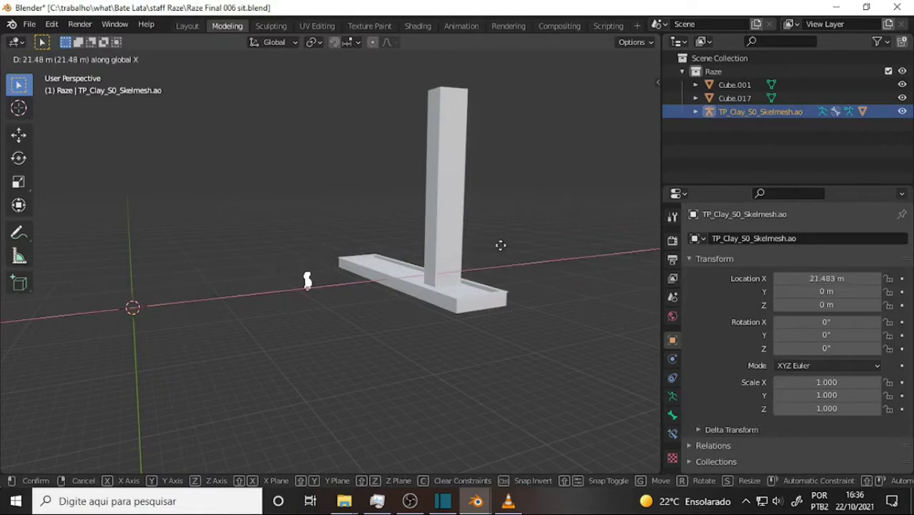
left_click(520, 242)
scroll(511, 233, "up", 5)
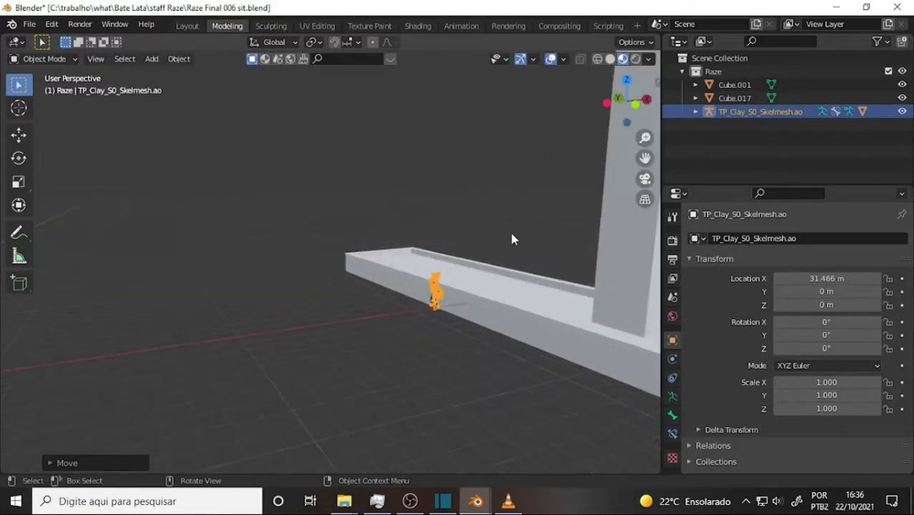
mouse_move(519, 229)
middle_mouse_down()
mouse_move(425, 228)
mouse_move(450, 205)
mouse_move(430, 218)
middle_mouse_up()
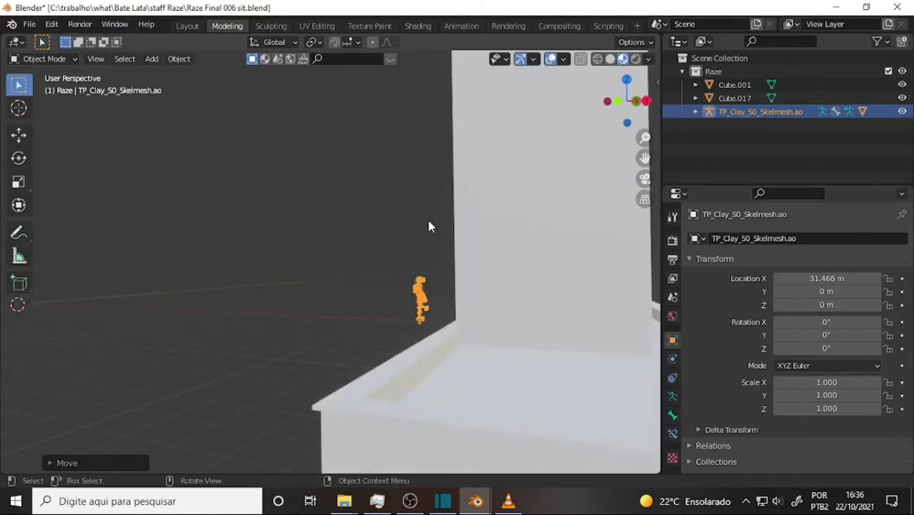
Step: Shift the character along Y so it stands beside the step
key("g")
key("y")
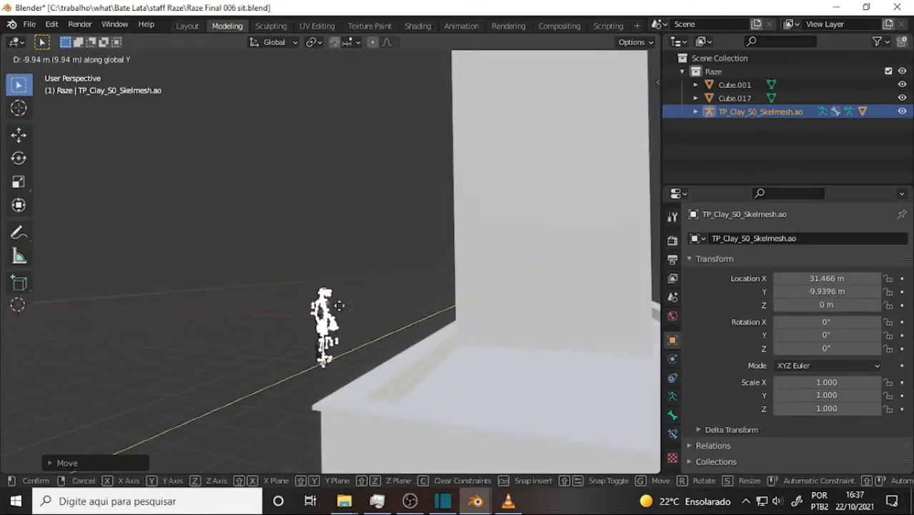
left_click(331, 305)
mouse_move(331, 305)
middle_mouse_down()
mouse_move(388, 265)
mouse_move(435, 269)
mouse_move(423, 274)
middle_mouse_up()
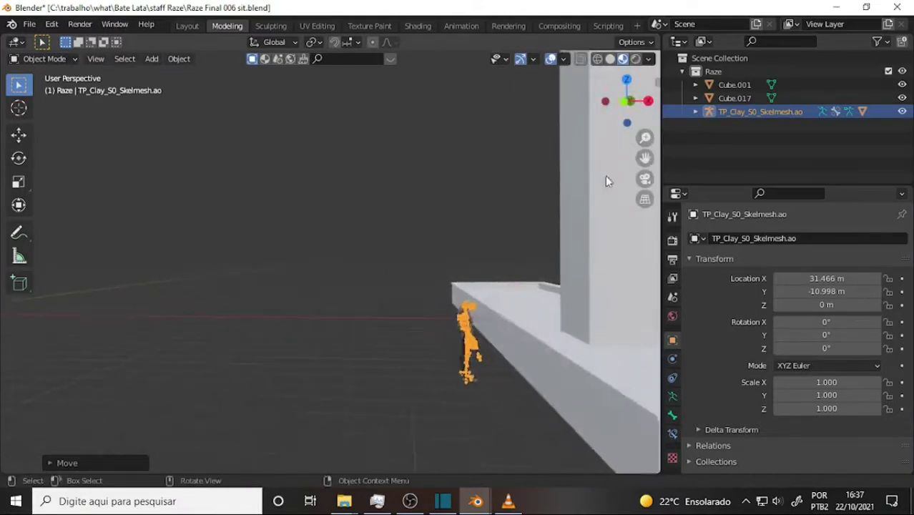
middle_click_drag(605, 181, 430, 226, "shift")
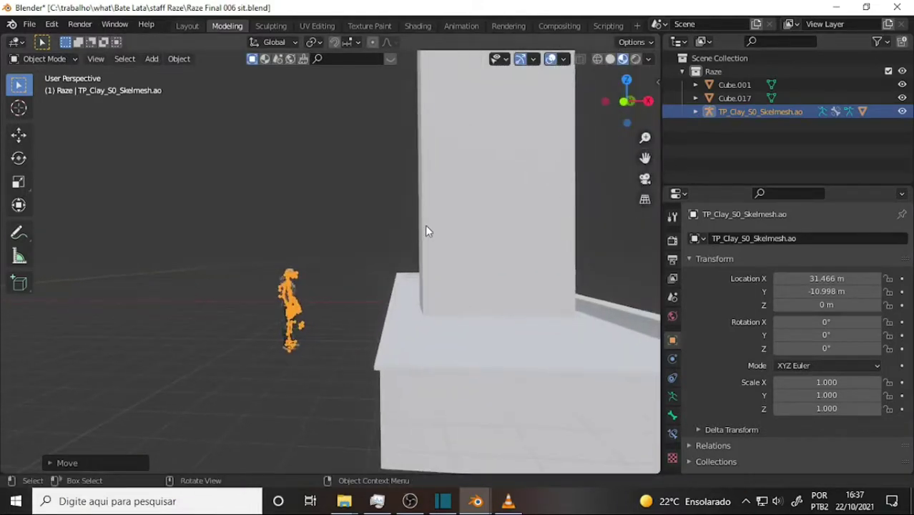
Step: Nudge the character along X to the slab edge, then select slab Cube.017
key("g")
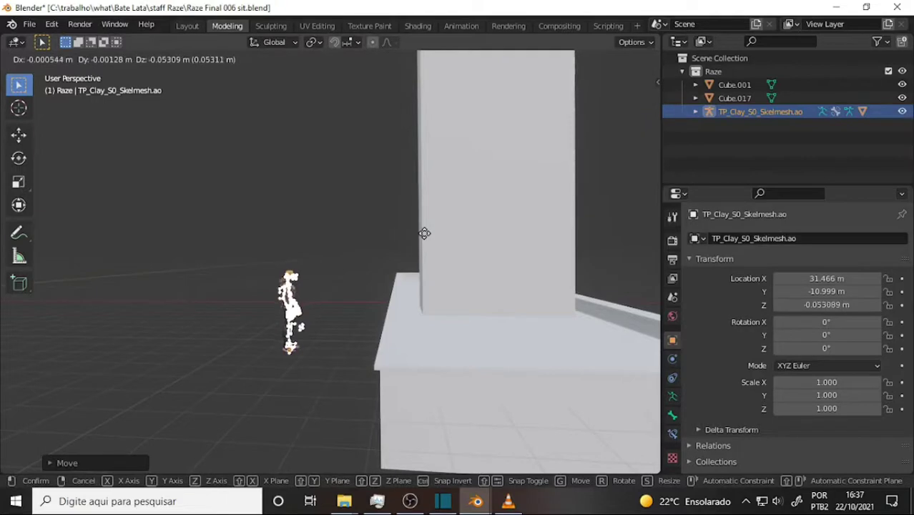
key("x")
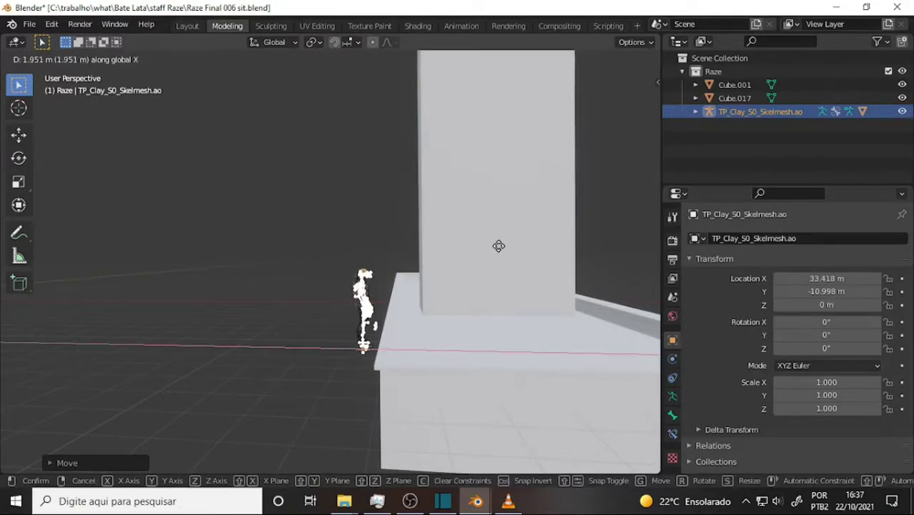
left_click(501, 241)
mouse_move(504, 233)
middle_mouse_down()
mouse_move(454, 226)
mouse_move(469, 229)
middle_mouse_up()
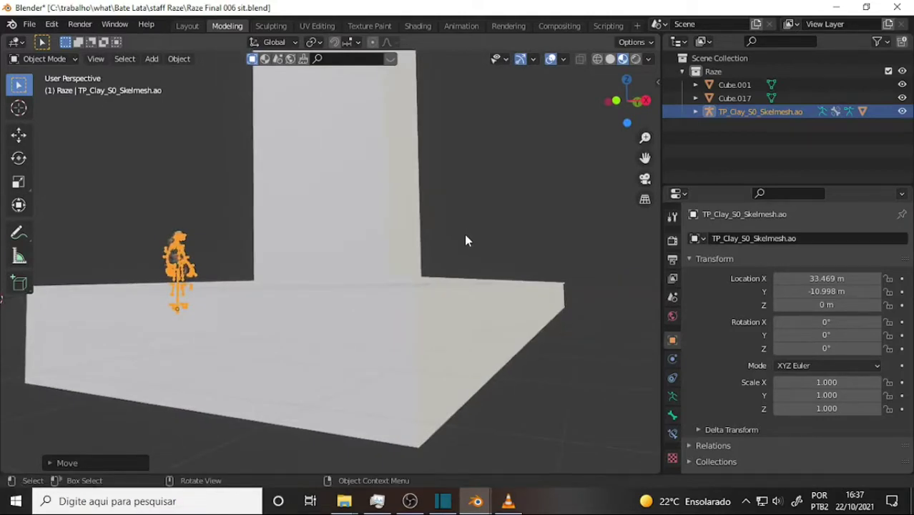
middle_click_drag(469, 234, 466, 218)
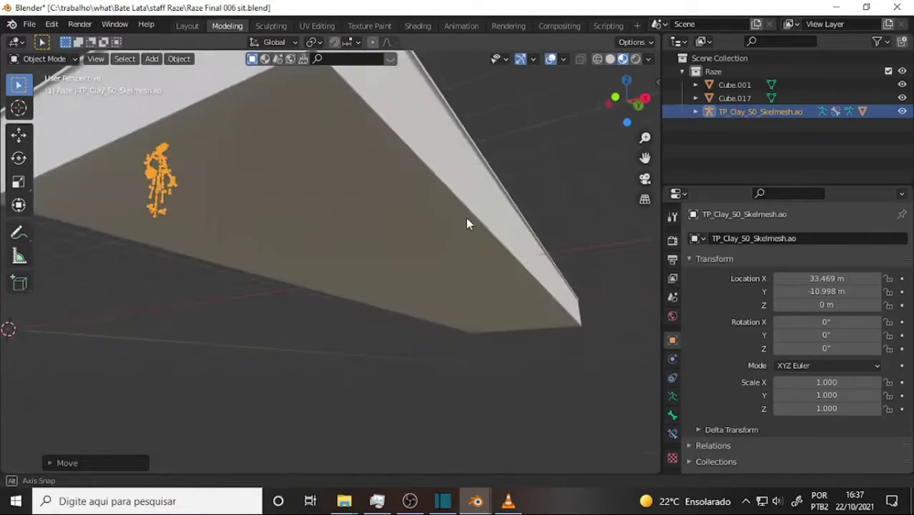
left_click(263, 125)
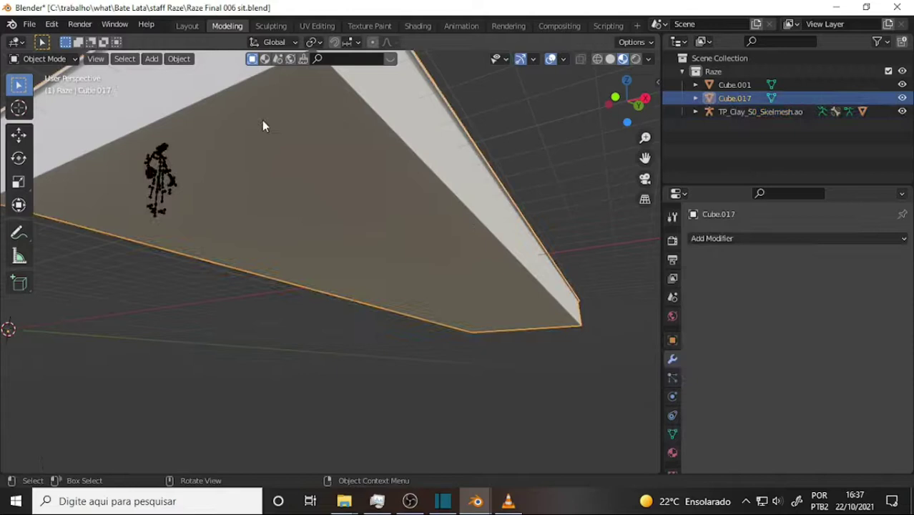
left_click(43, 57)
Step: In Edit Mode face select, pick the slab's bottom face and view it from the front
left_click(45, 88)
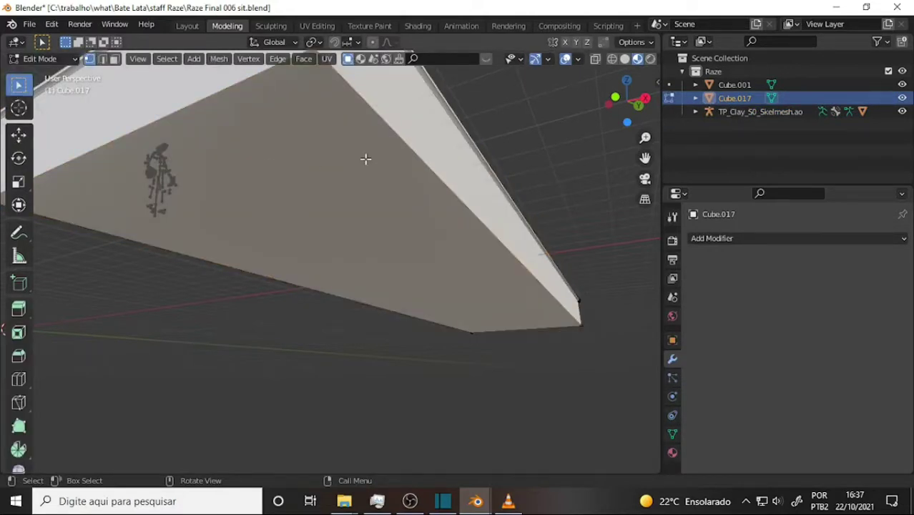
left_click(114, 60)
left_click(256, 161)
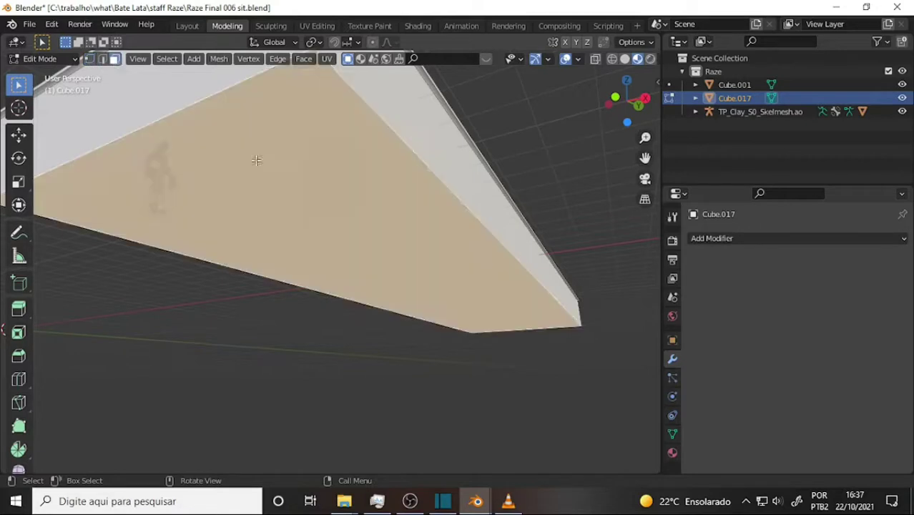
mouse_move(264, 158)
middle_mouse_down()
mouse_move(366, 198)
mouse_move(335, 189)
middle_mouse_up()
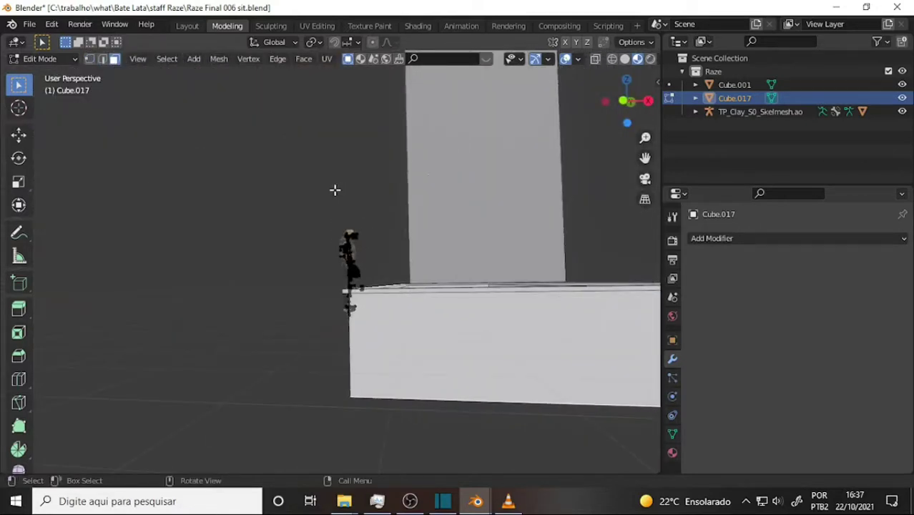
key("KP_1")
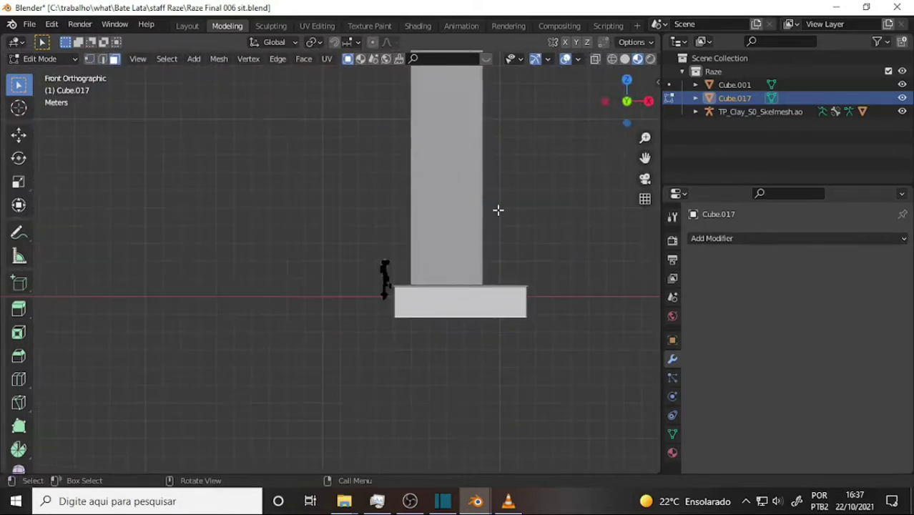
scroll(587, 165, "up", 3)
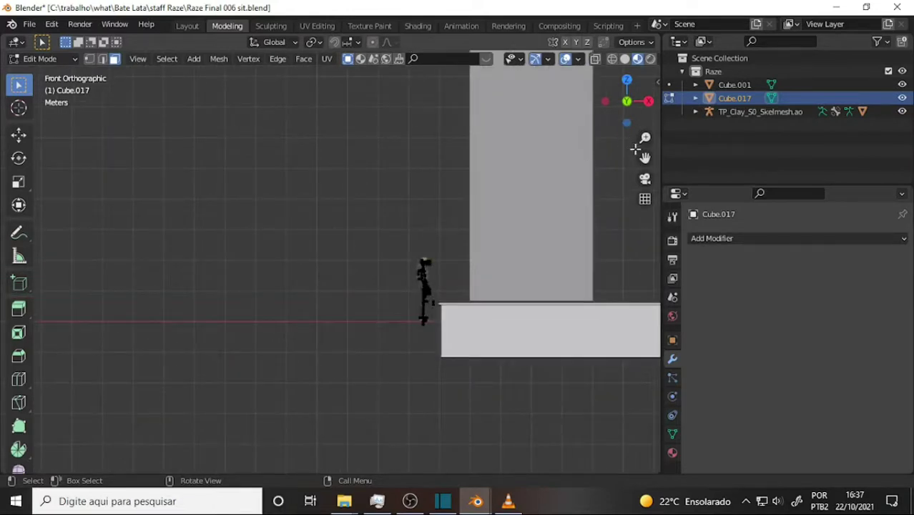
left_click_drag(644, 156, 493, 229)
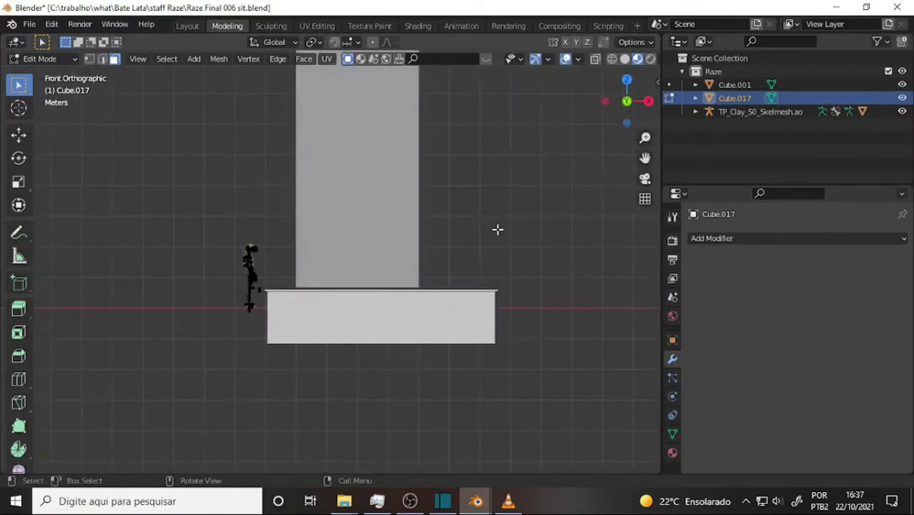
Step: Raise the bottom face about 1.114 m in Z to thin the slab
key("g")
key("z")
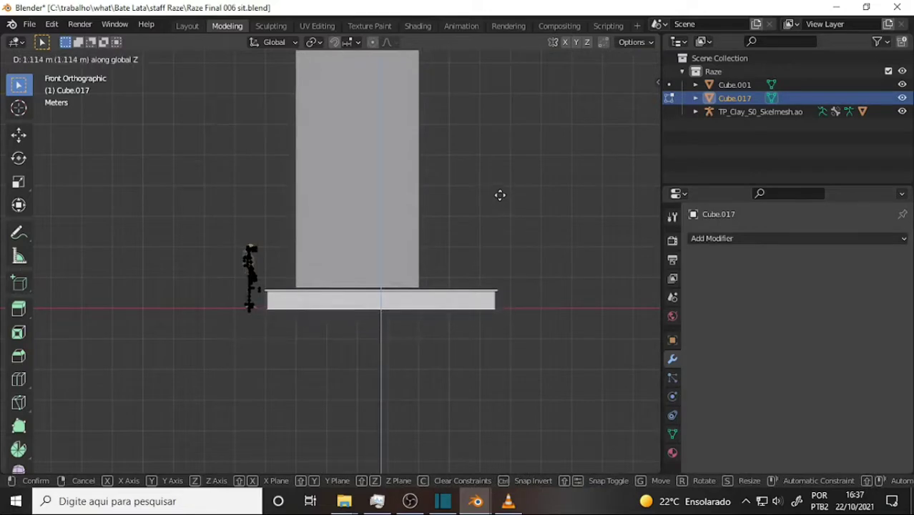
left_click(498, 190)
scroll(485, 180, "up", 2)
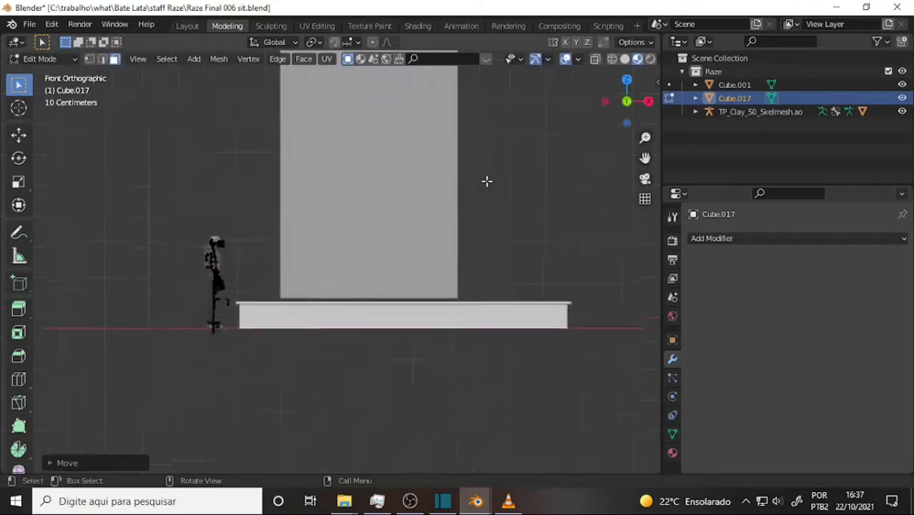
scroll(465, 183, "up", 1)
mouse_move(464, 183)
middle_mouse_down()
mouse_move(482, 186)
mouse_move(467, 186)
middle_mouse_up()
scroll(475, 187, "down", 3)
scroll(448, 176, "down", 3)
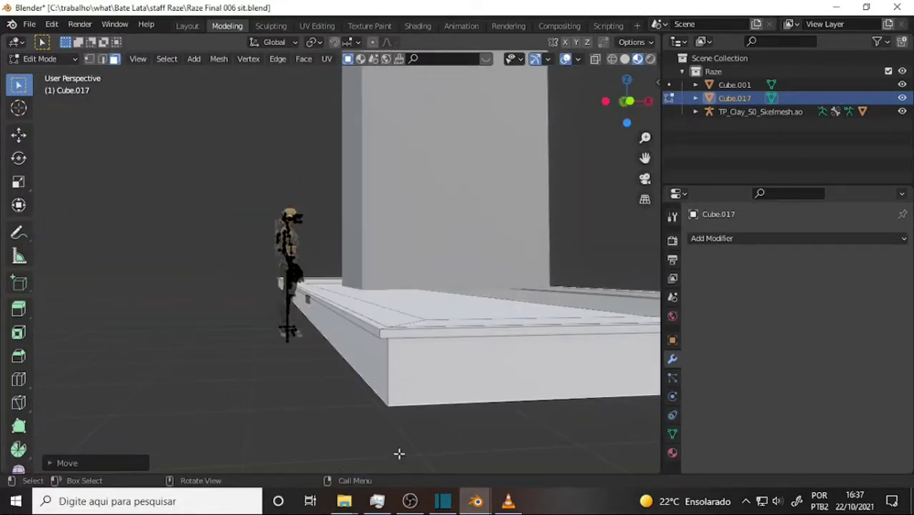
Step: Glance at OBS and the VLC reference video, orbiting to compare the thin slab with it
left_click(410, 502)
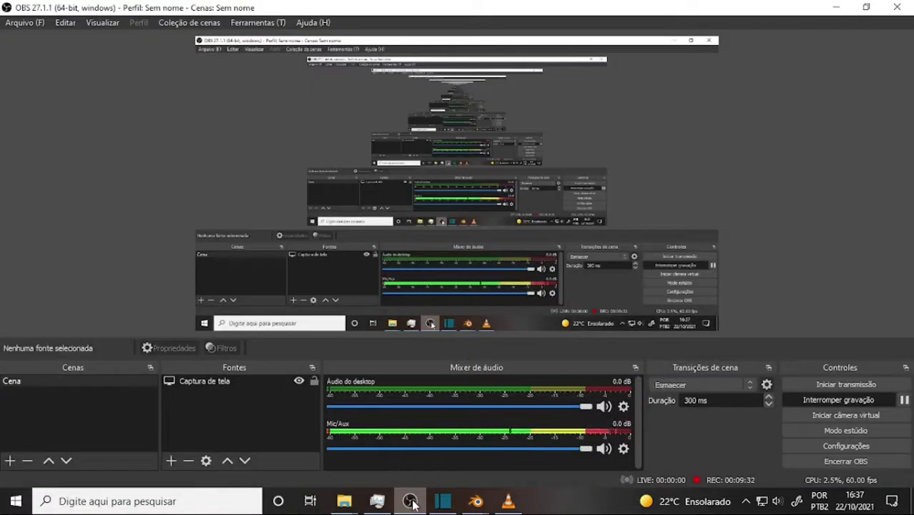
left_click(410, 502)
middle_click_drag(452, 258, 432, 237)
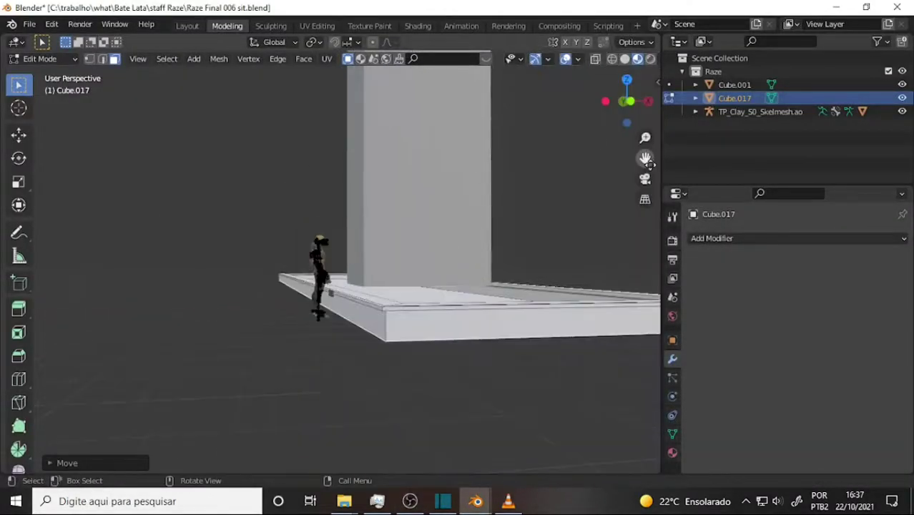
left_click_drag(646, 159, 576, 179)
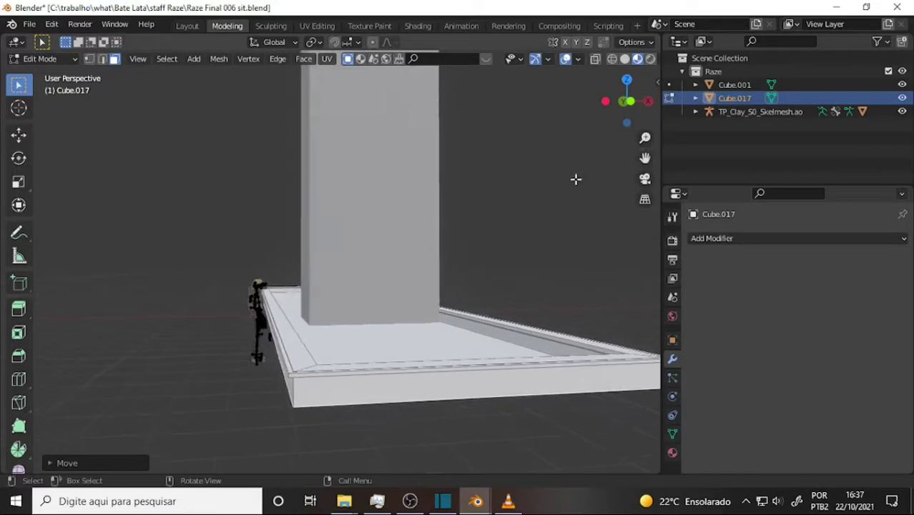
left_click(508, 502)
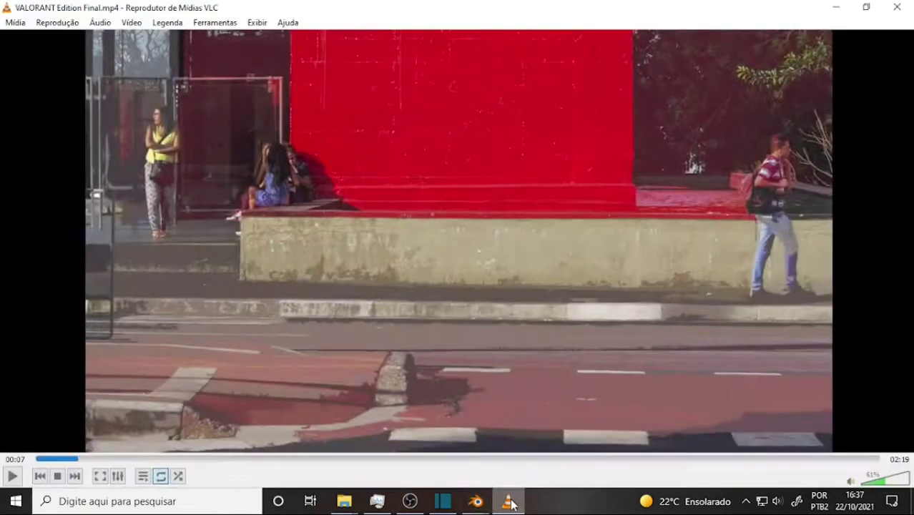
left_click(511, 502)
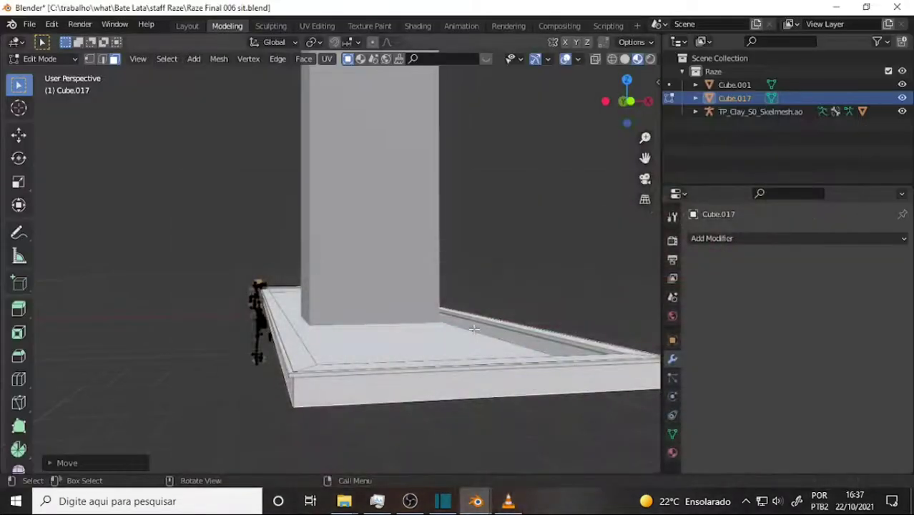
mouse_move(484, 262)
middle_mouse_down()
mouse_move(492, 264)
mouse_move(470, 269)
middle_mouse_up()
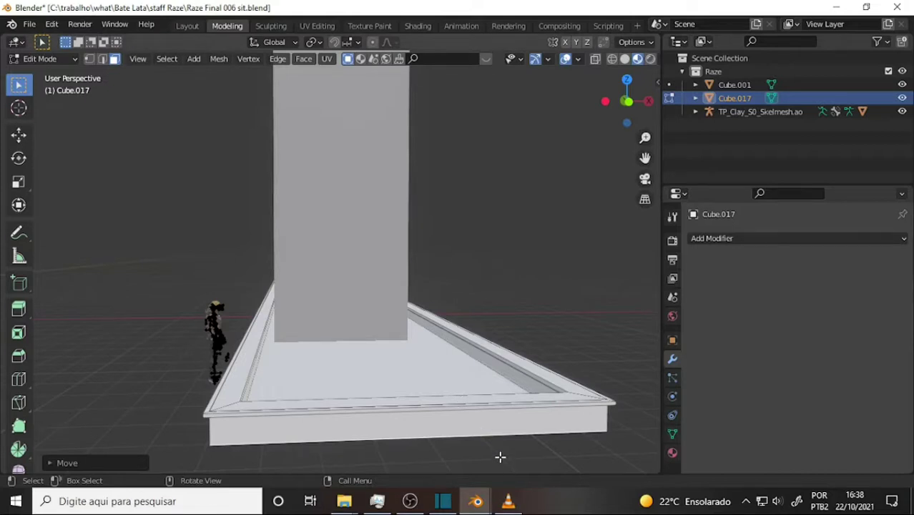
middle_click_drag(477, 367, 504, 363)
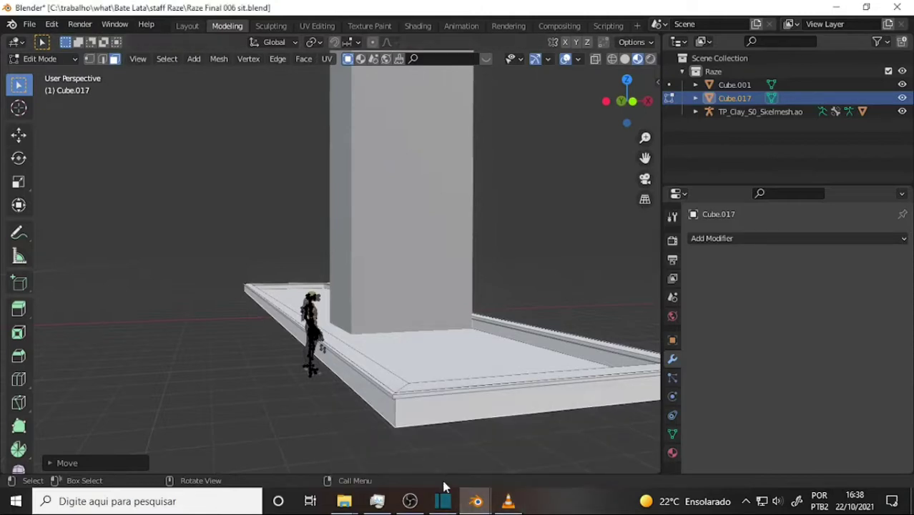
Step: Bring the MASP 003 window forward and orbit to view the step, stairs and character
mouse_move(475, 501)
left_click(488, 410)
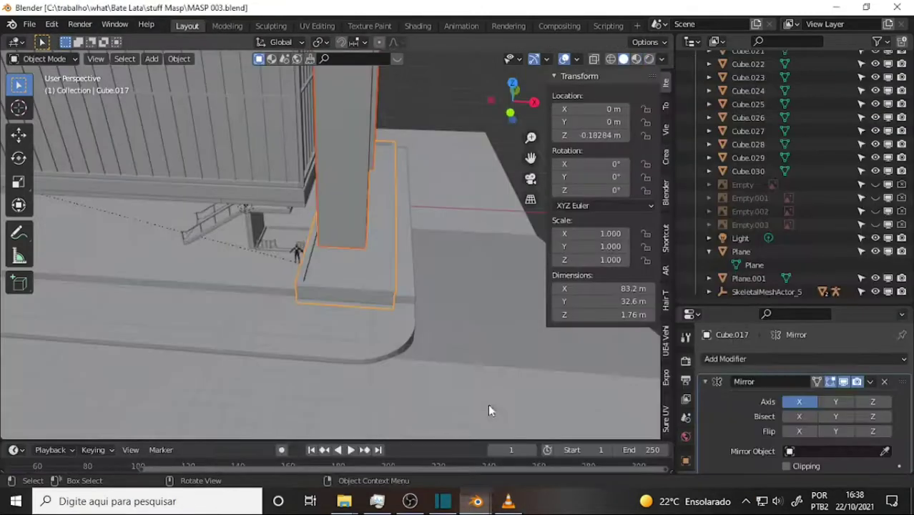
mouse_move(420, 276)
middle_mouse_down()
mouse_move(455, 282)
mouse_move(442, 273)
mouse_move(340, 266)
middle_mouse_up()
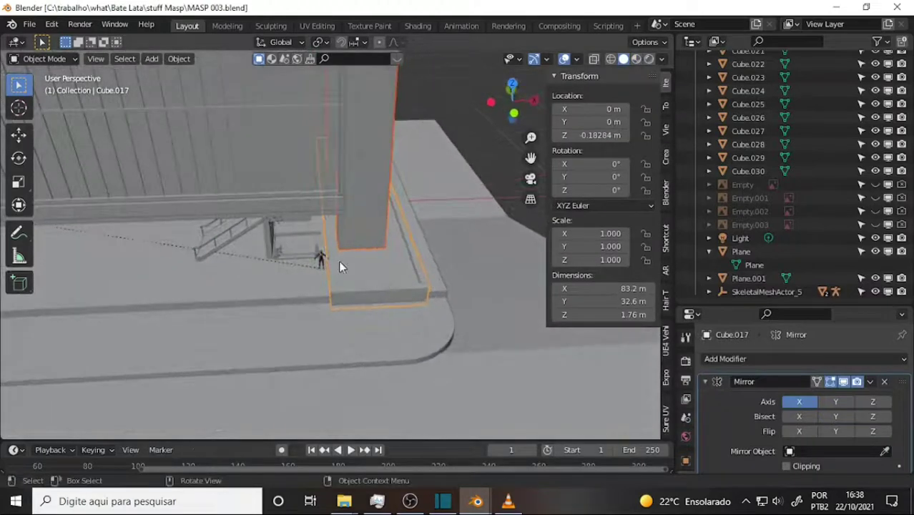
scroll(365, 243, "up", 3)
middle_click_drag(387, 237, 386, 218)
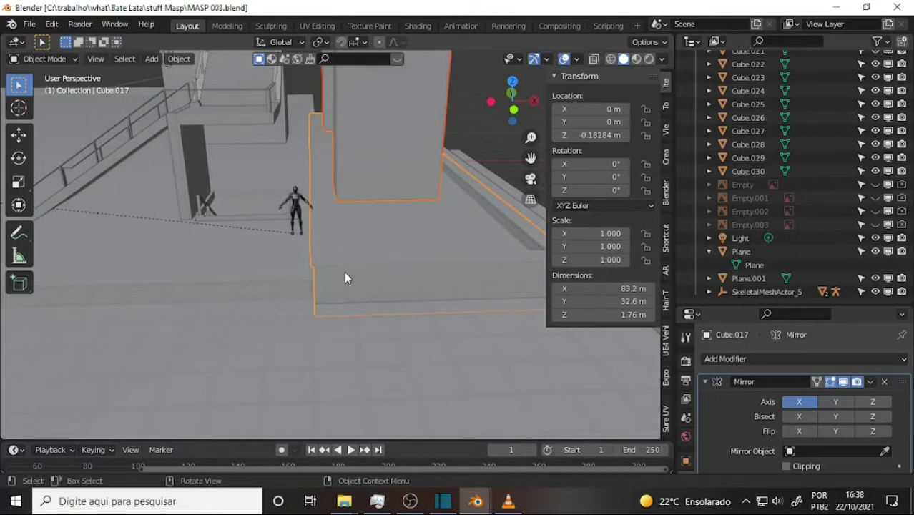
mouse_move(351, 220)
middle_mouse_down()
mouse_move(379, 207)
mouse_move(366, 203)
middle_mouse_up()
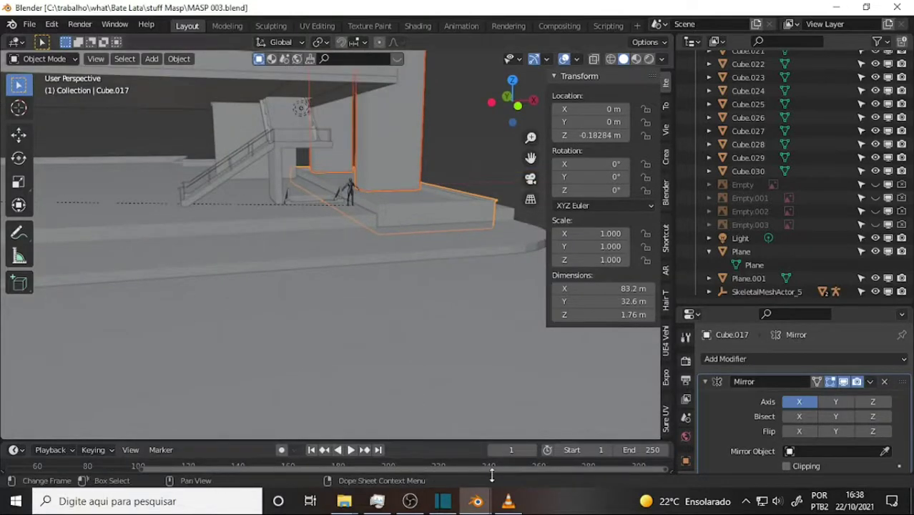
Step: Compare the step with the reference video, then bring Raze Final 006 to the front
left_click(508, 500)
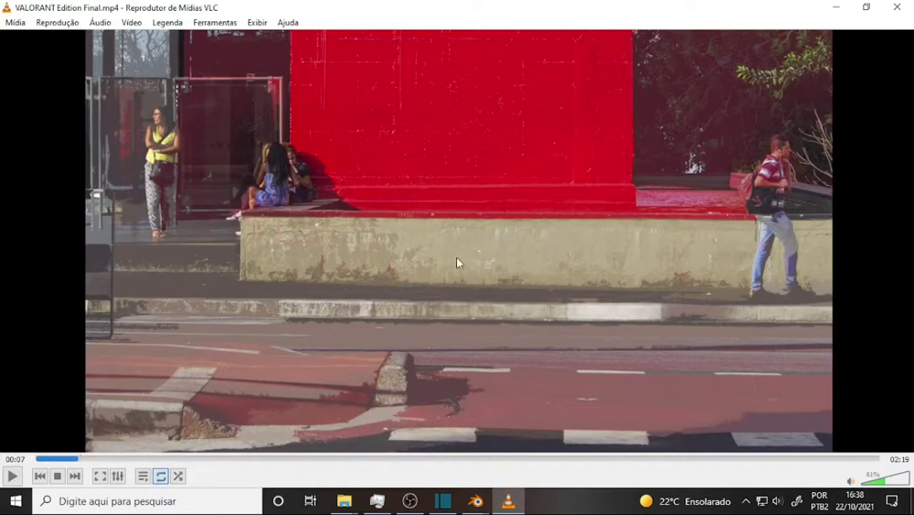
scroll(456, 258, "down", 2)
scroll(453, 265, "down", 2)
scroll(432, 234, "up", 3)
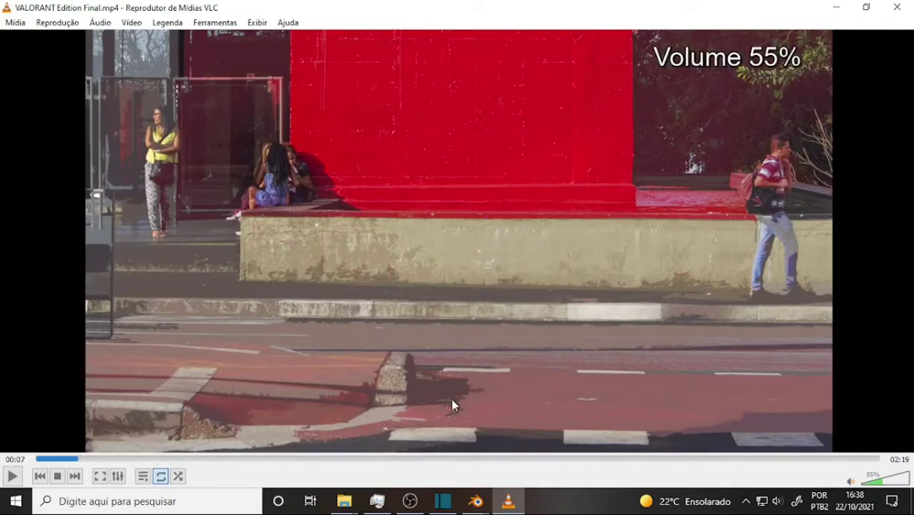
mouse_move(476, 501)
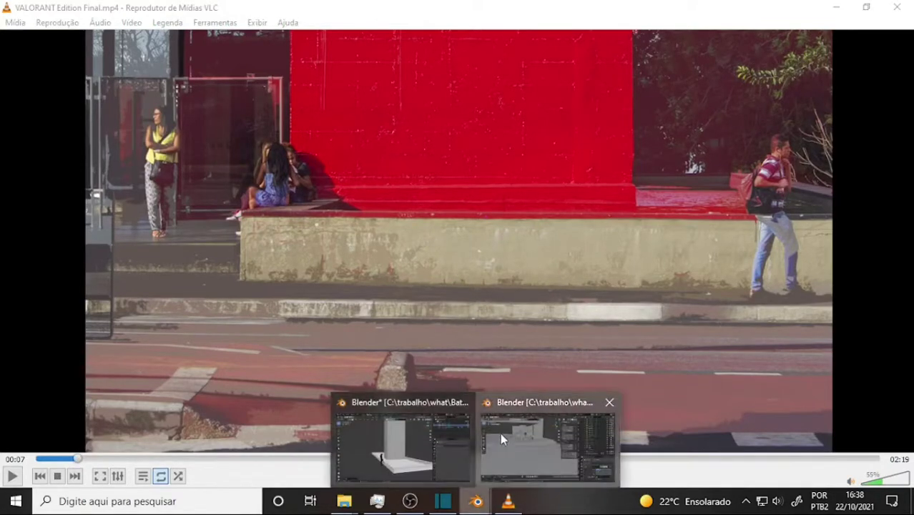
left_click(501, 439)
middle_click_drag(450, 156, 432, 174)
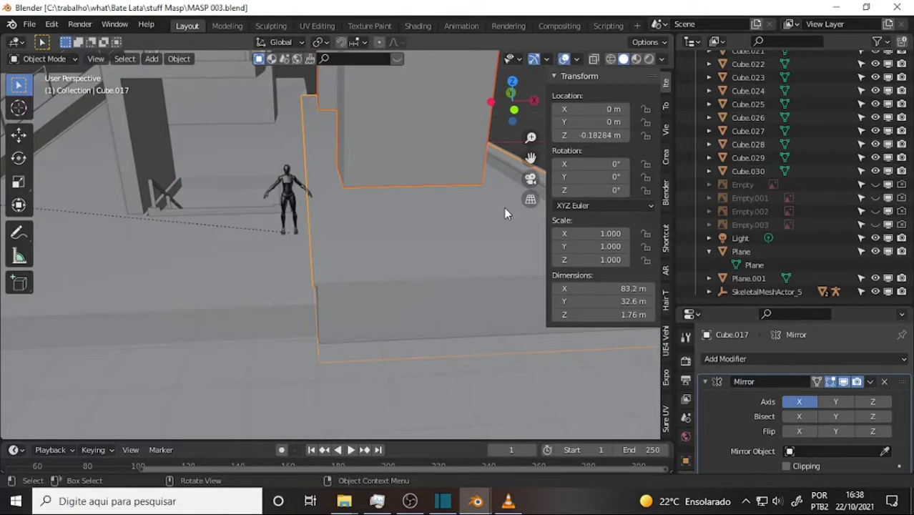
mouse_move(404, 199)
middle_mouse_down()
mouse_move(417, 200)
mouse_move(402, 198)
middle_mouse_up()
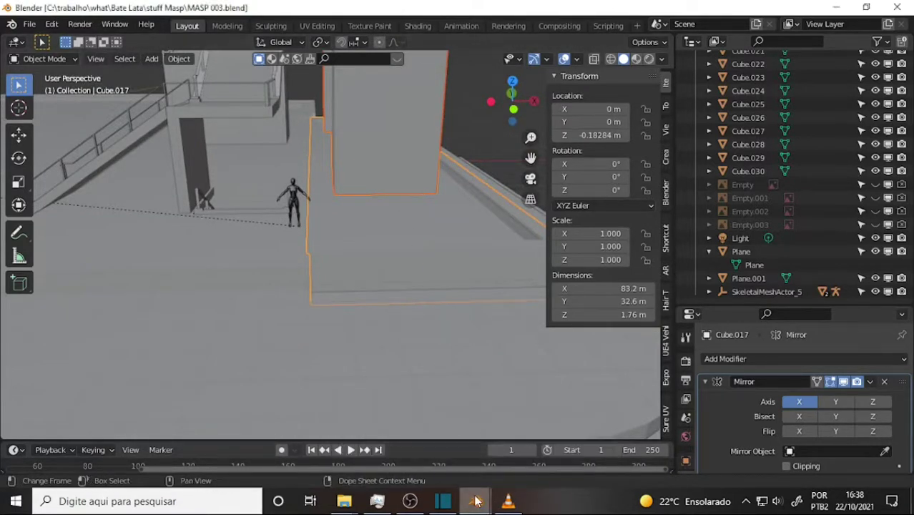
mouse_move(475, 501)
left_click(439, 429)
middle_click_drag(461, 267, 446, 273)
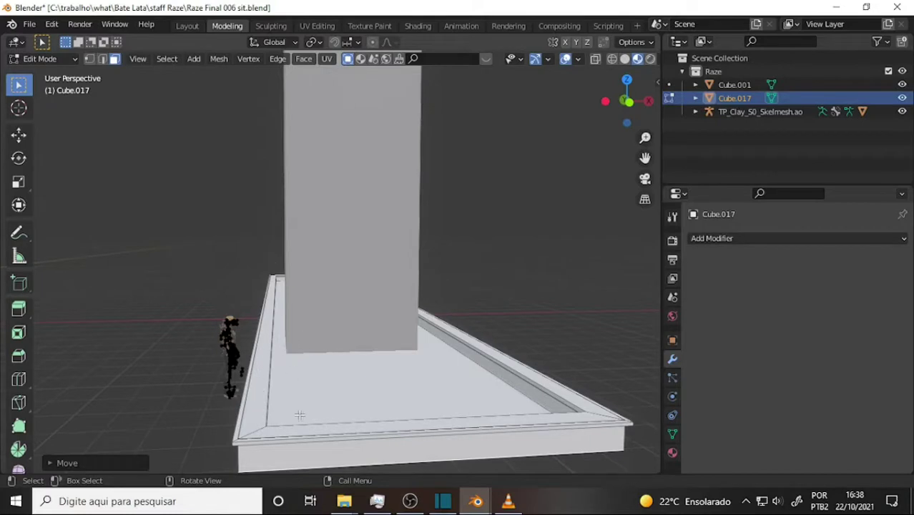
Step: Check the VLC reference again, then bring the MASP 003 window forward
scroll(329, 276, "down", 3)
middle_click_drag(342, 262, 434, 256)
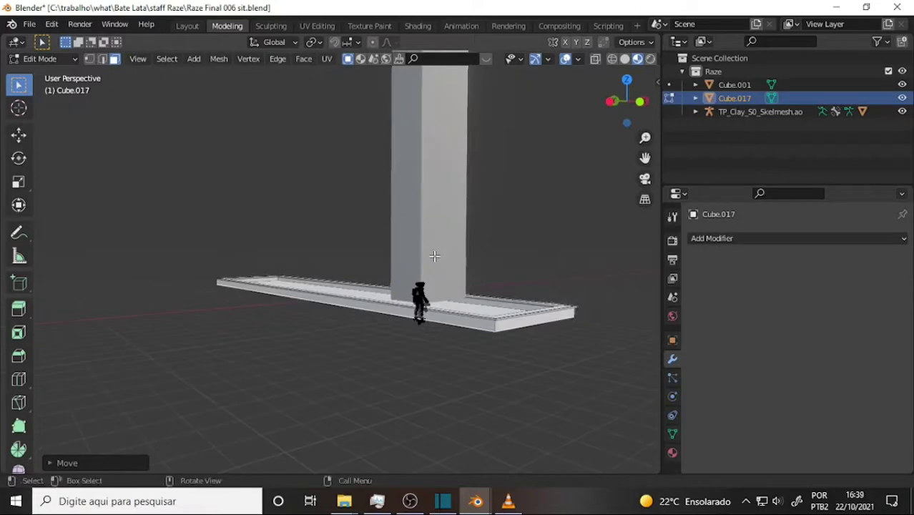
left_click(508, 500)
mouse_move(476, 500)
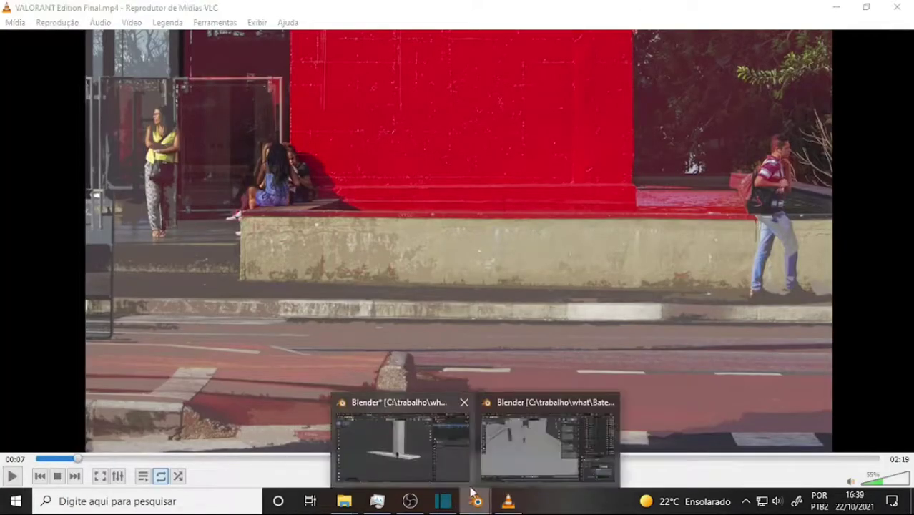
left_click(422, 458)
left_click(499, 450)
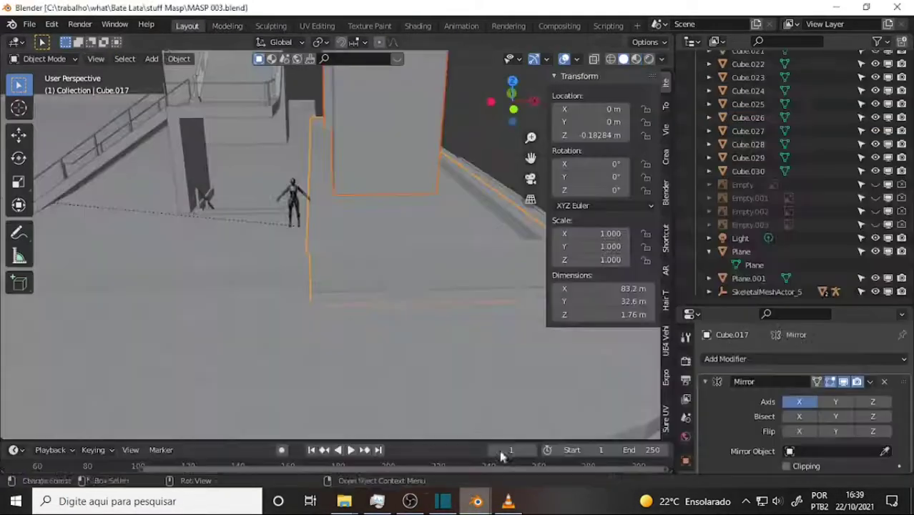
mouse_move(397, 235)
middle_mouse_down()
mouse_move(371, 240)
mouse_move(392, 243)
mouse_move(168, 239)
middle_mouse_up()
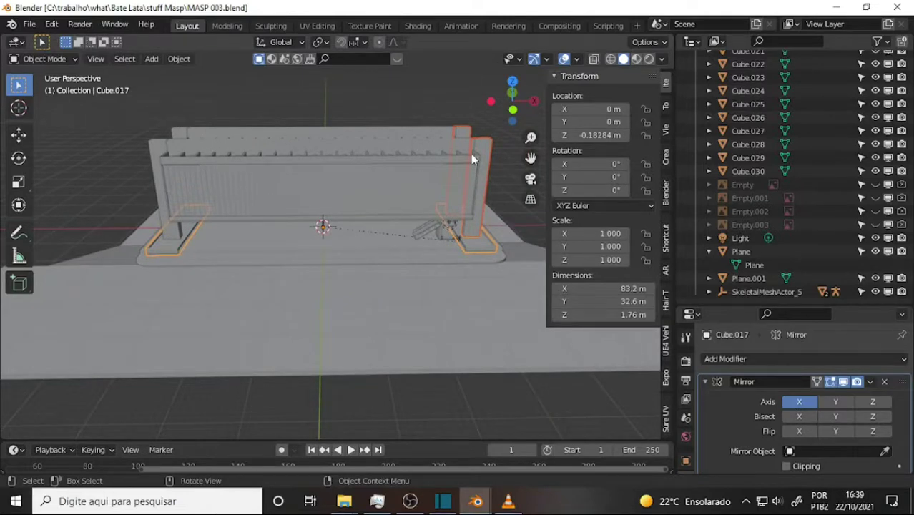
Step: Zoom and pan to the pillar and select step Cube.017
scroll(470, 154, "up", 3)
scroll(467, 150, "up", 3)
scroll(465, 149, "up", 2)
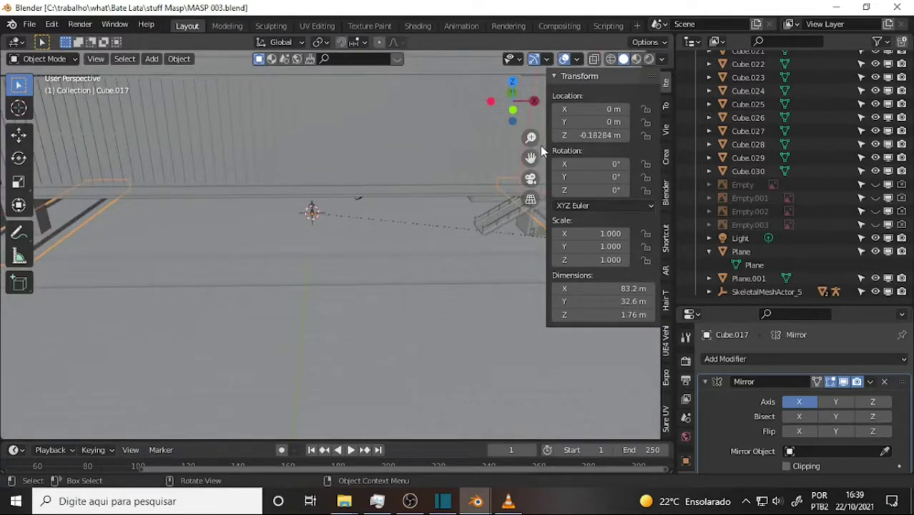
left_click_drag(531, 156, 466, 185)
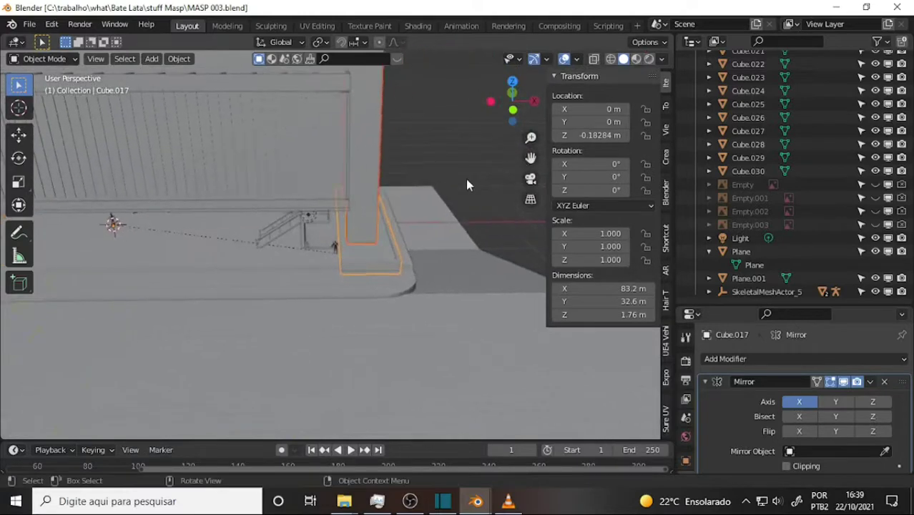
scroll(466, 184, "up", 2)
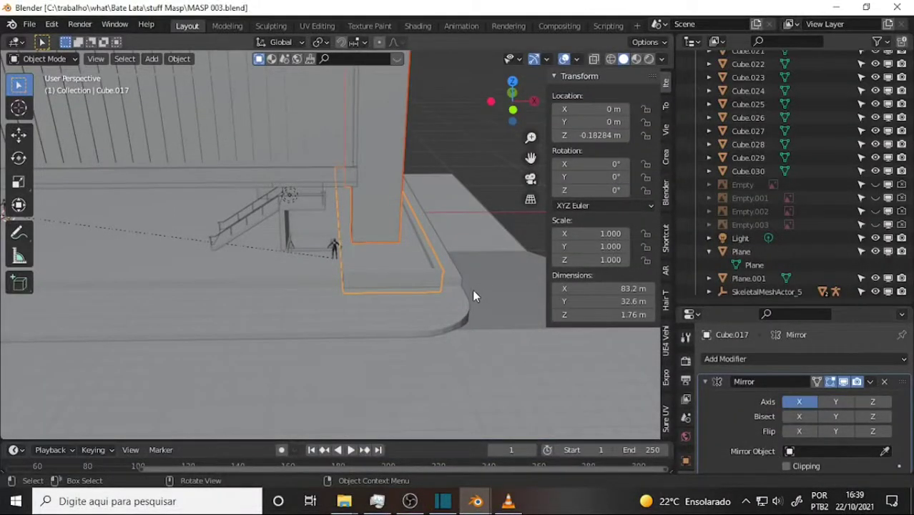
left_click(431, 283)
left_click(432, 282)
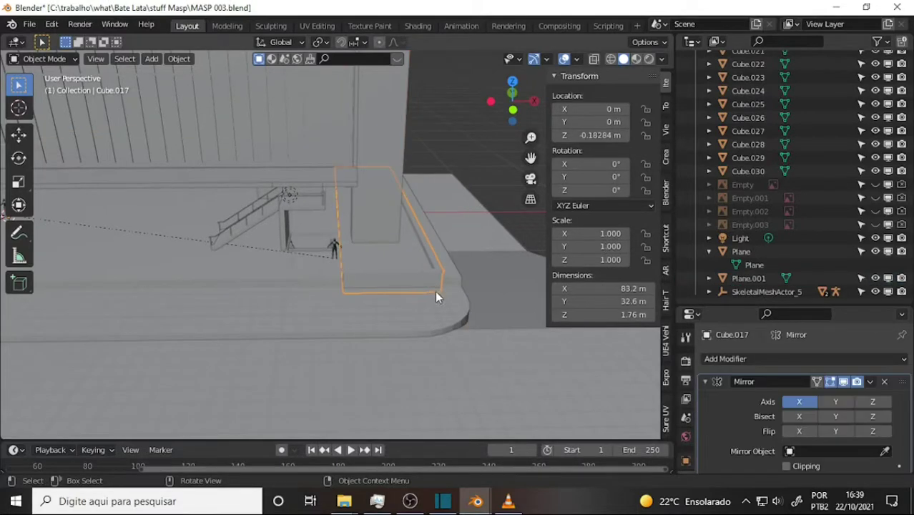
Step: Isolate the step Cube.017 in front view and turn on X-ray
key("KP_Divide")
key("KP_1")
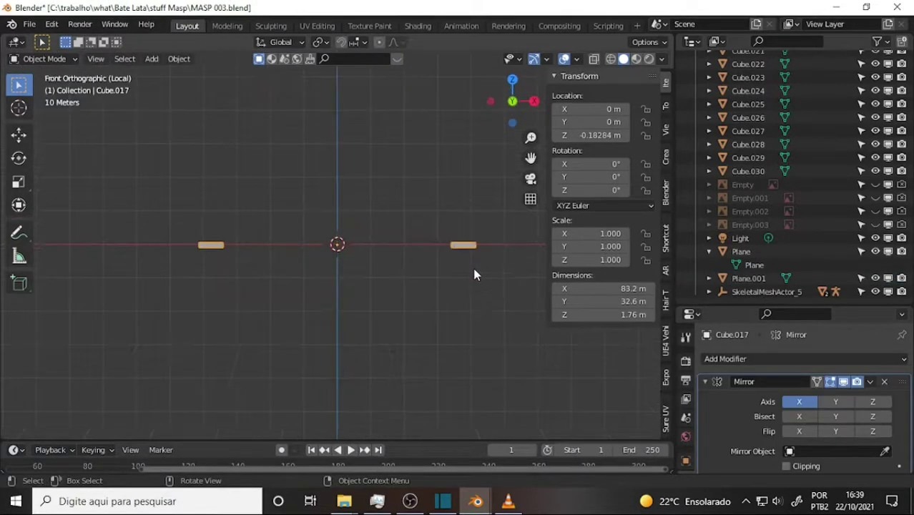
scroll(478, 265, "up", 5)
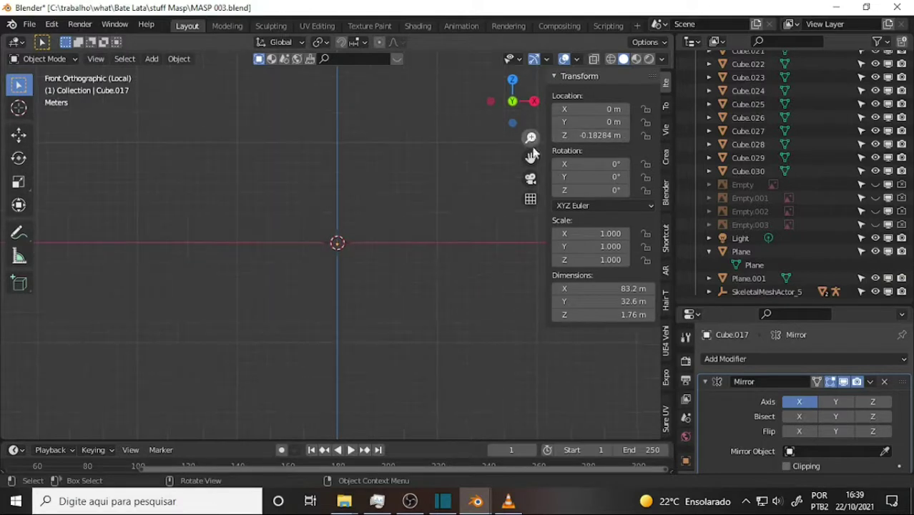
left_click_drag(530, 157, 394, 180)
left_click_drag(530, 157, 472, 188)
scroll(472, 188, "up", 4)
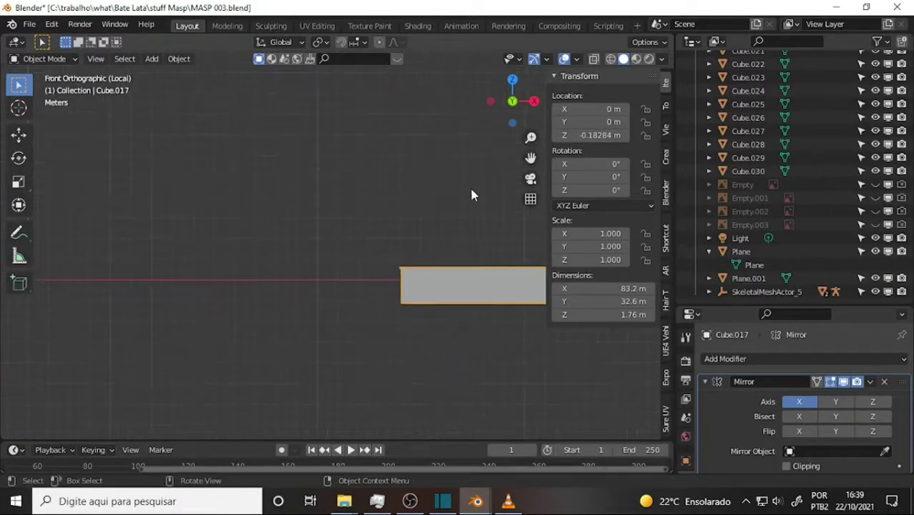
left_click(593, 59)
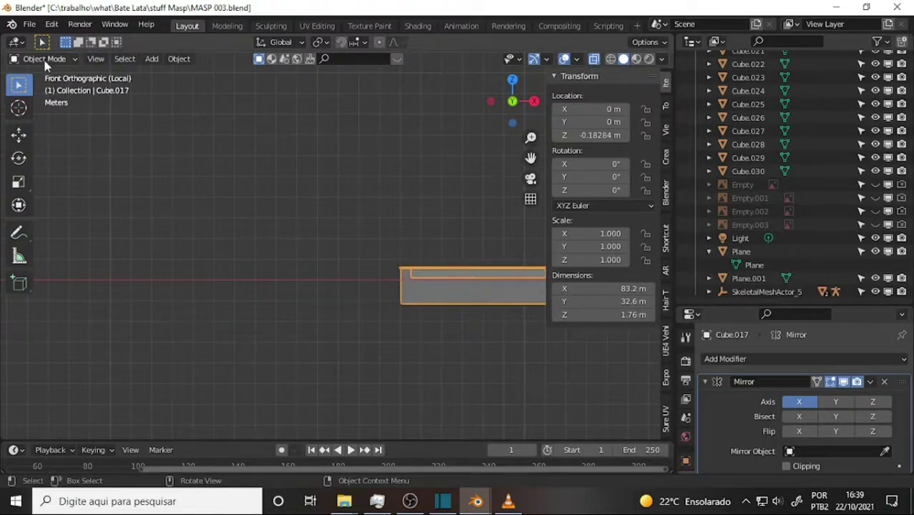
Step: In Edit Mode, box-select all vertices at the step's left end
left_click(41, 59)
left_click(41, 89)
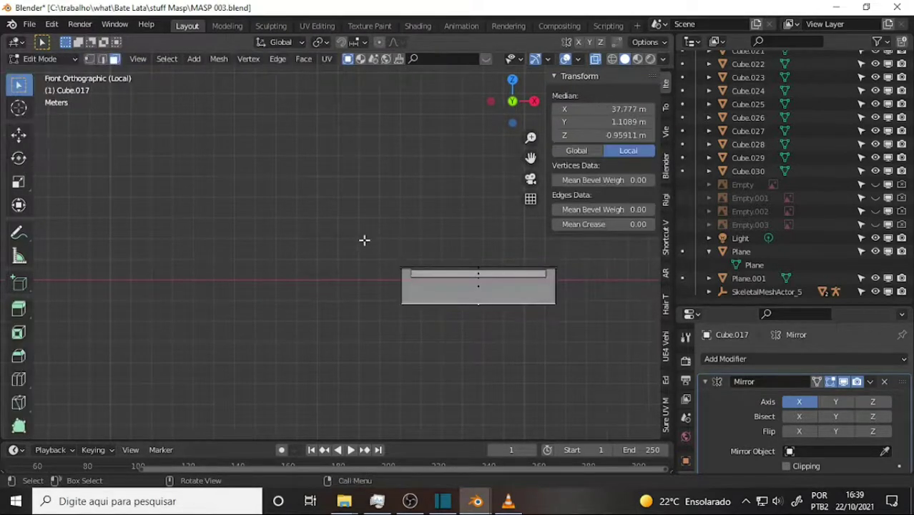
left_click_drag(364, 240, 426, 337)
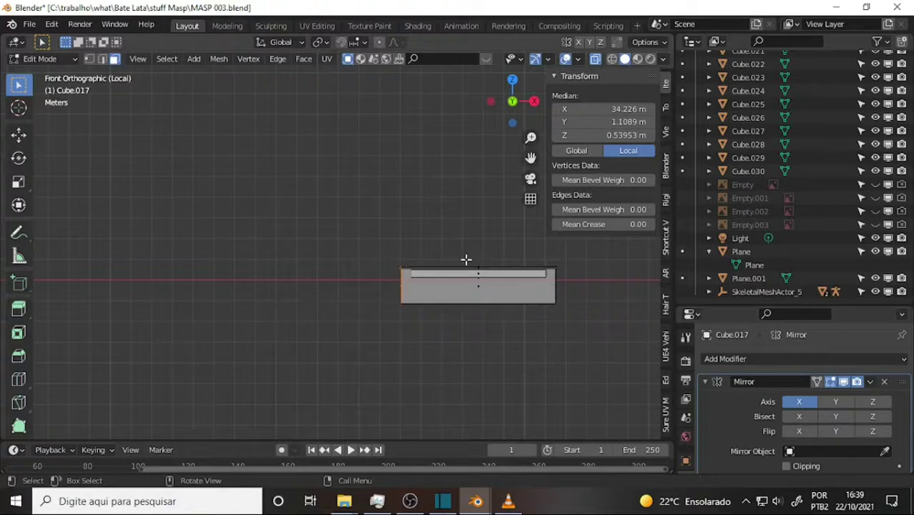
left_click(88, 59)
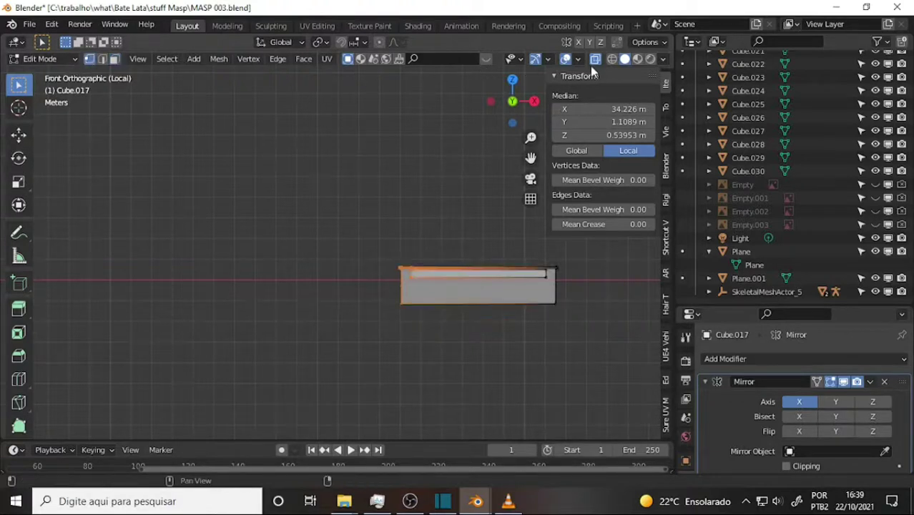
left_click_drag(373, 245, 429, 356)
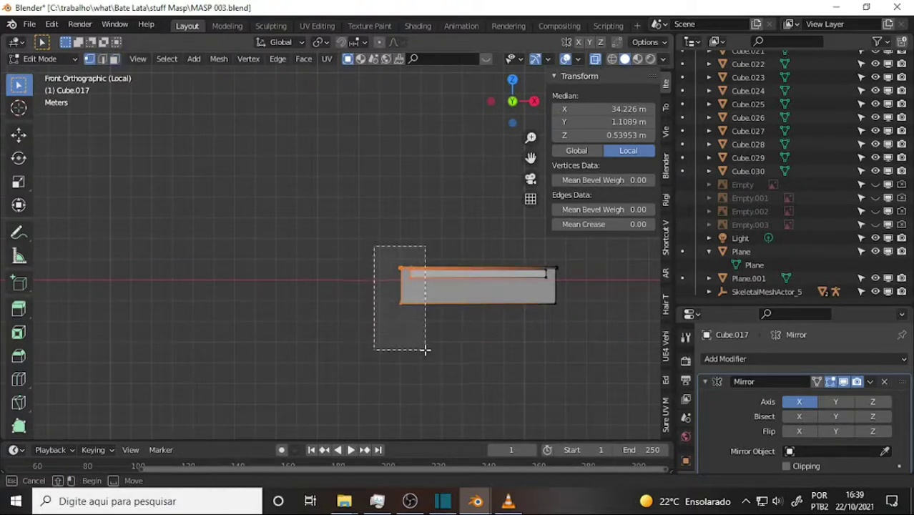
Step: Back in the full scene, move the step's end 1.41 m along X
key("KP_Divide")
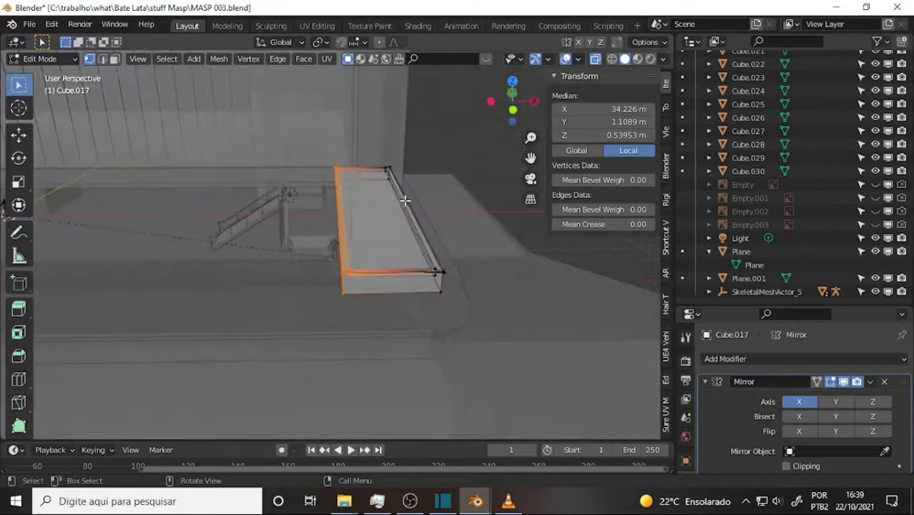
scroll(405, 201, "up", 3)
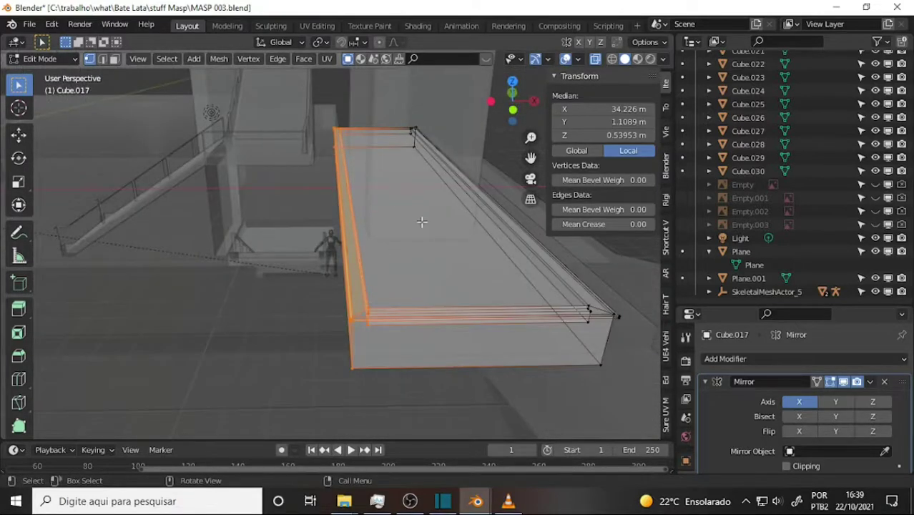
key("g")
key("x")
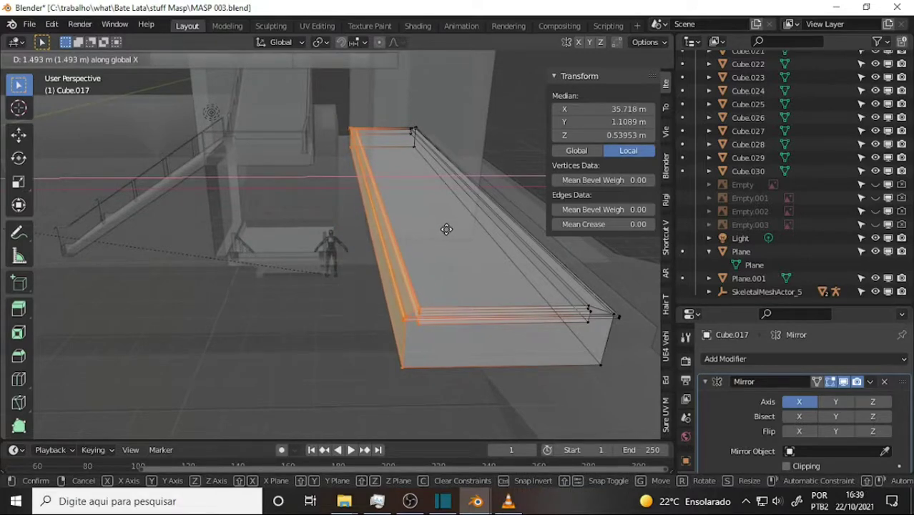
left_click(447, 229)
Step: Pull the step's end back 0.44 m along X and deselect everything
middle_click_drag(447, 218, 437, 189)
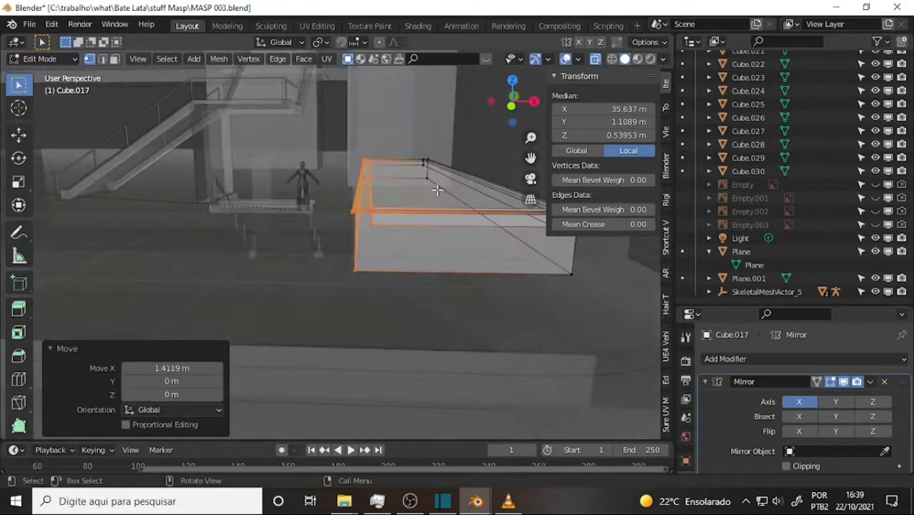
key("KP_1")
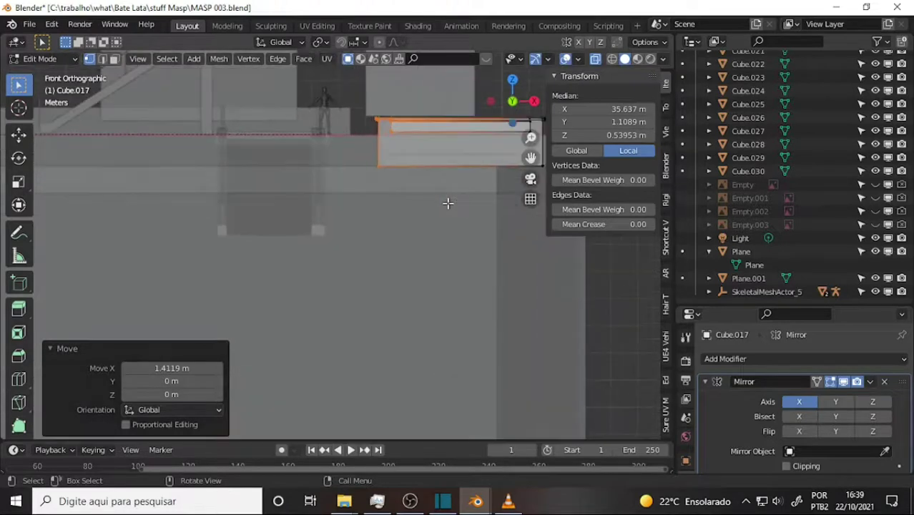
key("g")
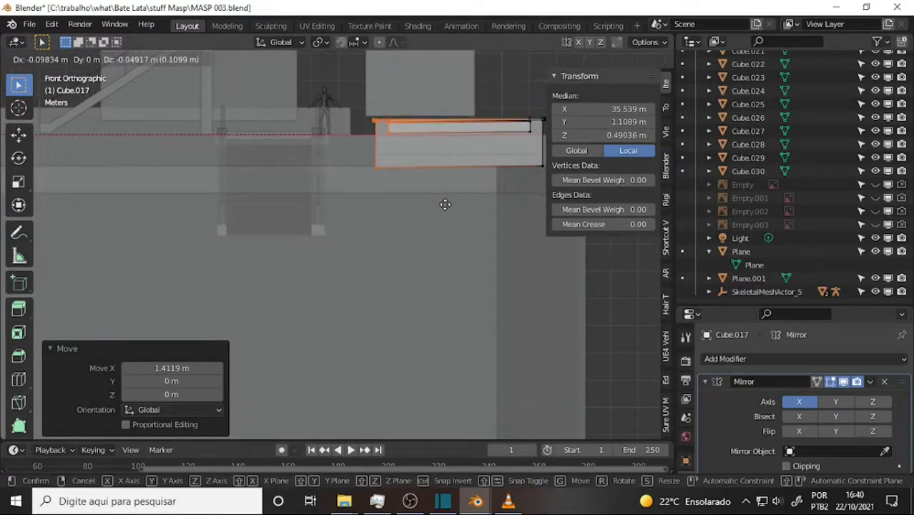
key("x")
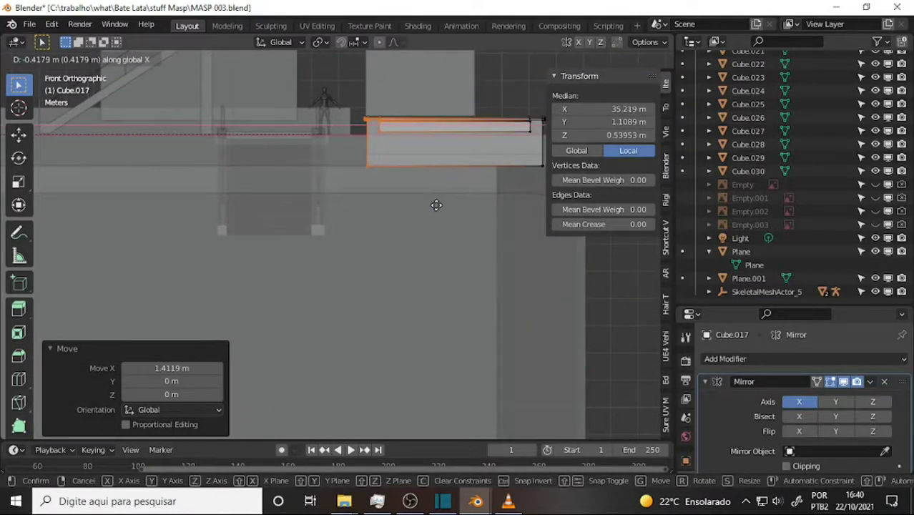
left_click(432, 207)
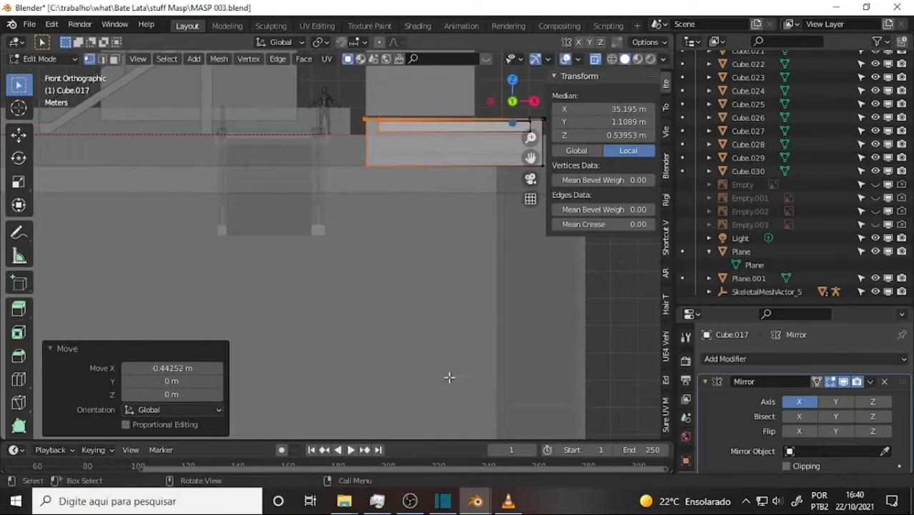
key("alt+a")
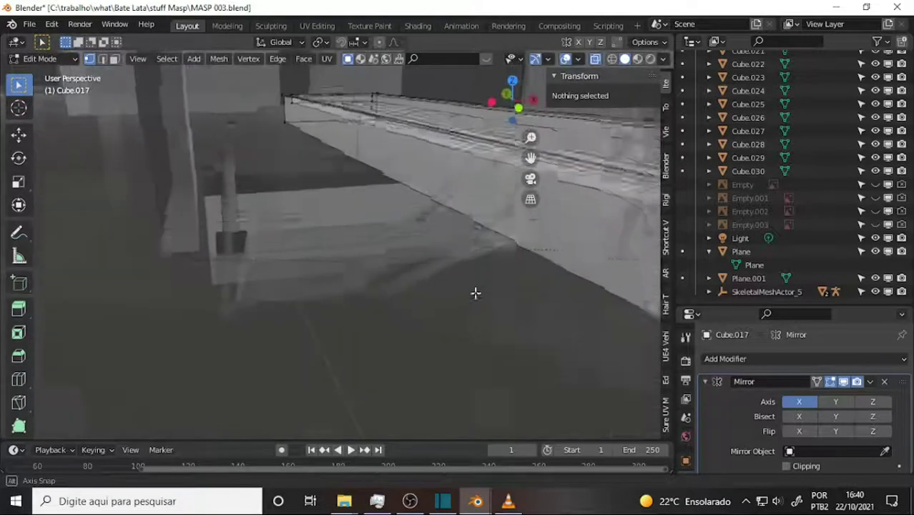